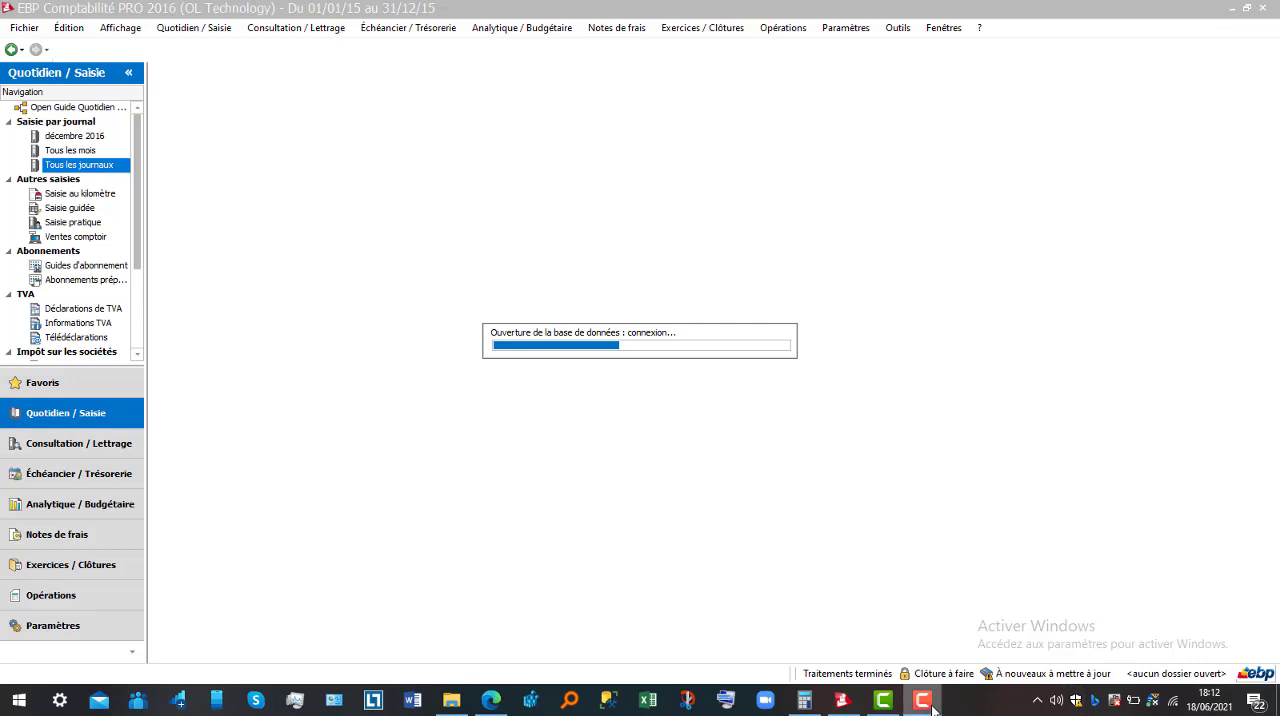
left_click(931, 709)
left_click(1196, 629)
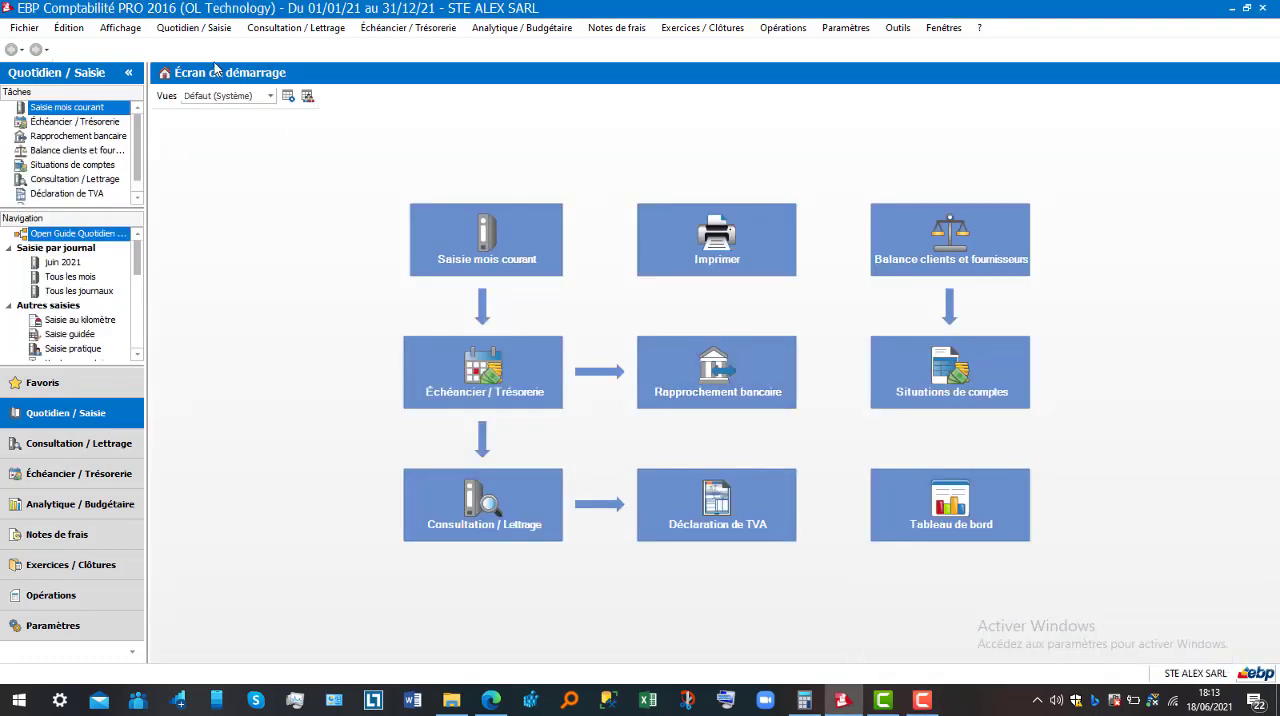
Open the entry-by-journal list showing all journals (Tous les journaux)
left_click(203, 31)
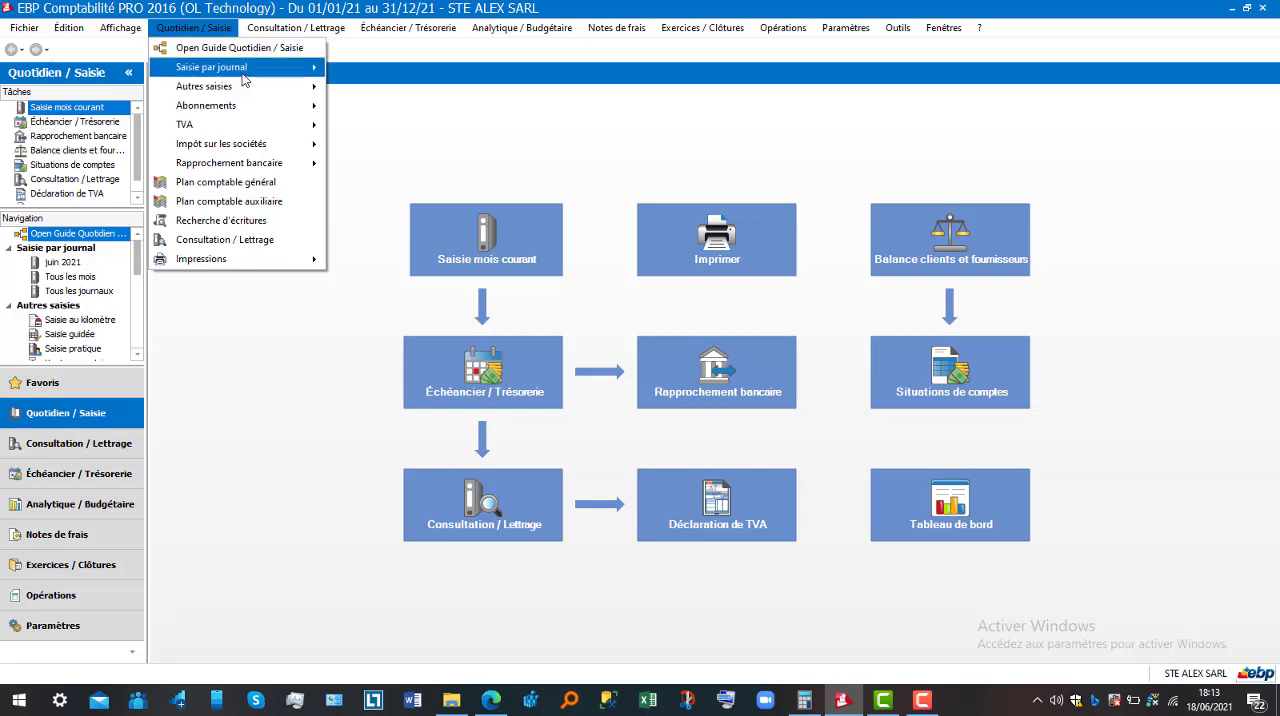
mouse_move(242, 75)
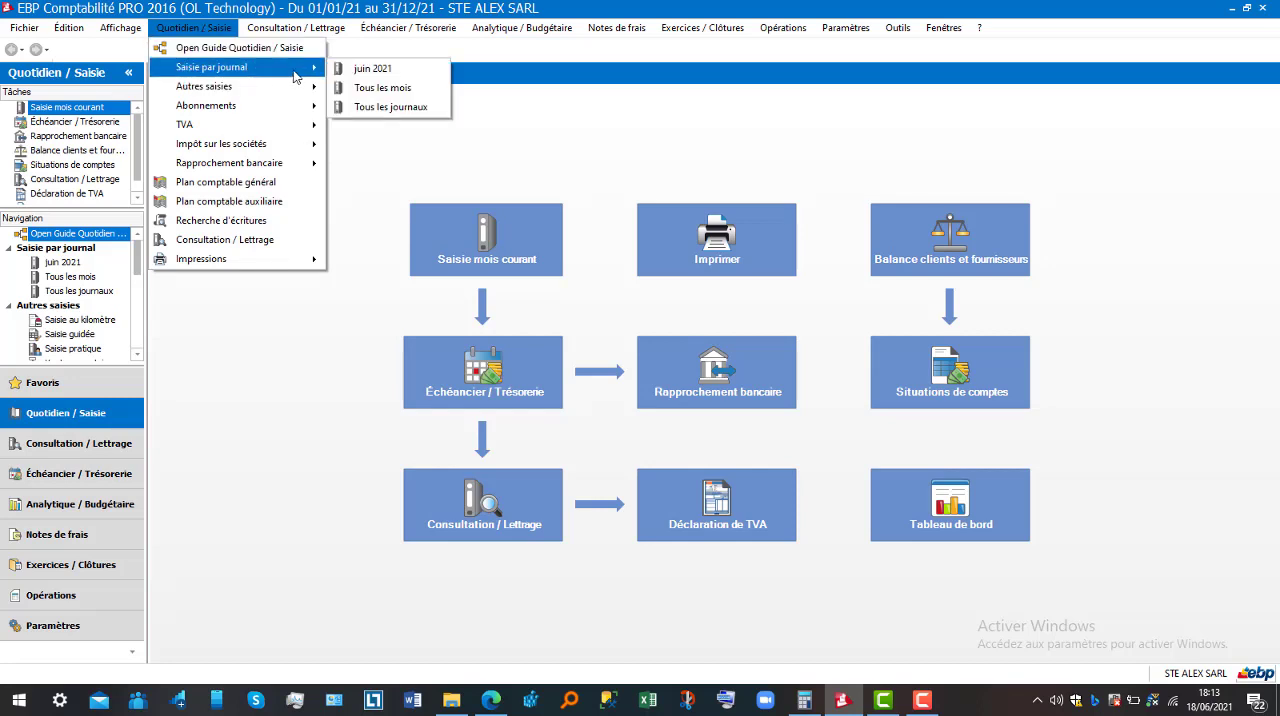
left_click(391, 107)
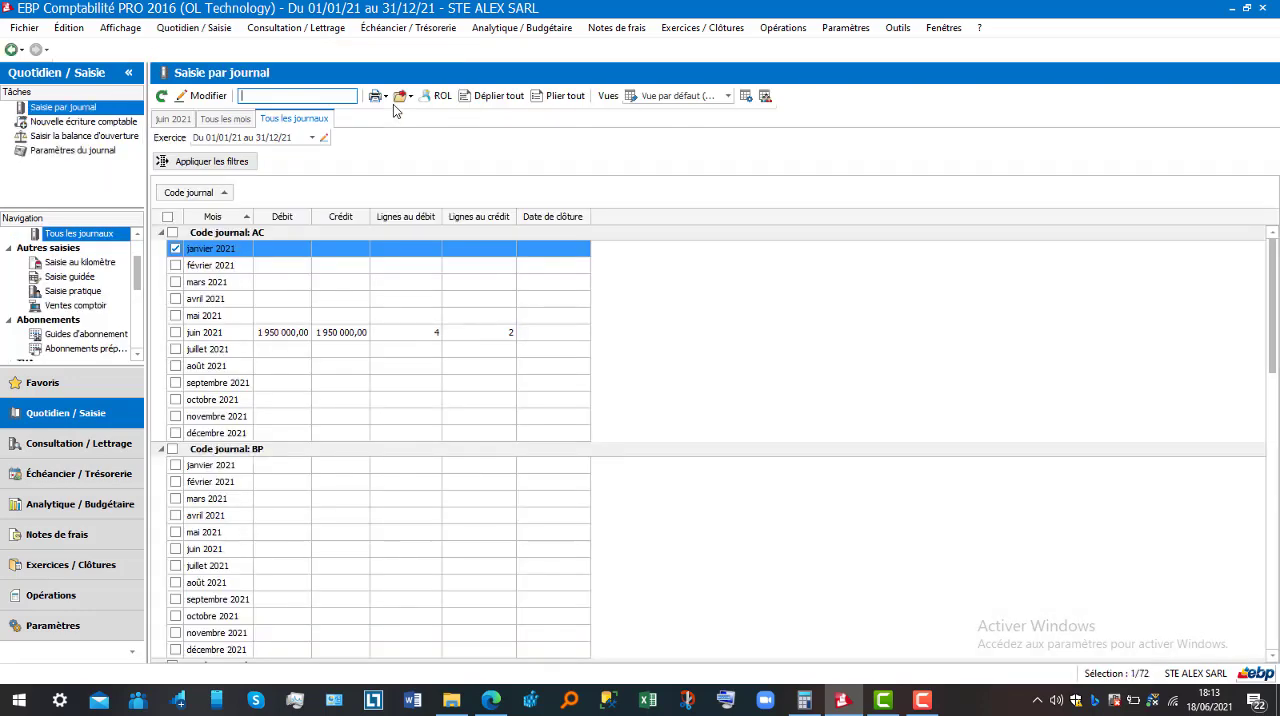
Open the June 2021 entries of the purchases journal AC, review their lines and close the journal window
left_click(323, 333)
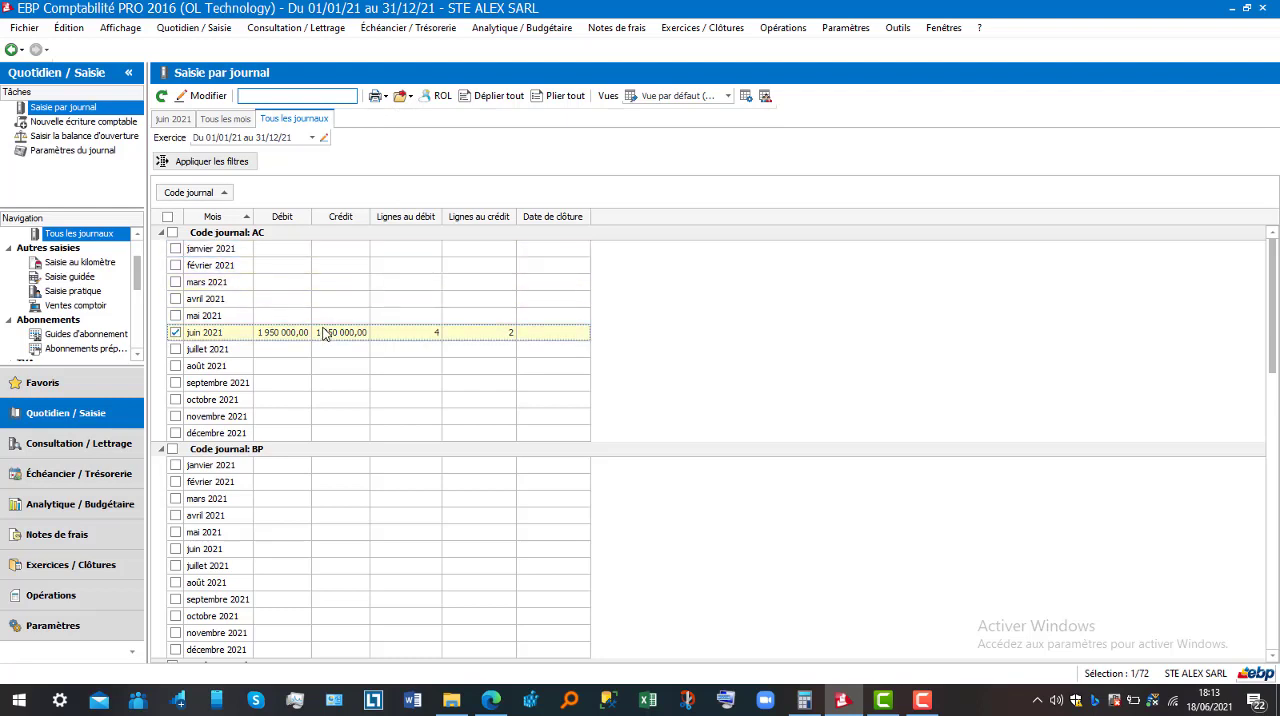
double_click(323, 333)
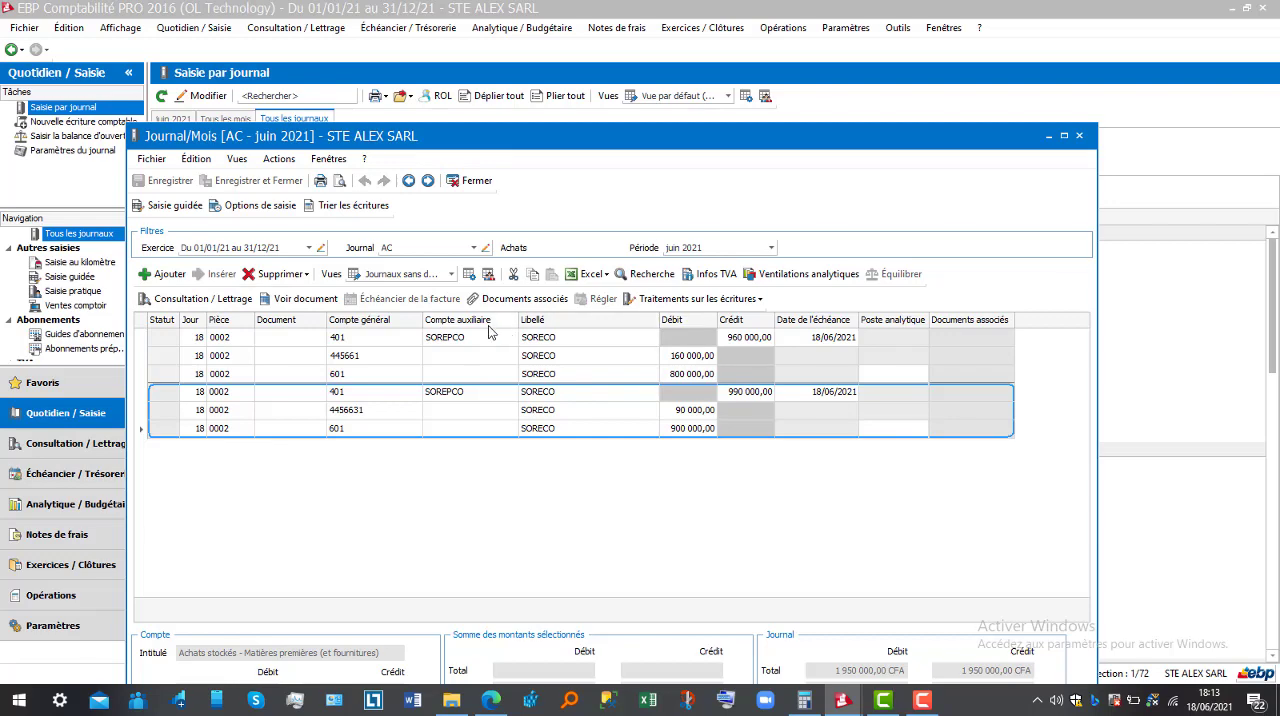
left_click(1081, 136)
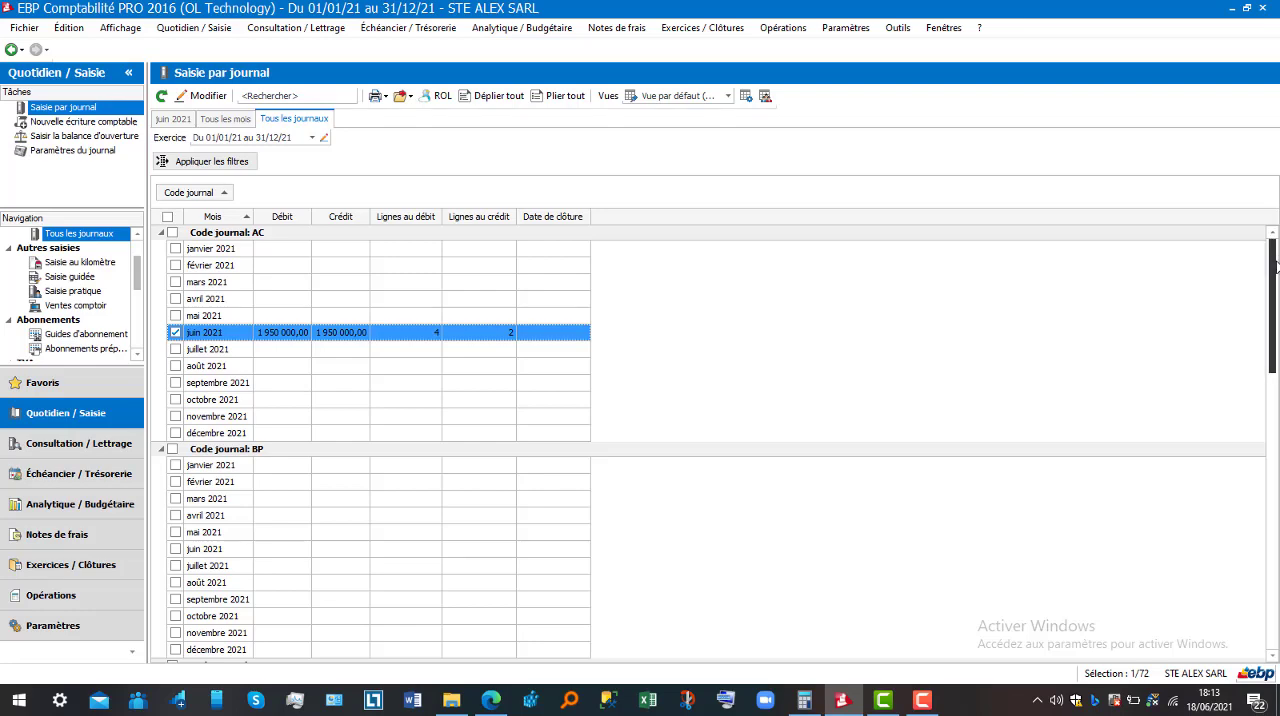
Open the March 2021 month of the sales journal VE and close it without entering anything
left_click_drag(1275, 262, 1276, 532)
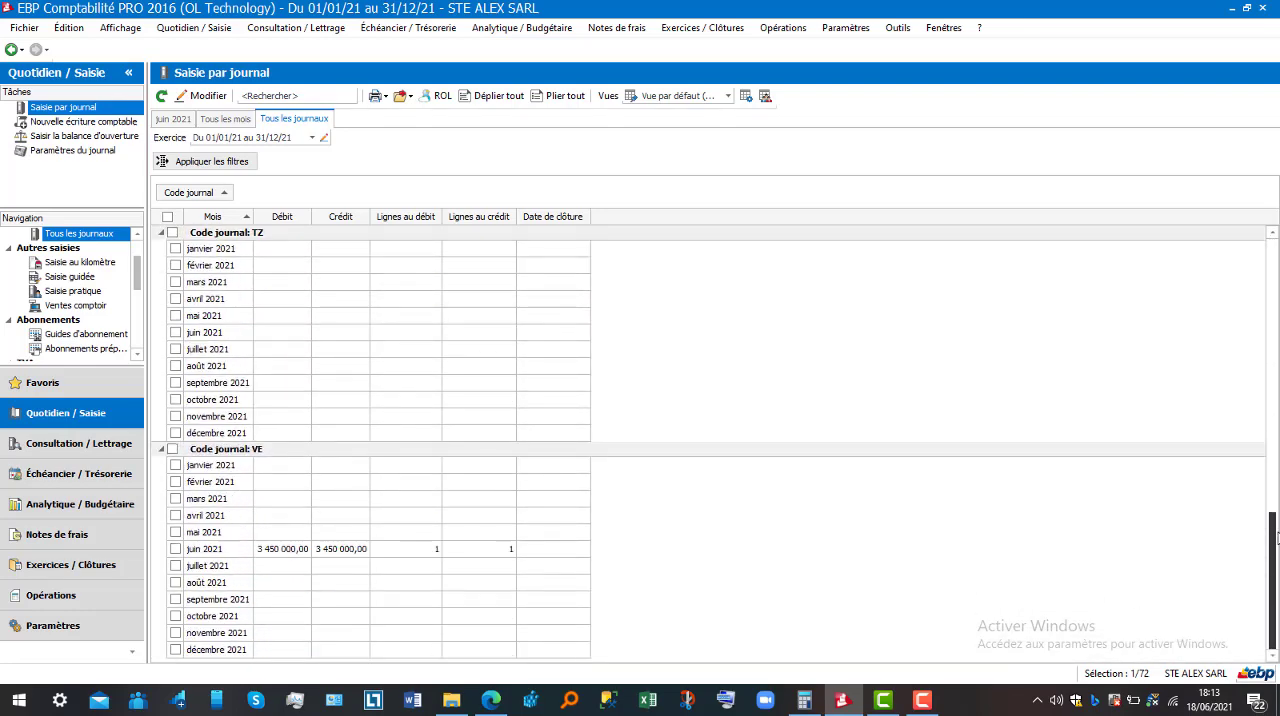
left_click(314, 501)
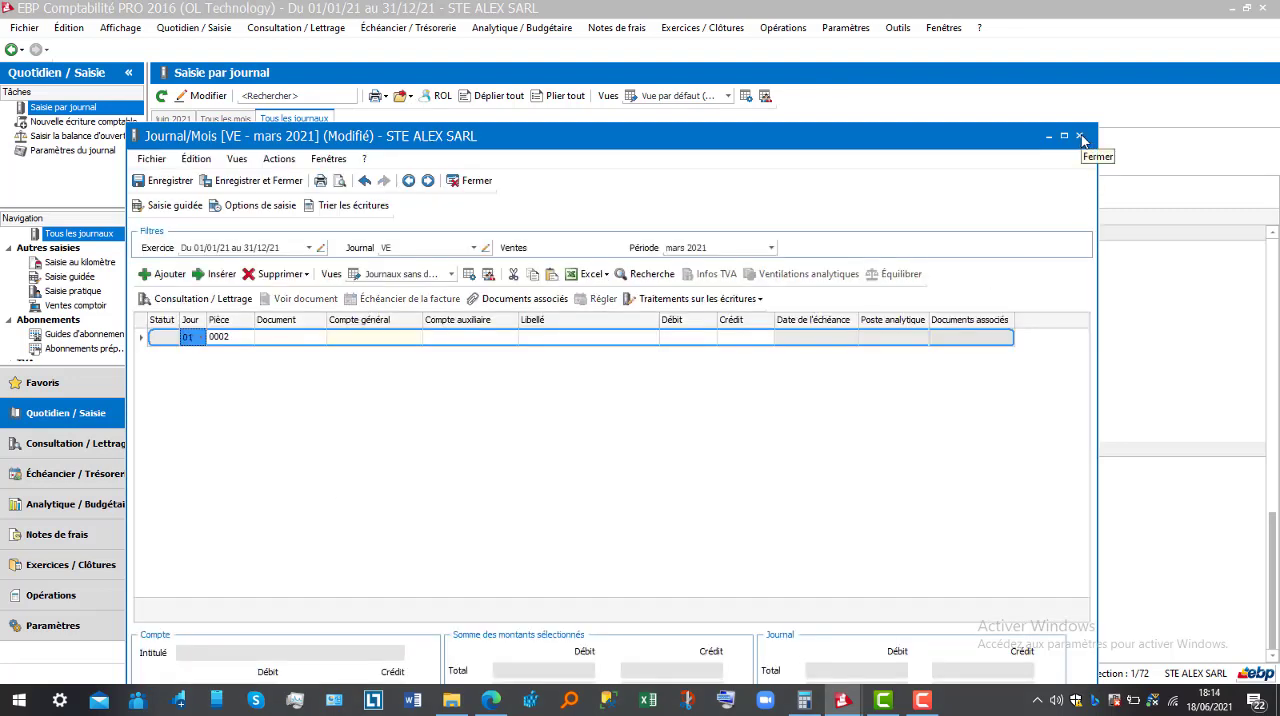
left_click(1081, 136)
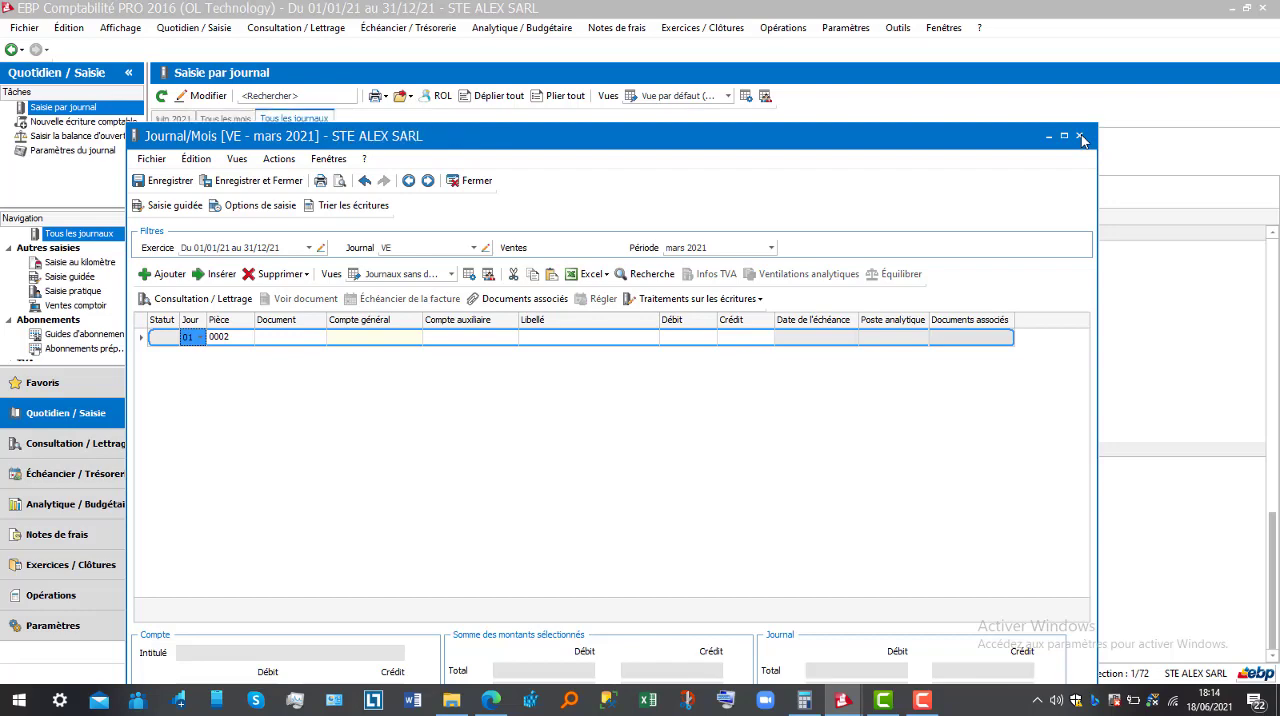
left_click(186, 29)
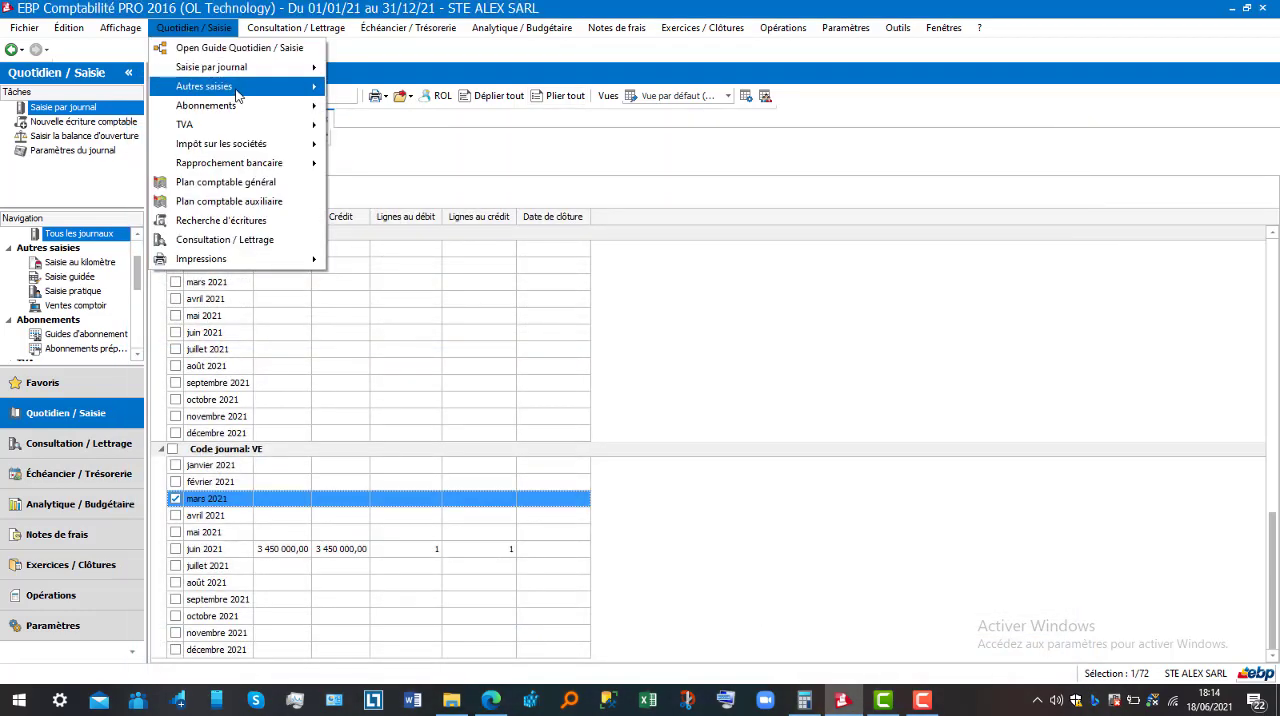
mouse_move(233, 64)
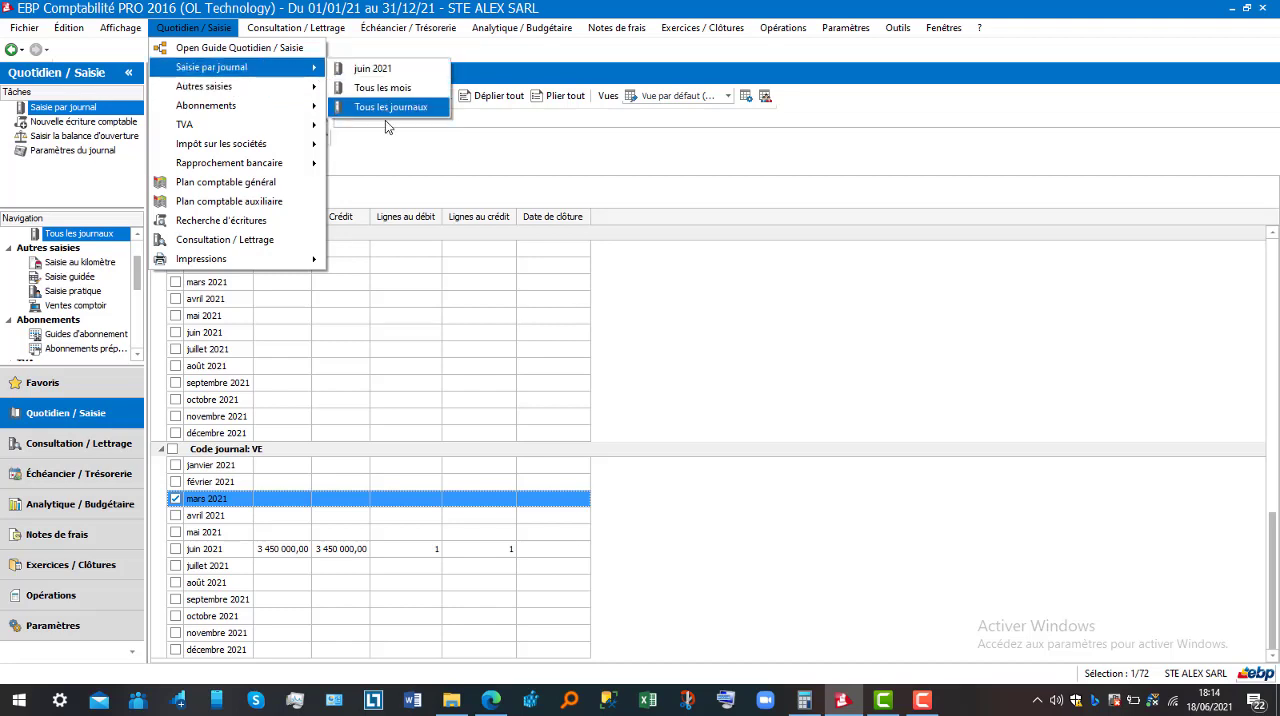
left_click(308, 434)
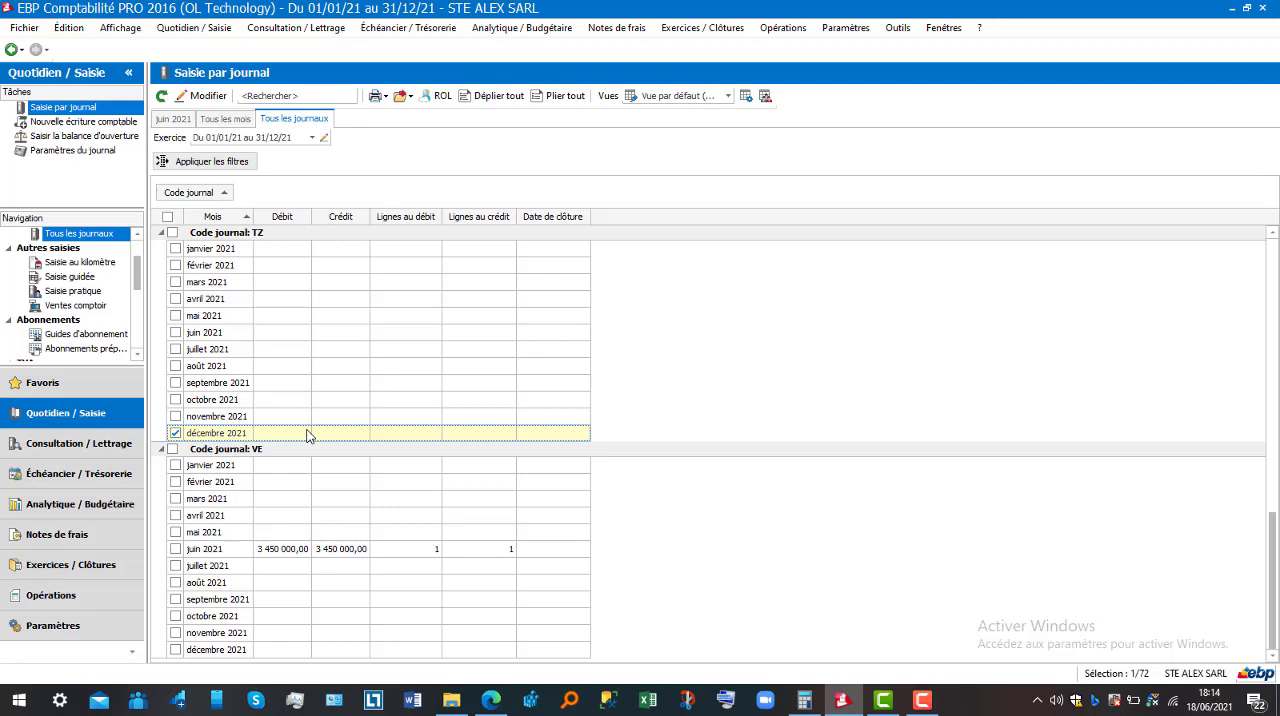
Open the sales journal for March 2021 and choose VE (Ventes) as its journal
left_click(228, 500)
double_click(228, 498)
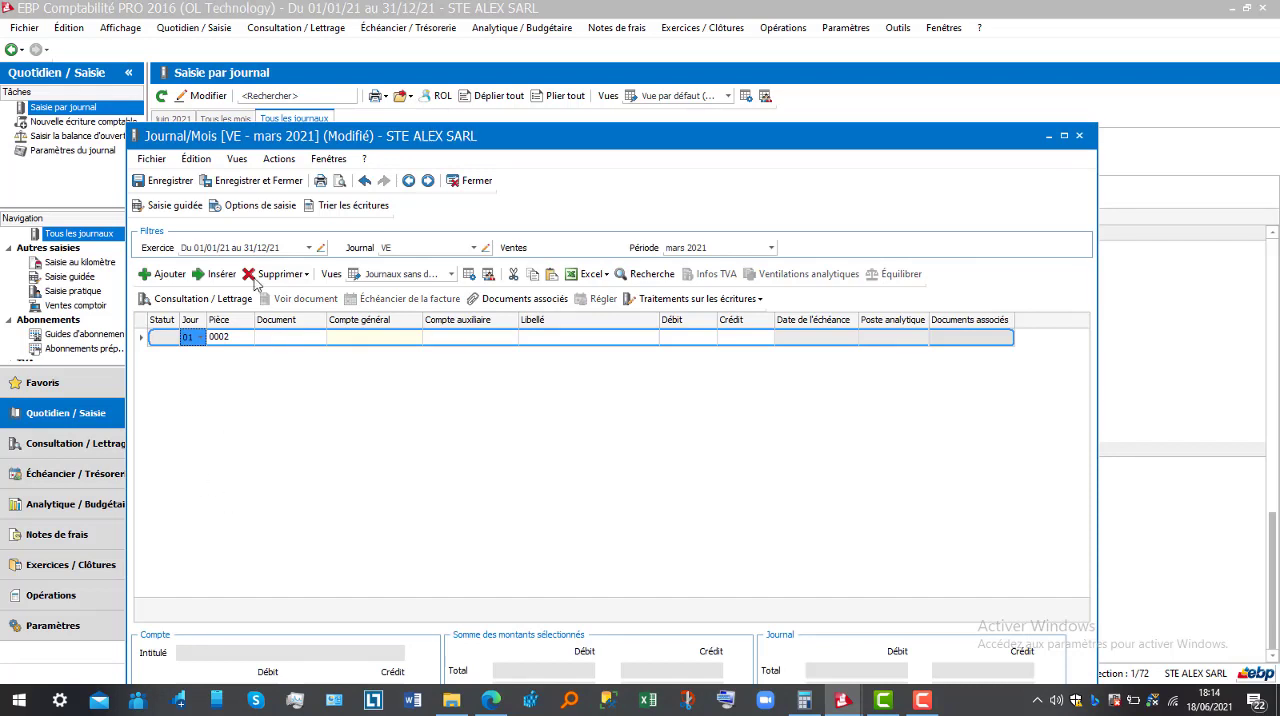
left_click(475, 251)
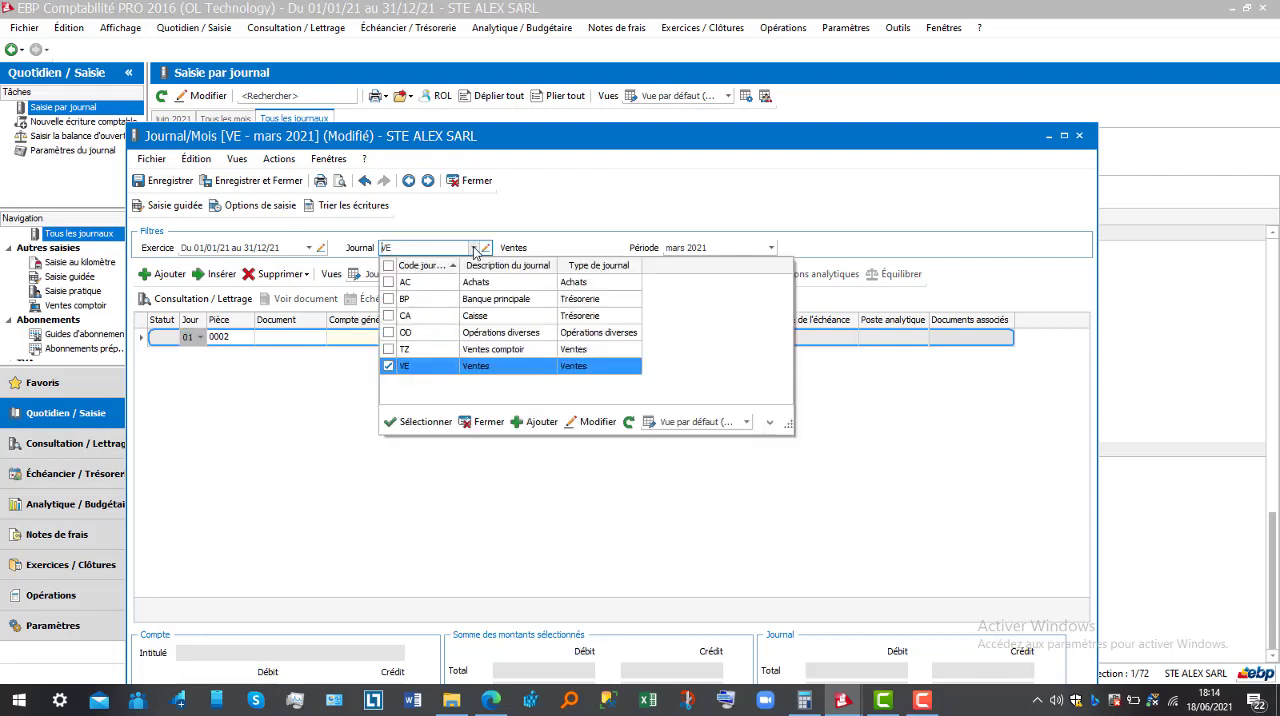
left_click(560, 368)
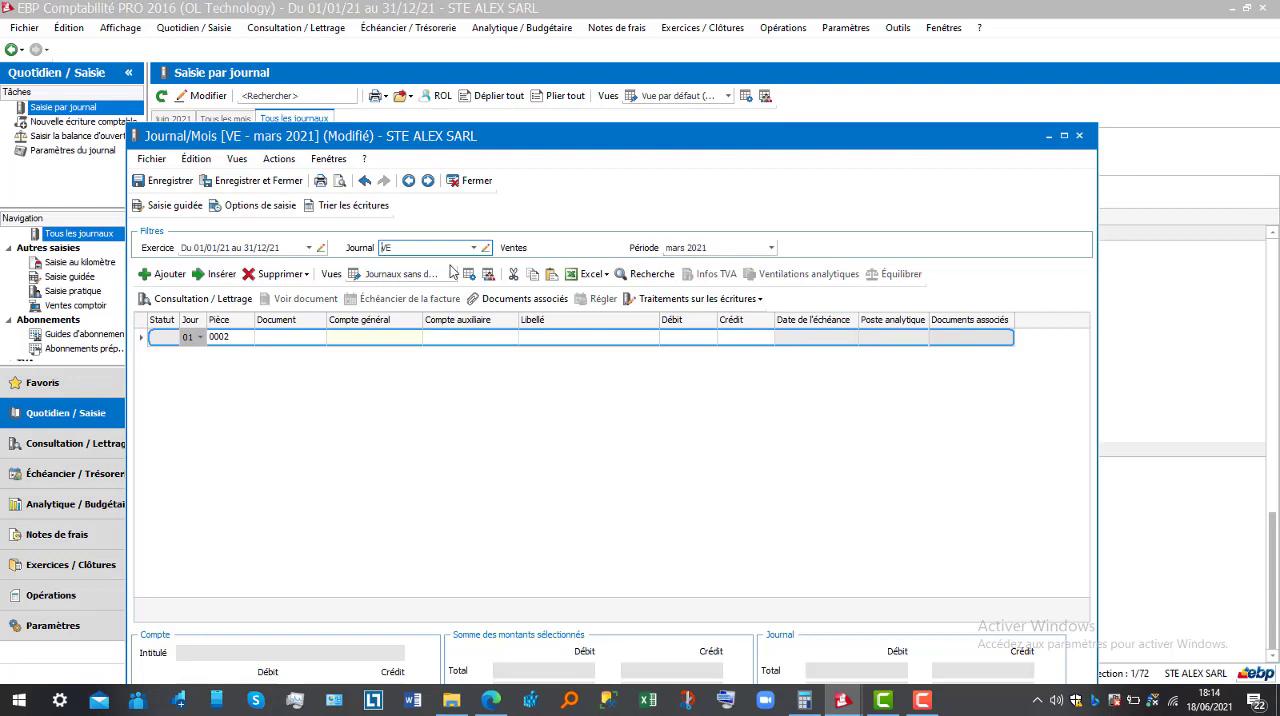
Set the first entry line's day to 05 and its document number to 5667
left_click(199, 341)
left_click(200, 340)
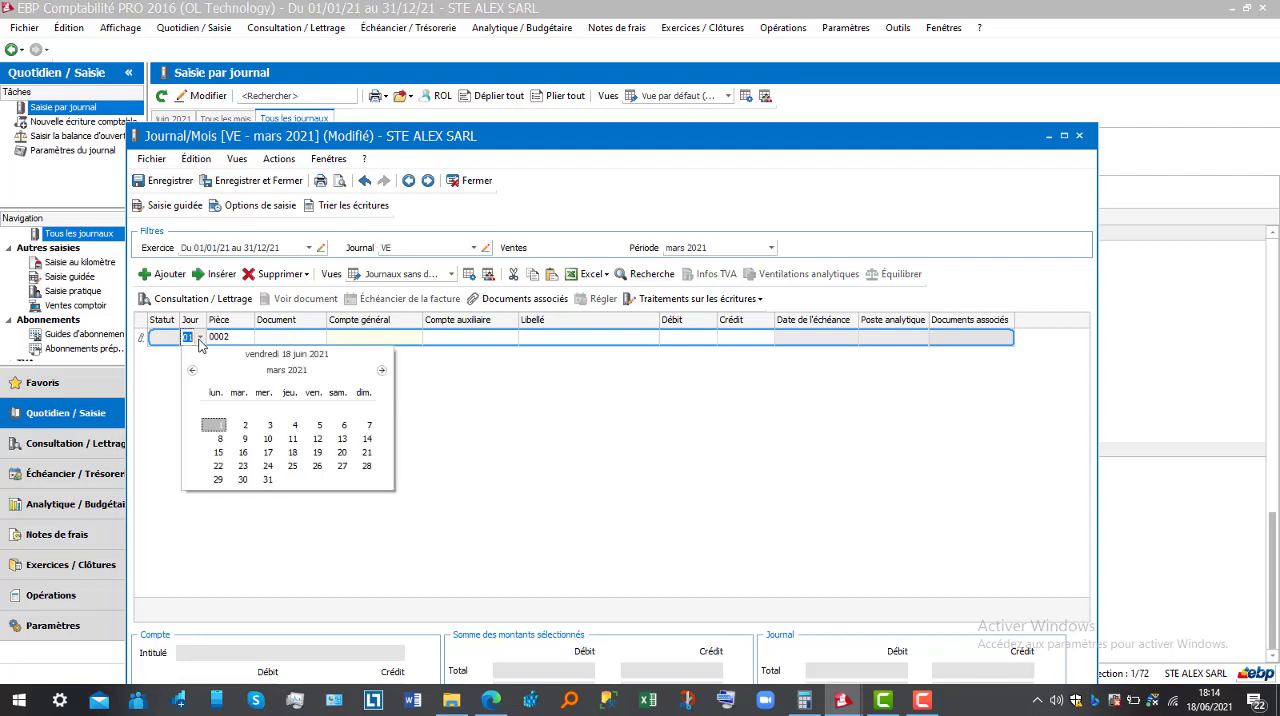
left_click(320, 431)
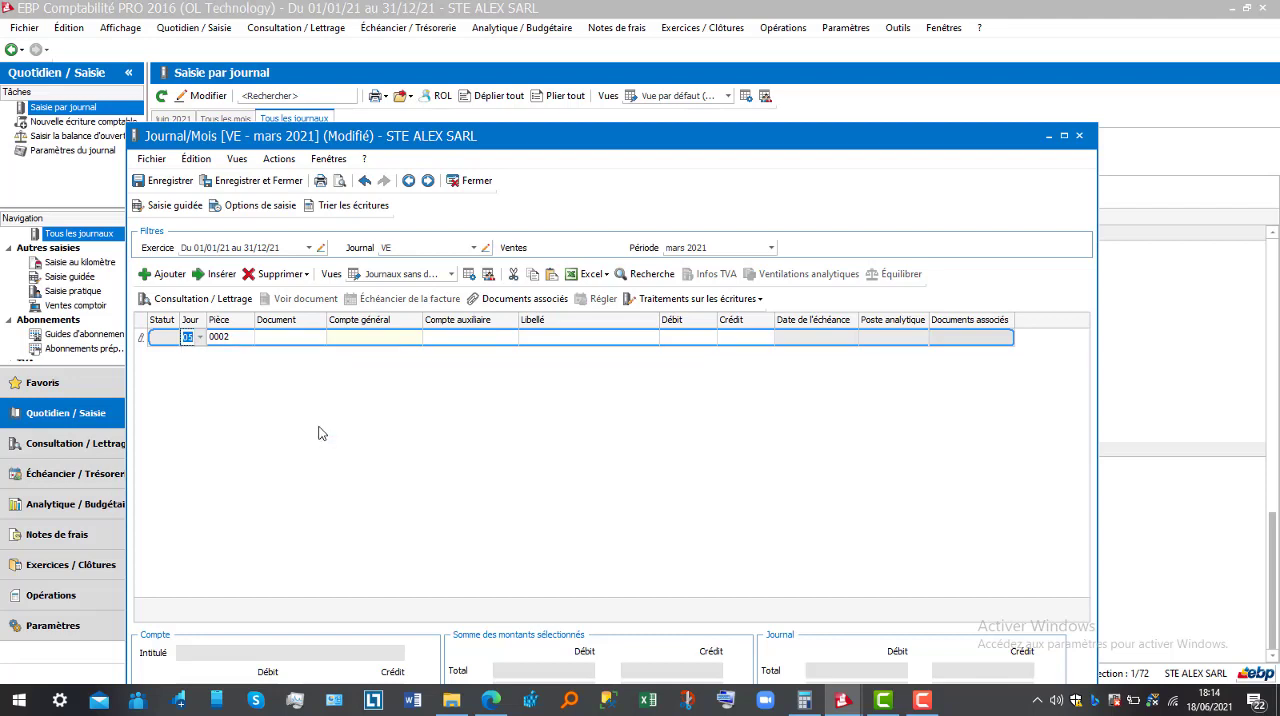
left_click(276, 347)
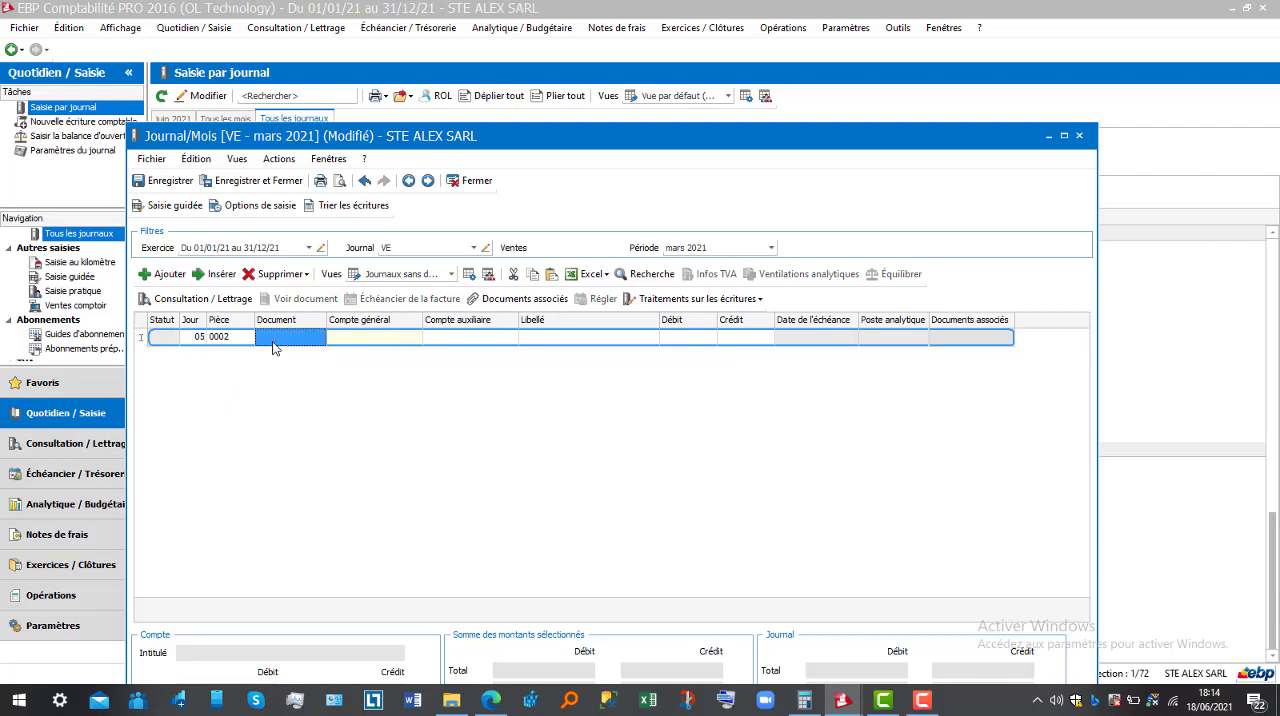
type("5667")
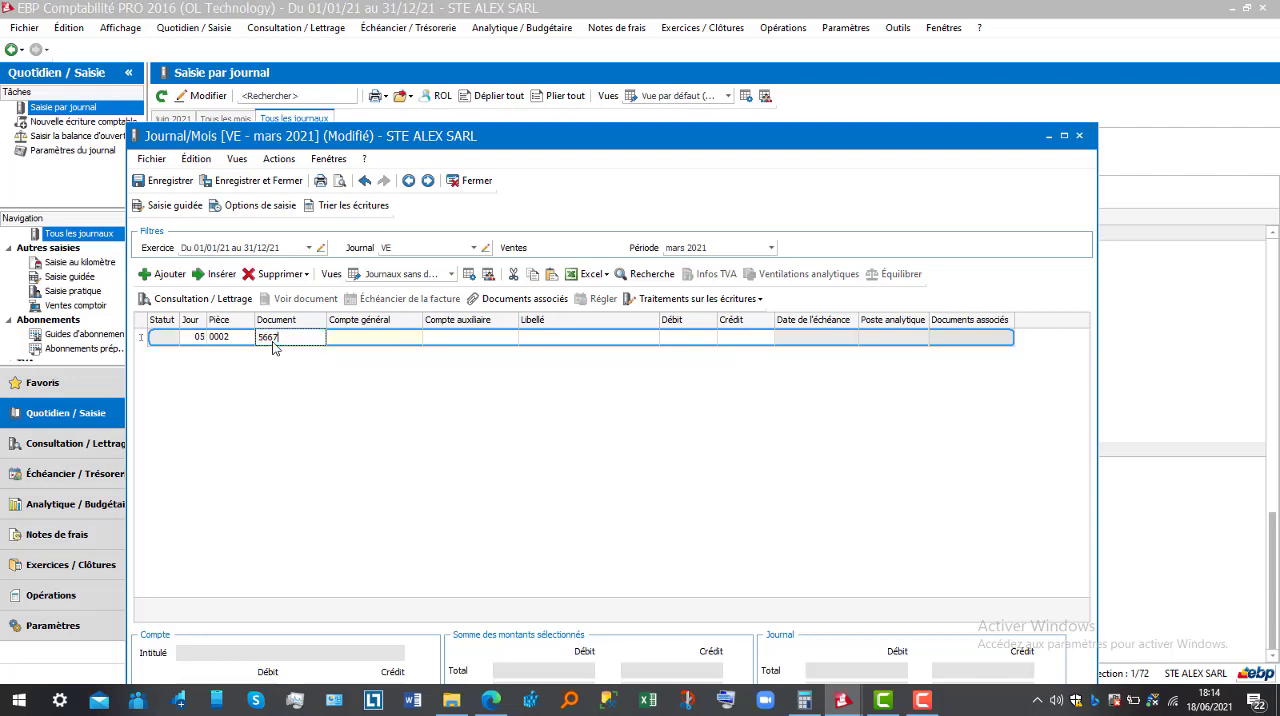
Set the first entry line's general account to 701
left_click(360, 345)
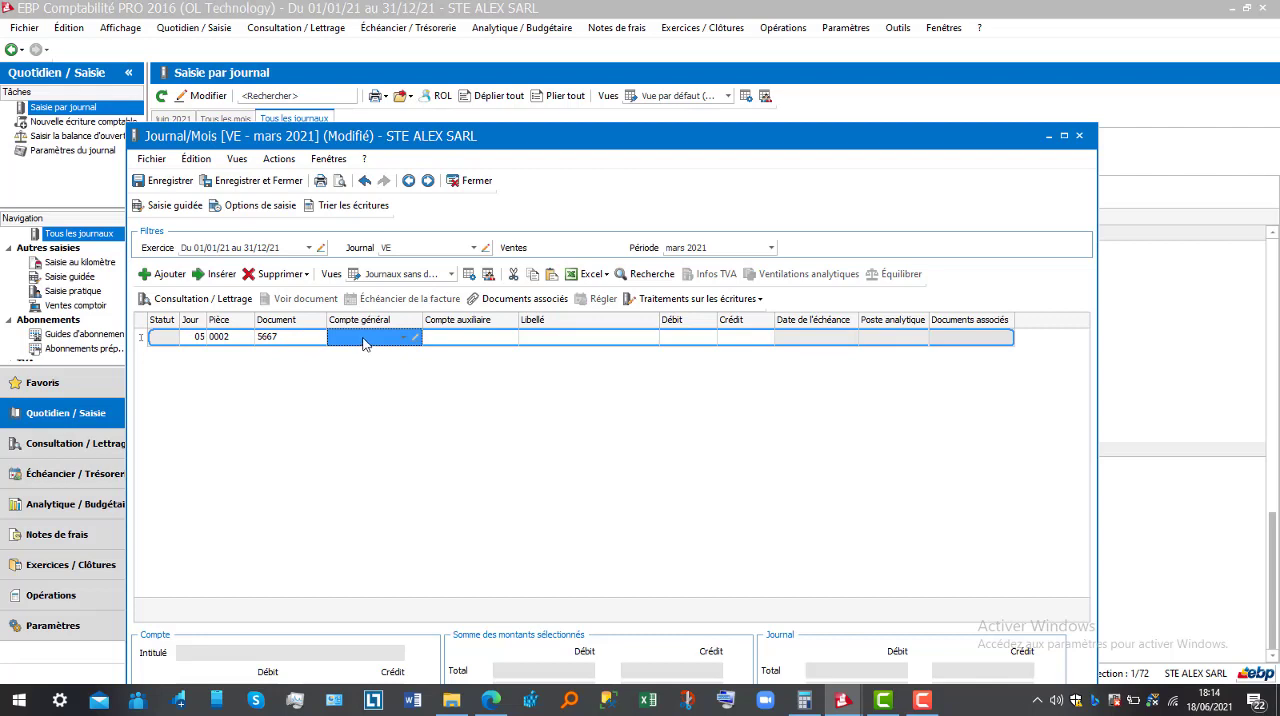
left_click(404, 344)
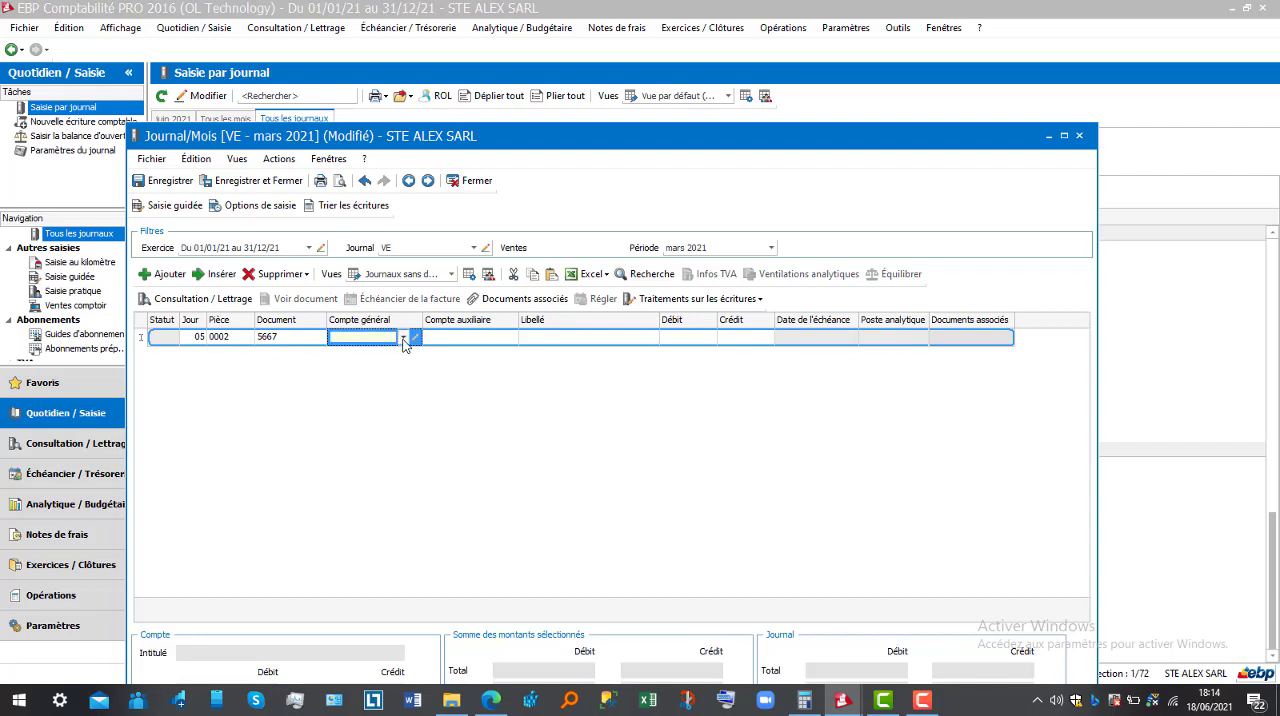
left_click(404, 341)
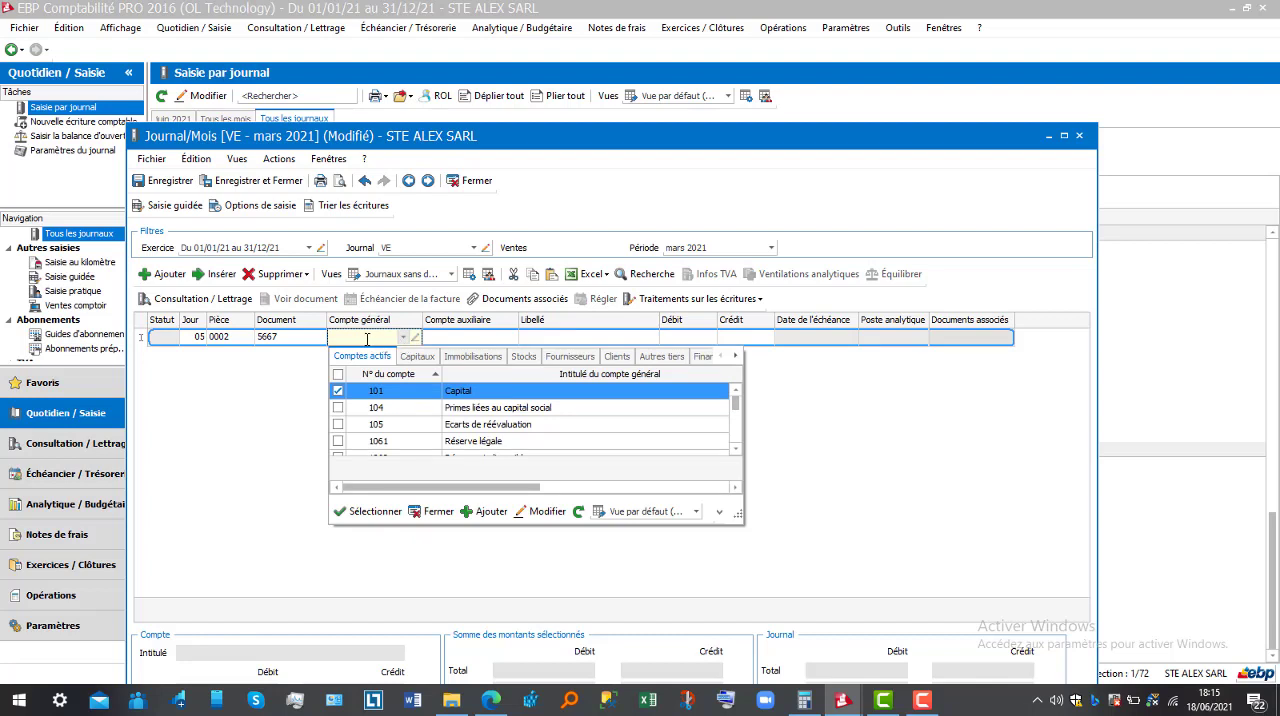
left_click(367, 339)
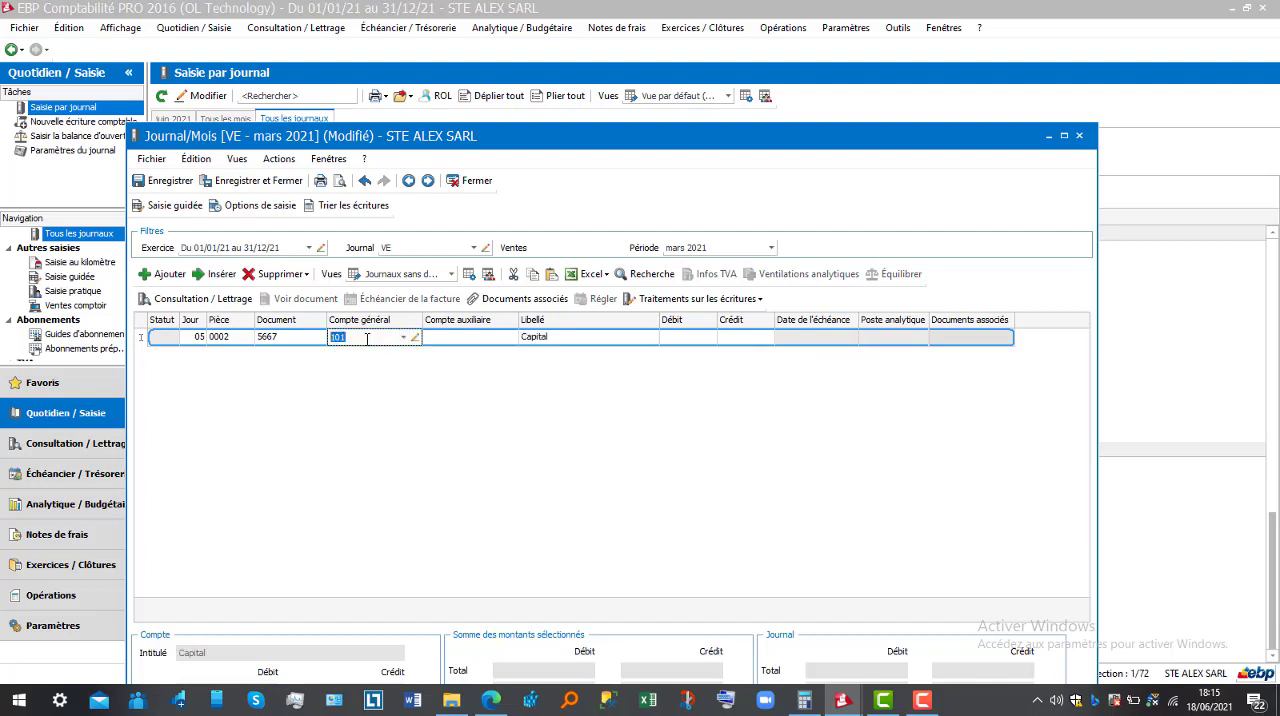
type("701")
key("Tab")
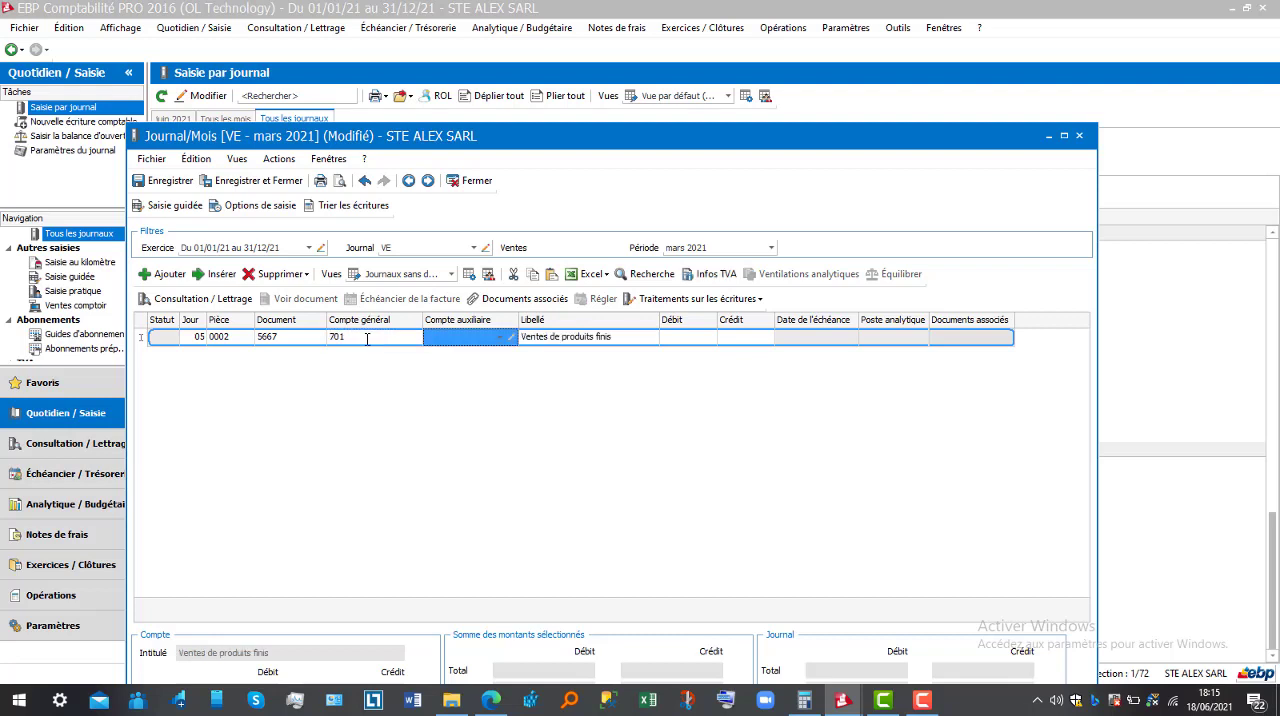
Enter a credit of 1 000 000 on the 701 line and add a second line to the entry
left_click(738, 338)
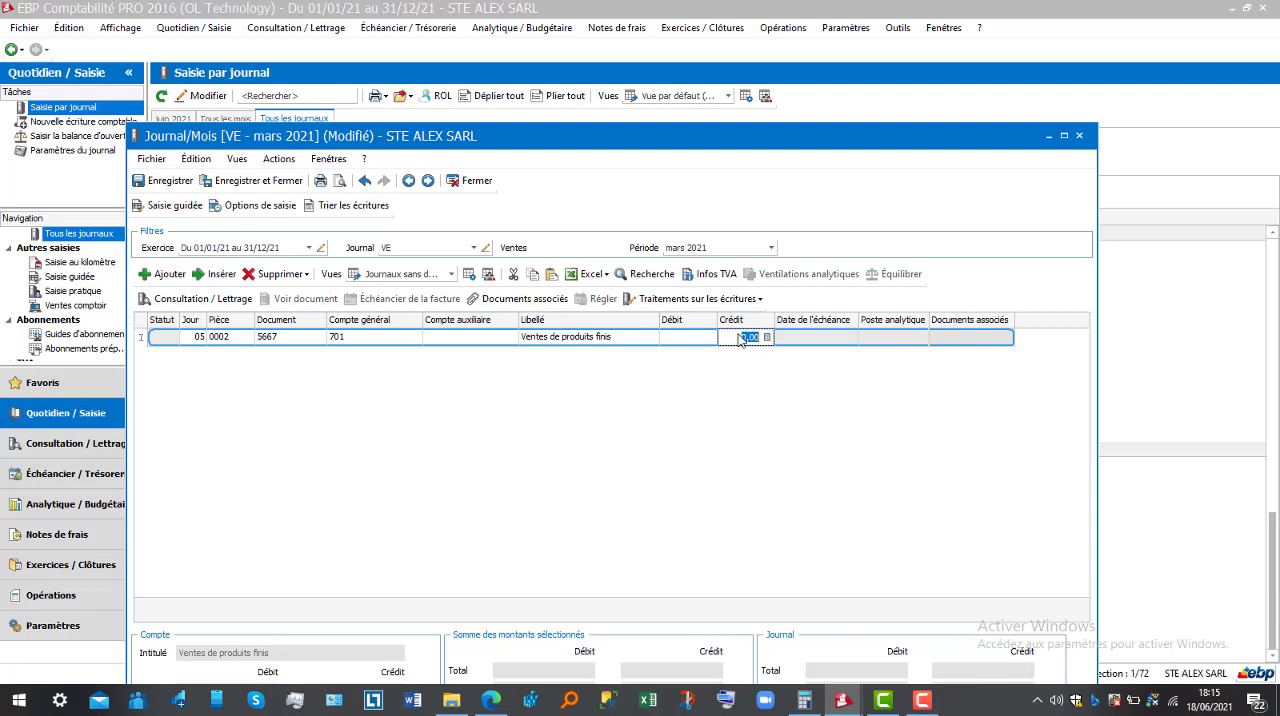
type("9")
key("BackSpace")
type("1000000")
key("Return")
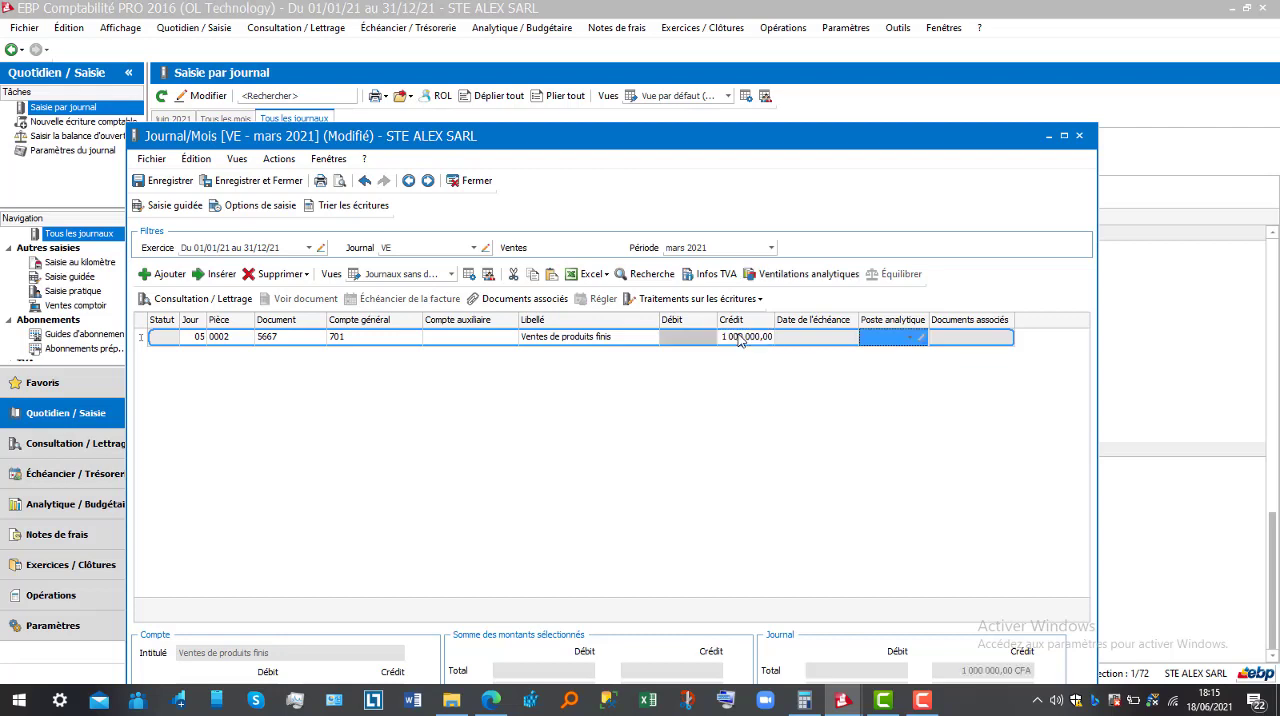
key("Return")
key("Return")
key("Return")
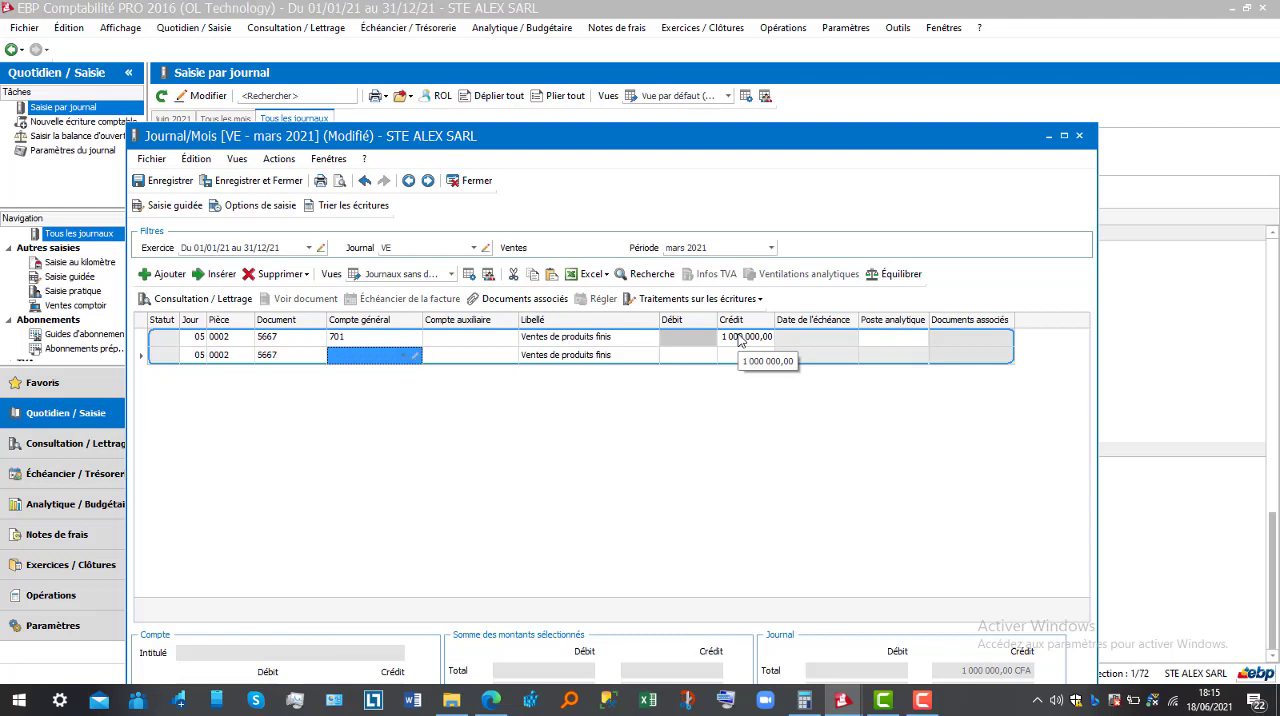
Fill the second line with general account 4431 and a credit of 192 500, and add a third line
type("4431")
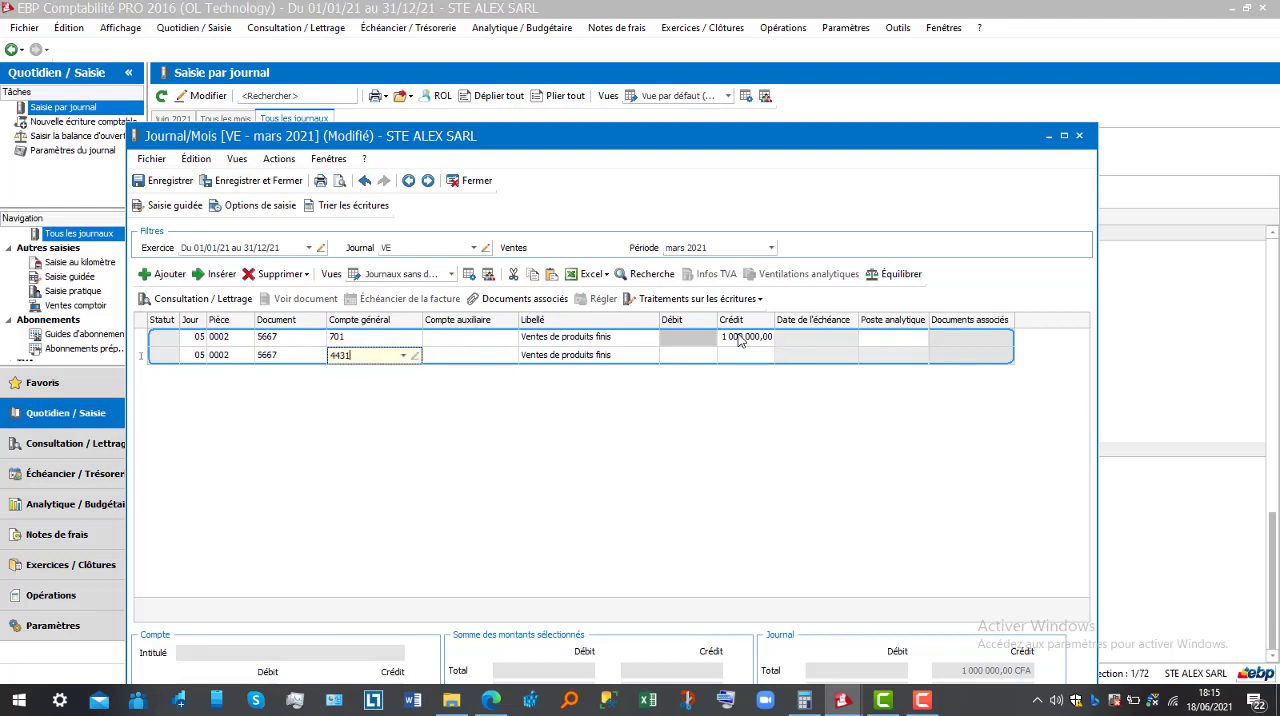
key("Return")
key("Return")
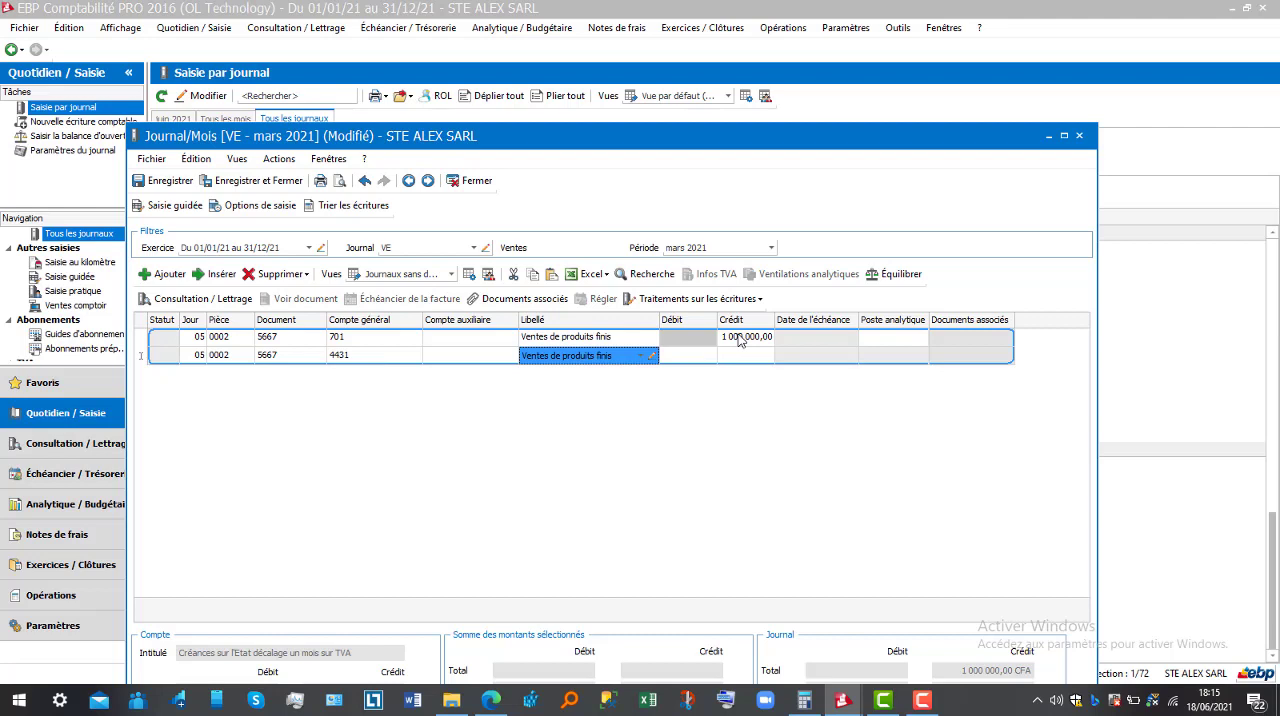
key("Return")
key("Return")
type("19")
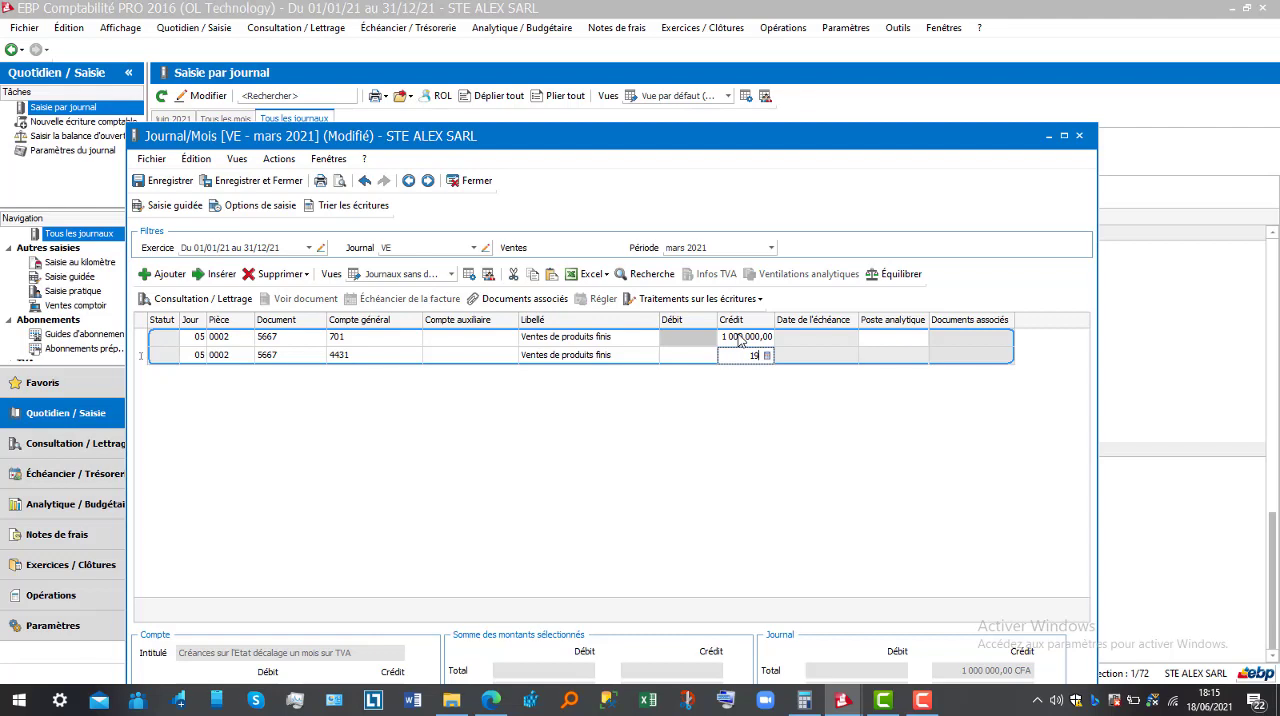
type("2 500")
key("Return")
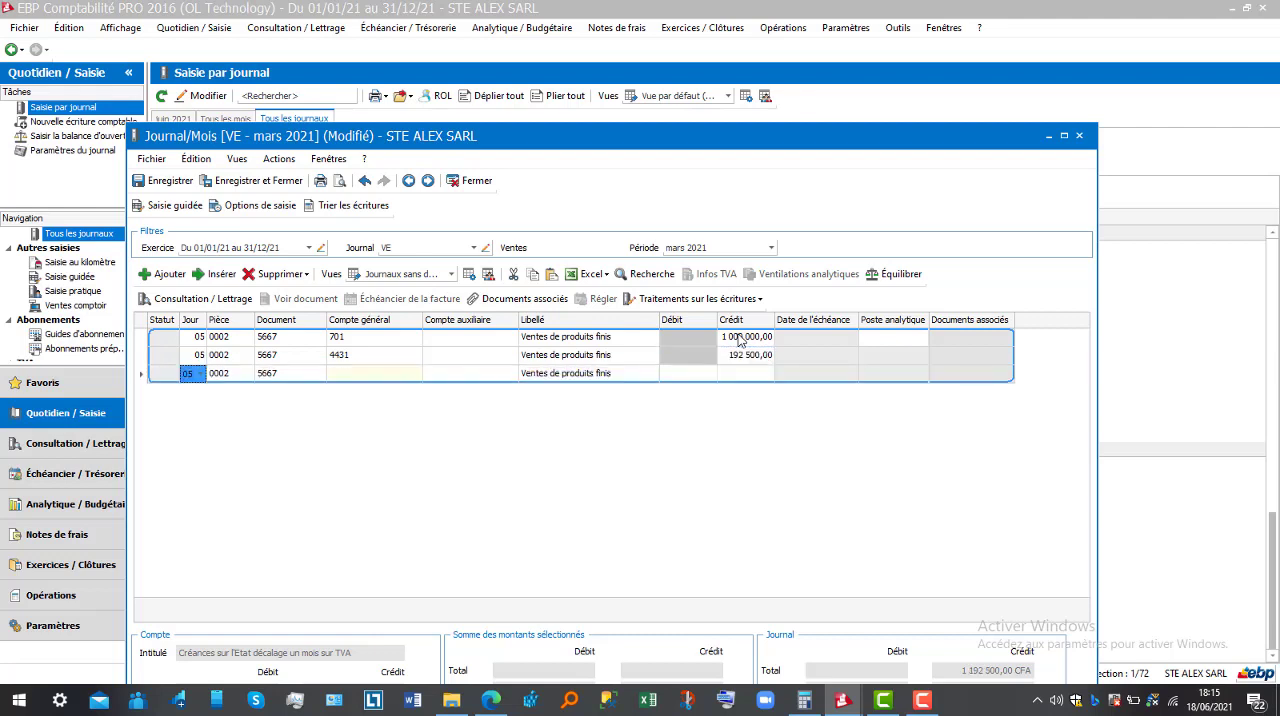
Set the third entry line's general account to 411
key("Return")
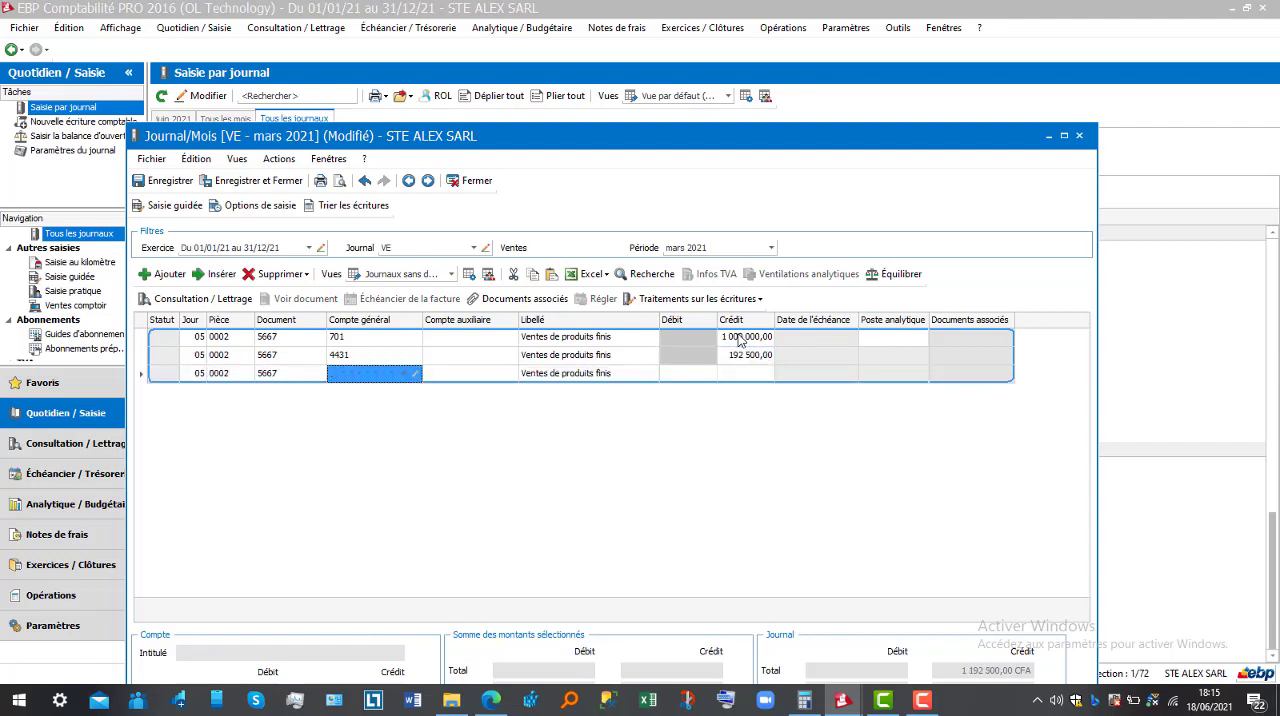
type("411")
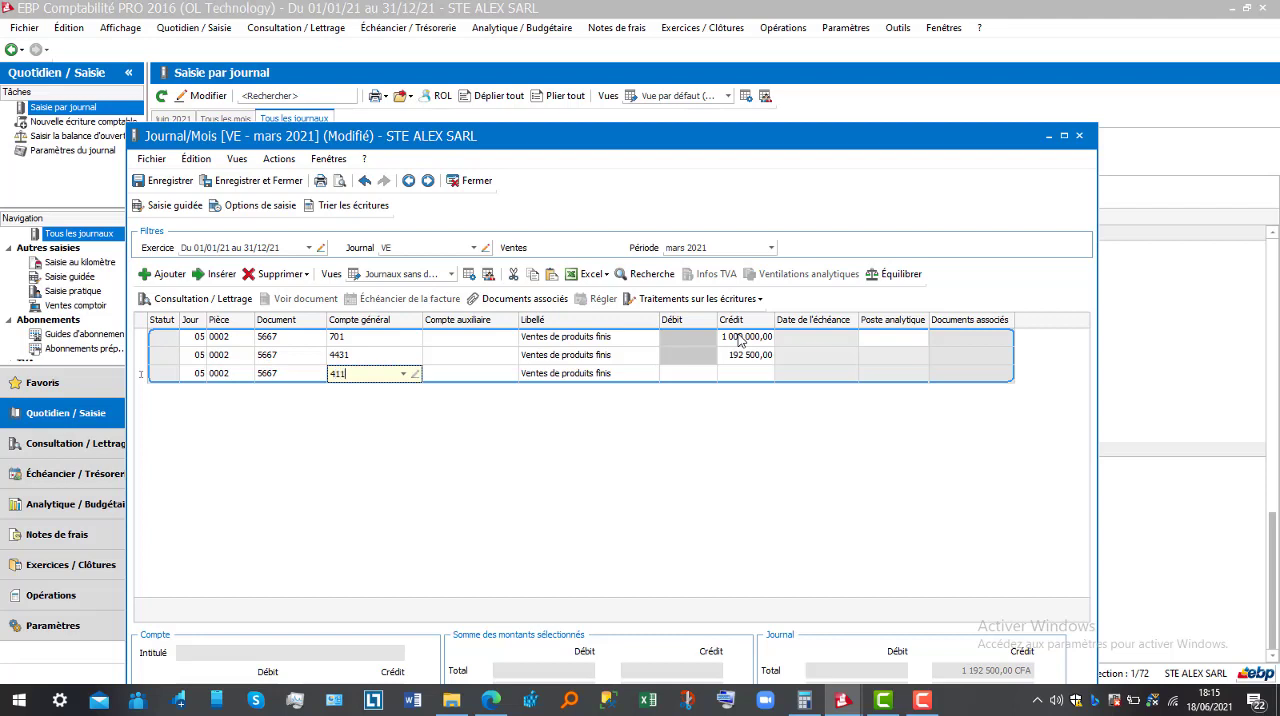
key("Return")
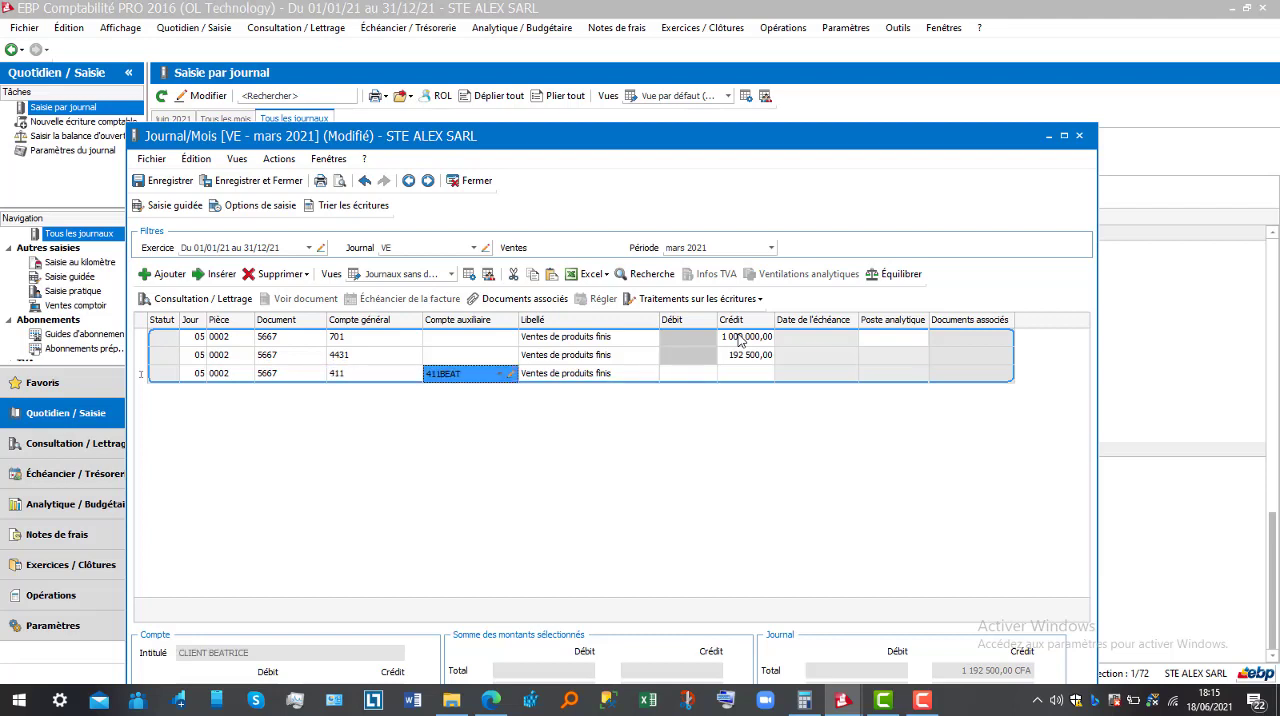
Start a new client auxiliary account from the third line's auxiliary account choice and number it 411ATAN
left_click(500, 374)
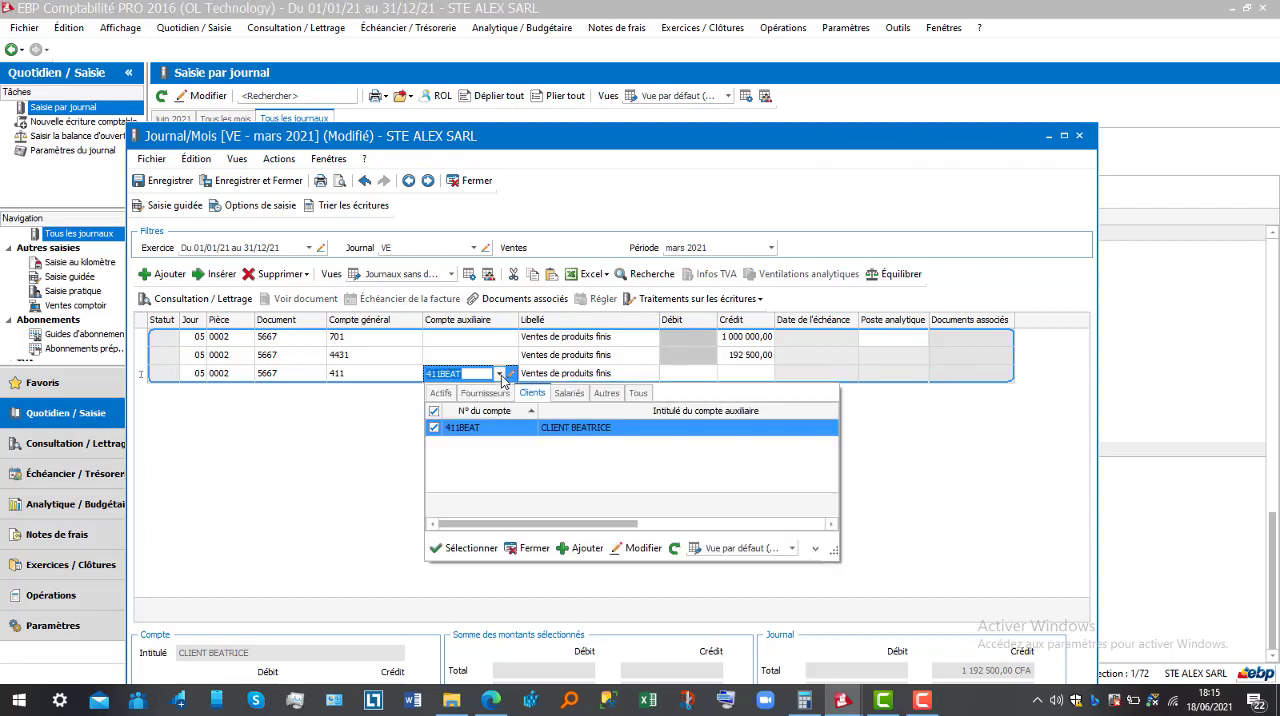
left_click(508, 430)
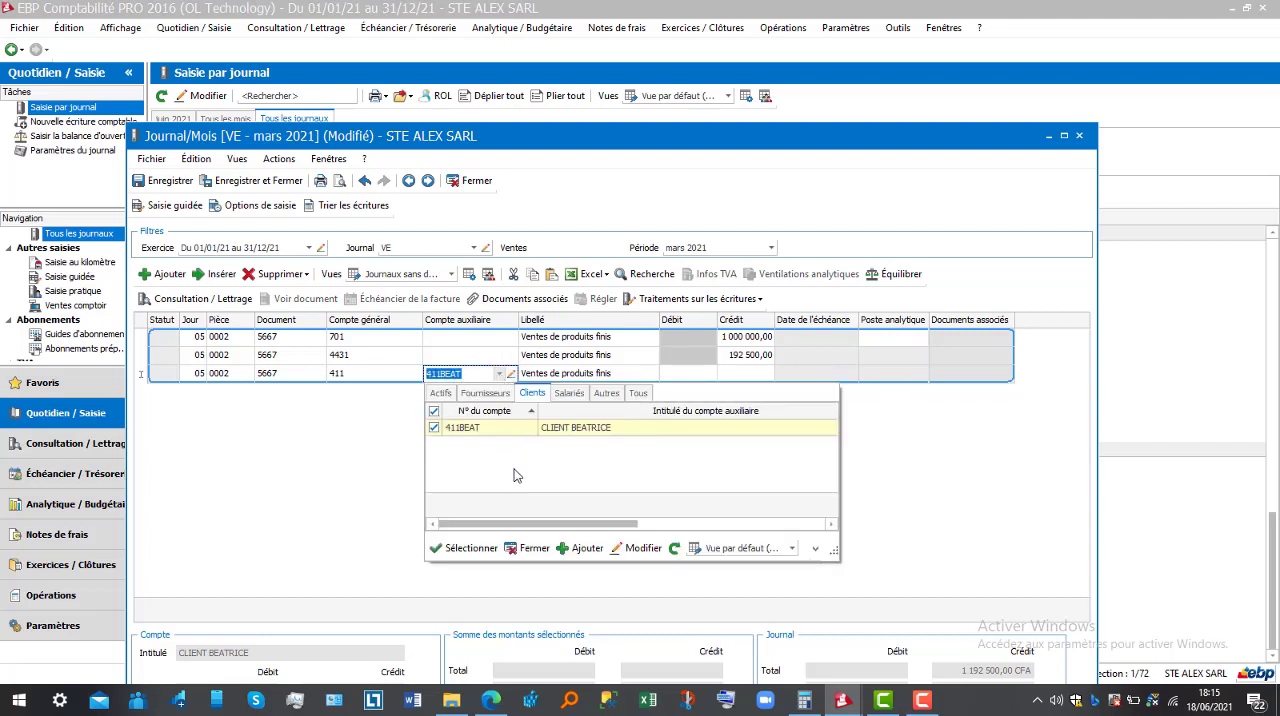
left_click(584, 548)
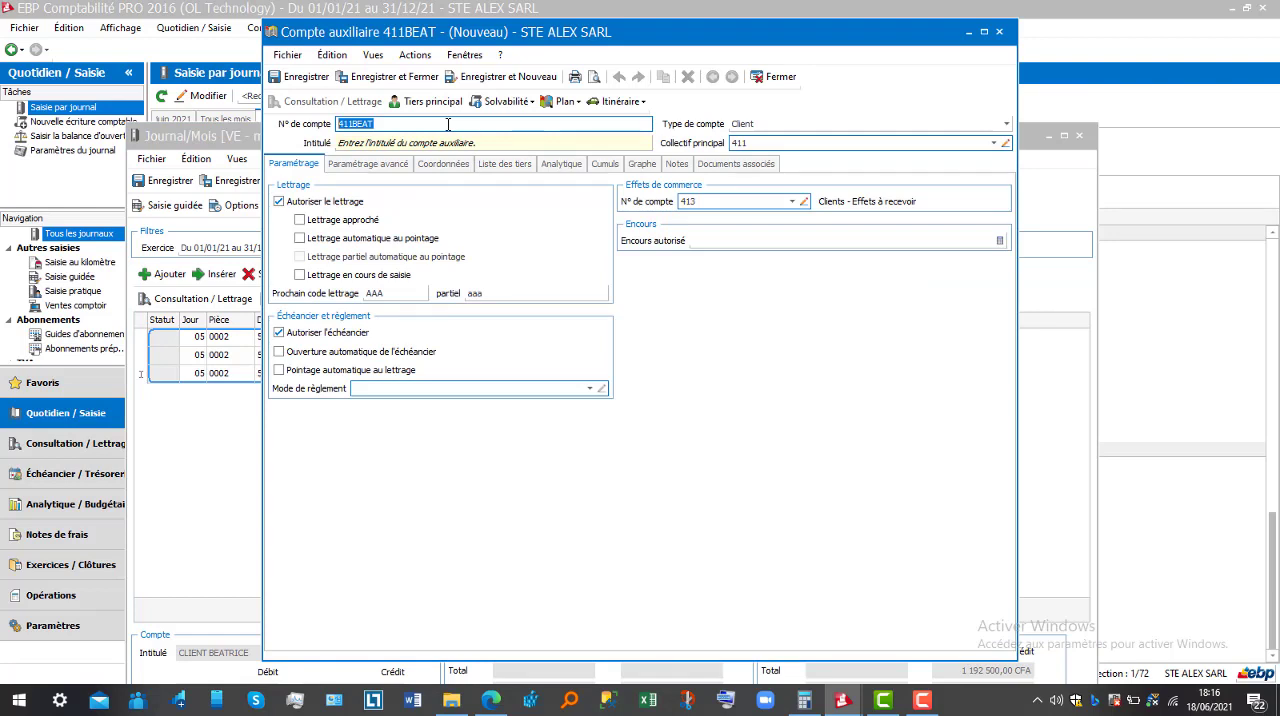
key("BackSpace")
type("4121")
key("BackSpace")
key("BackSpace")
type("1ATAN")
Enter the customer's name as the new auxiliary account's title, then save and close the account
key("Tab")
type("A")
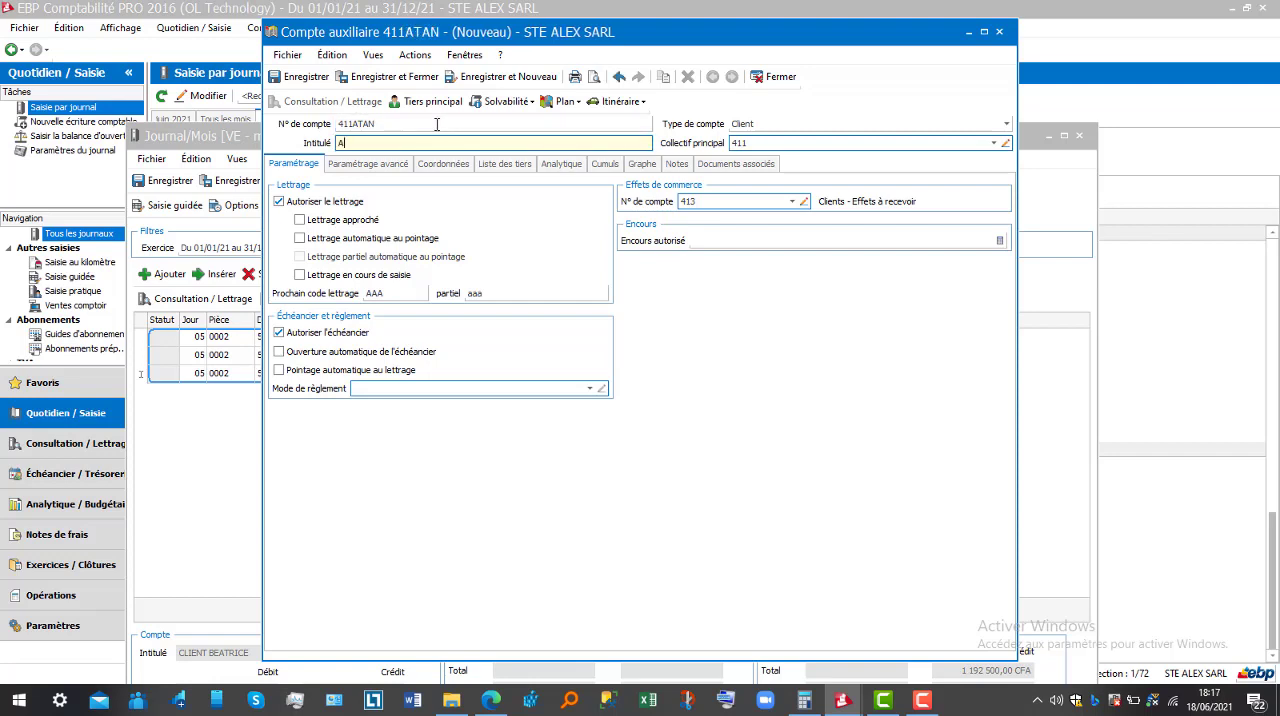
type("TANGANA")
key("Tab")
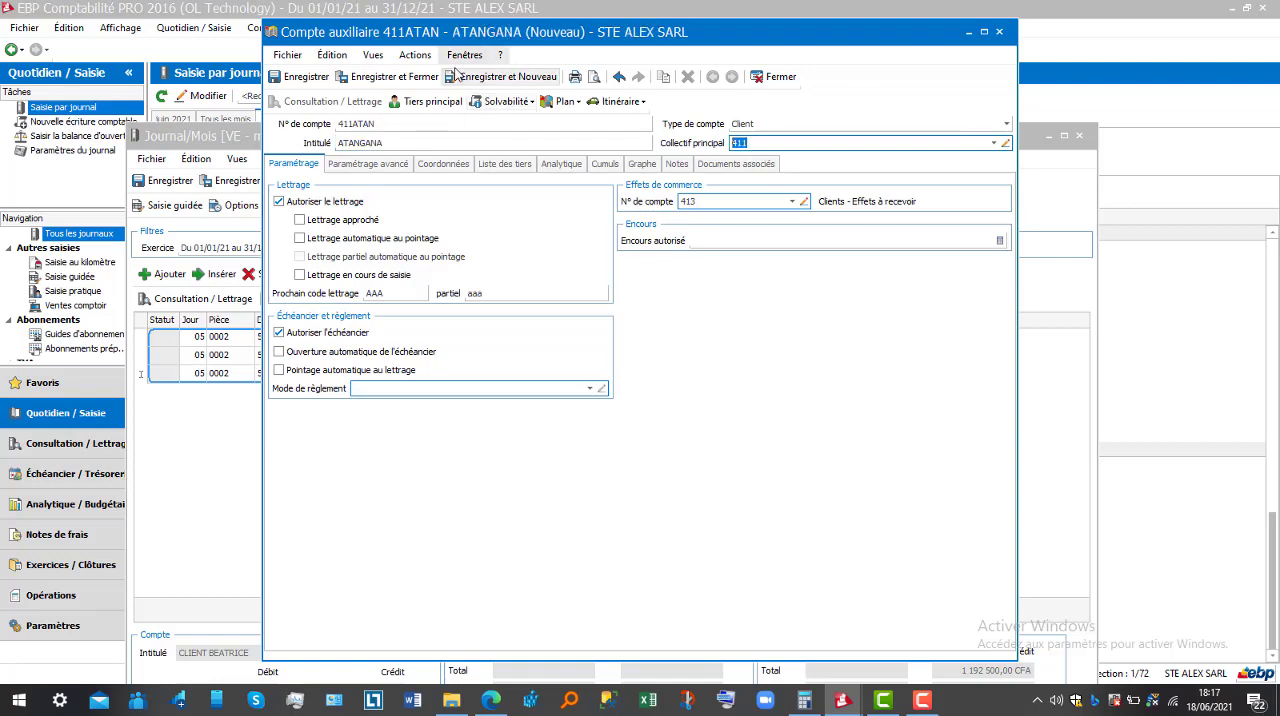
left_click(394, 77)
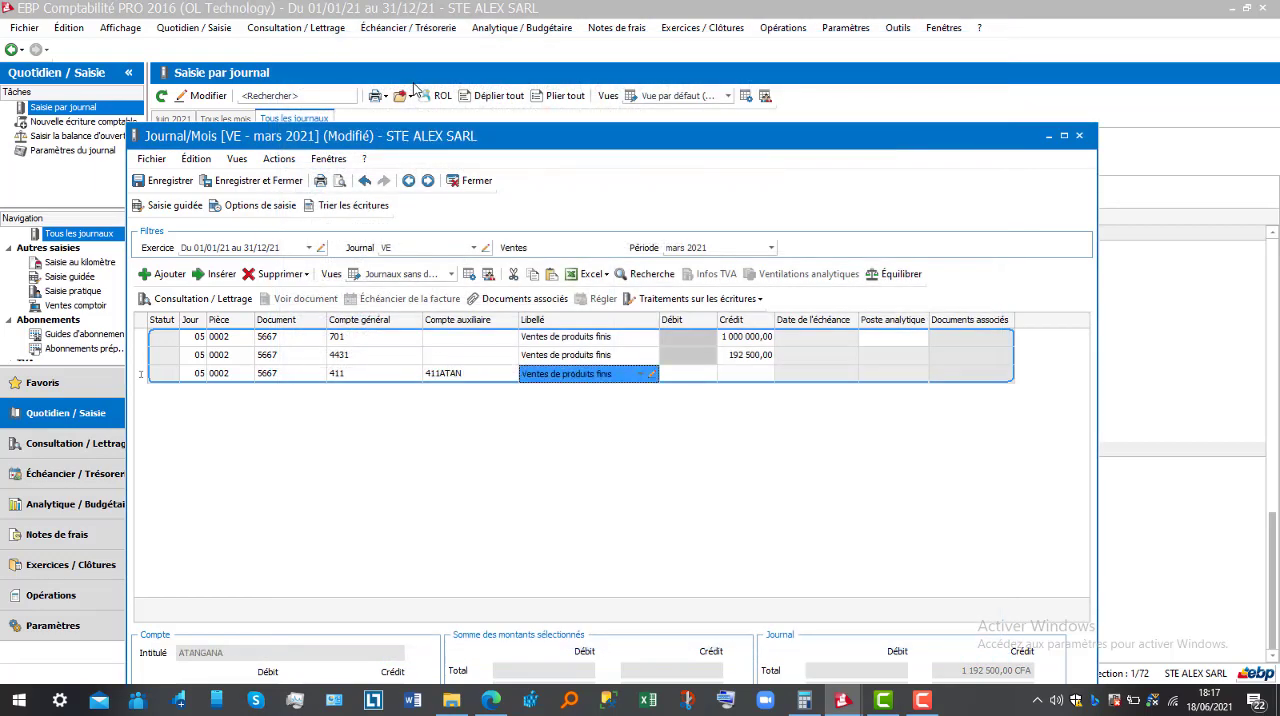
Give the 411 line a debit of 1 192 500 and a due date of 20/03/2021
key("Tab")
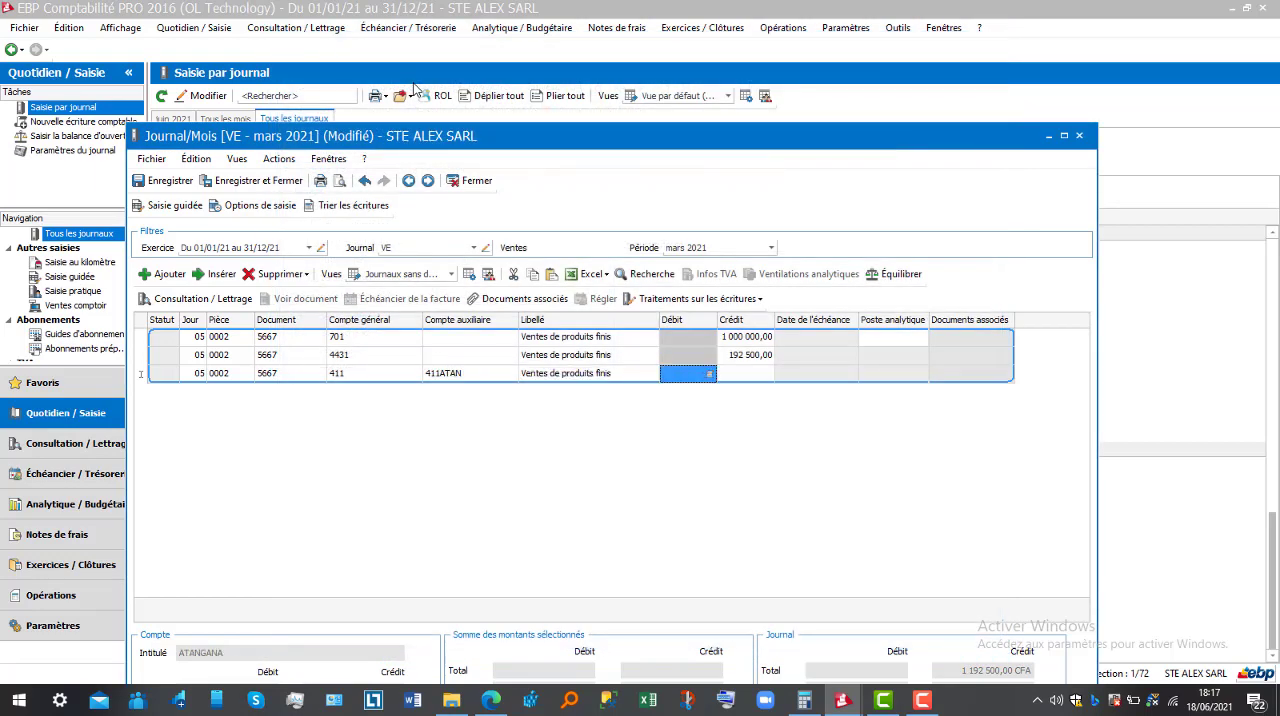
type("1 192500")
key("Tab")
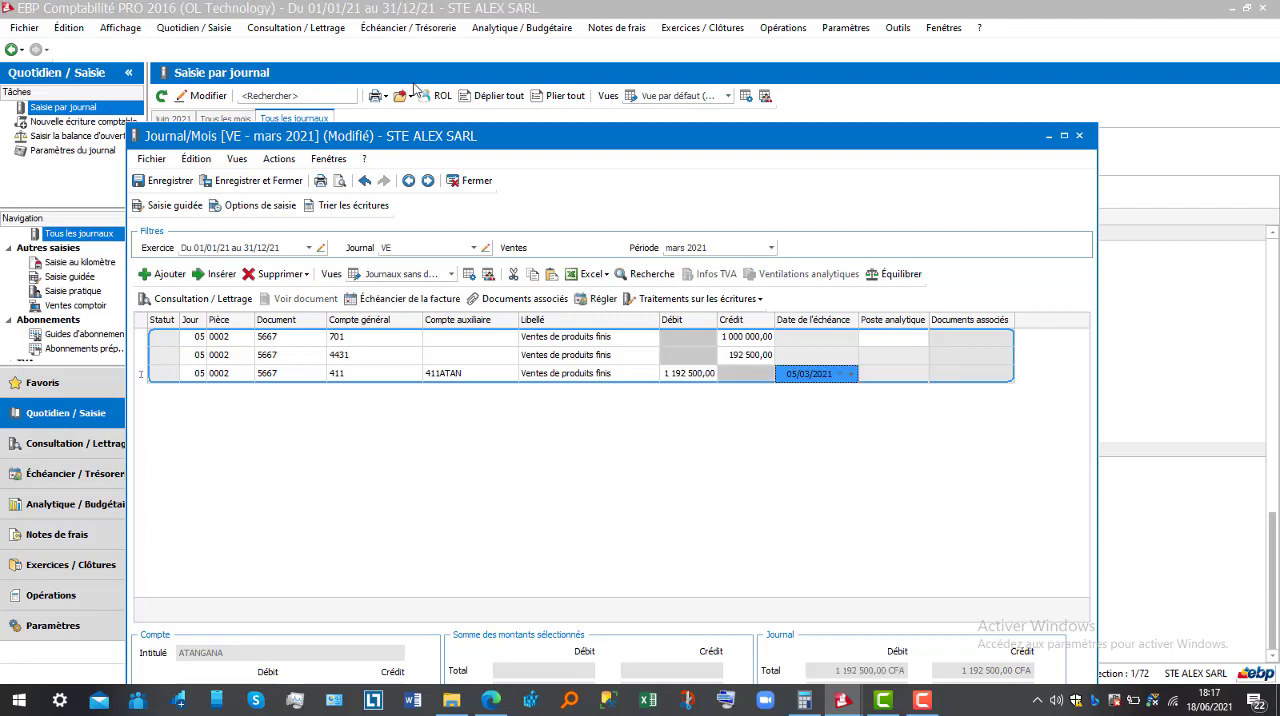
left_click(840, 375)
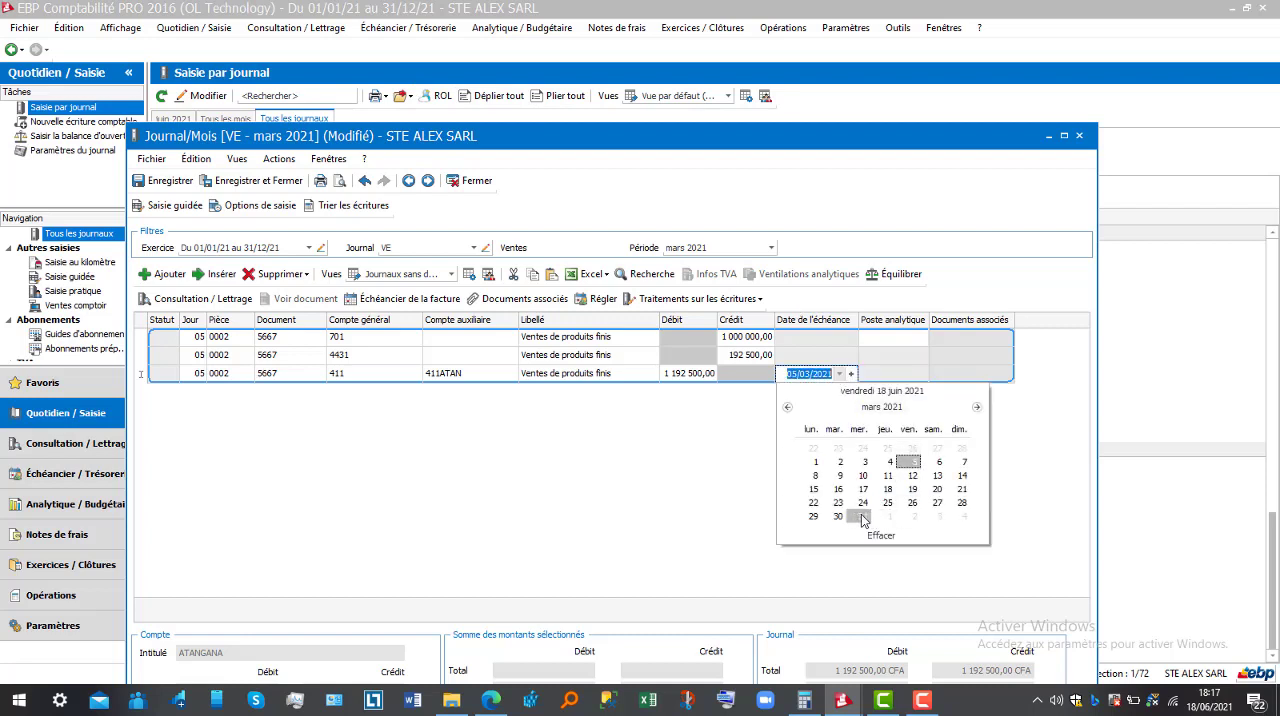
left_click(937, 492)
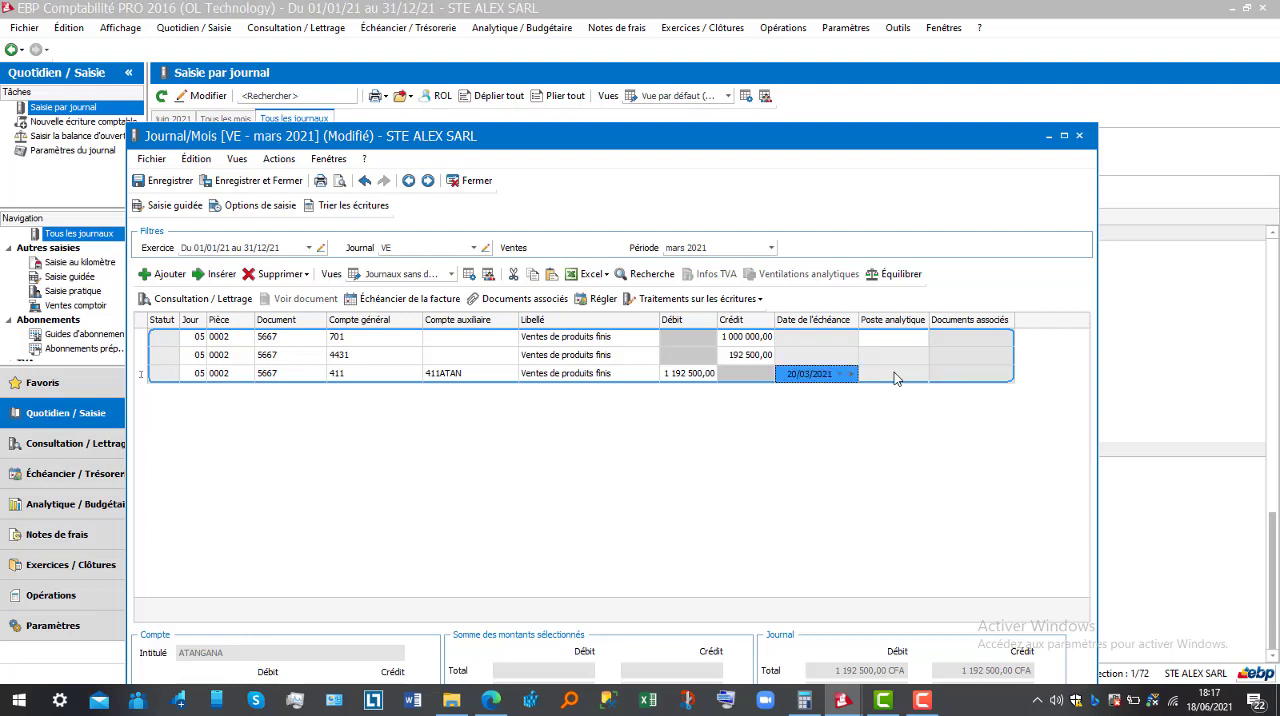
Assign the DIST analytical item to the 701 line, then save and close the March 2021 sales journal
left_click(557, 343)
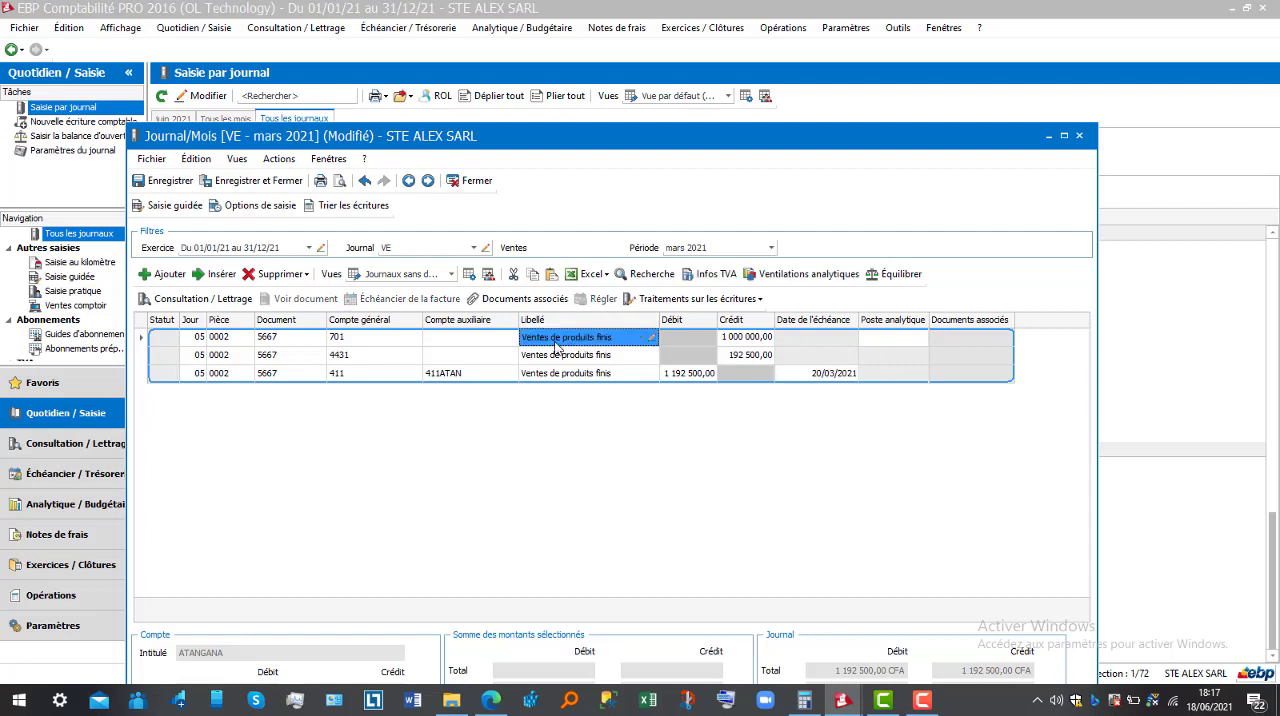
left_click(390, 341)
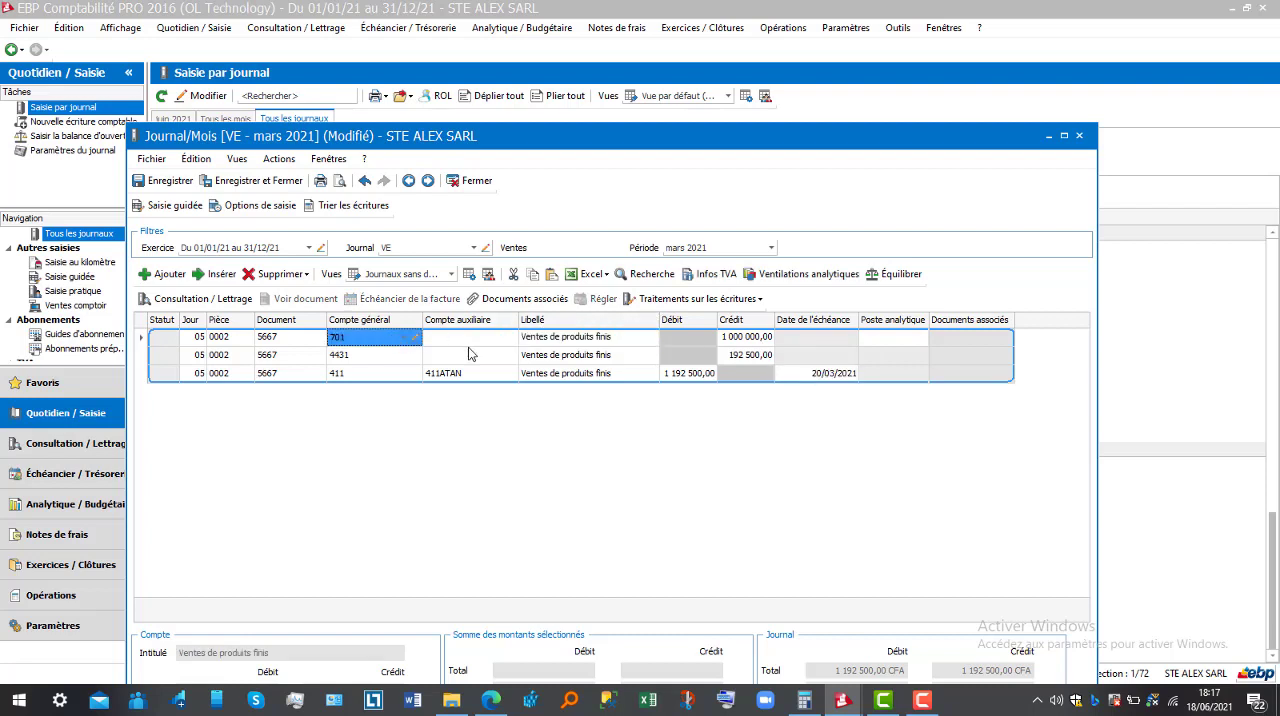
left_click(893, 339)
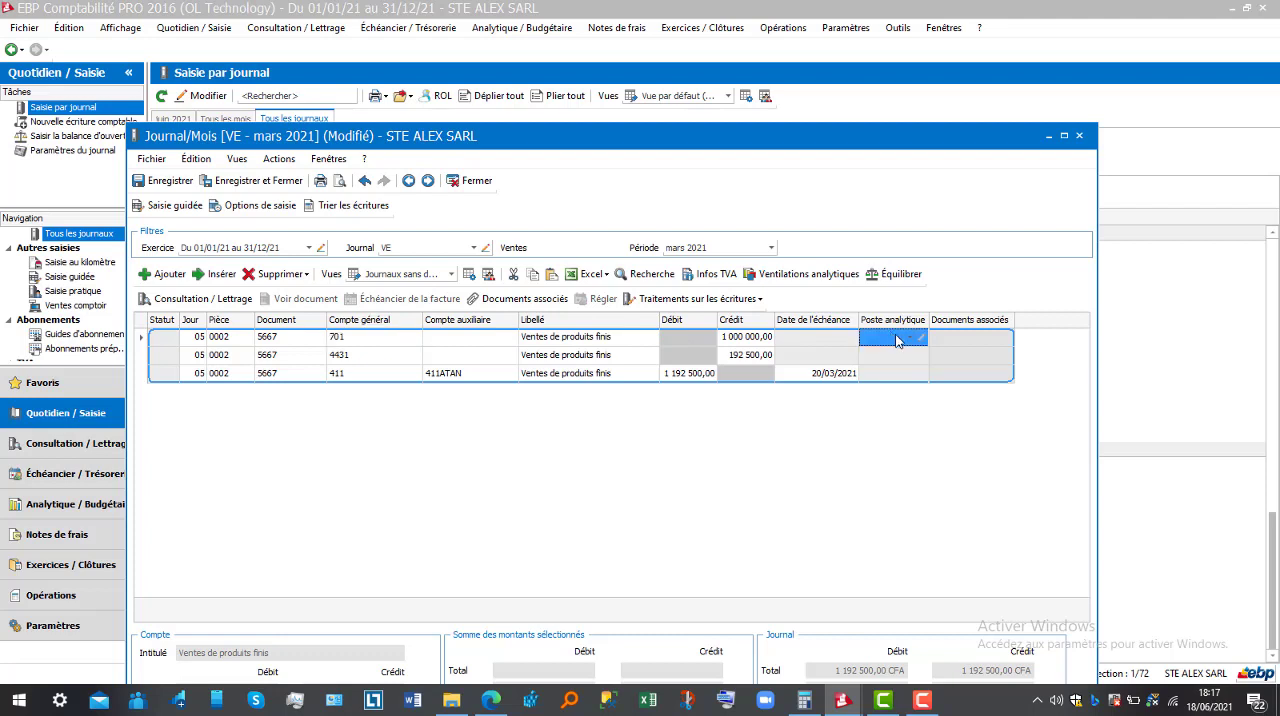
left_click(909, 341)
left_click(909, 339)
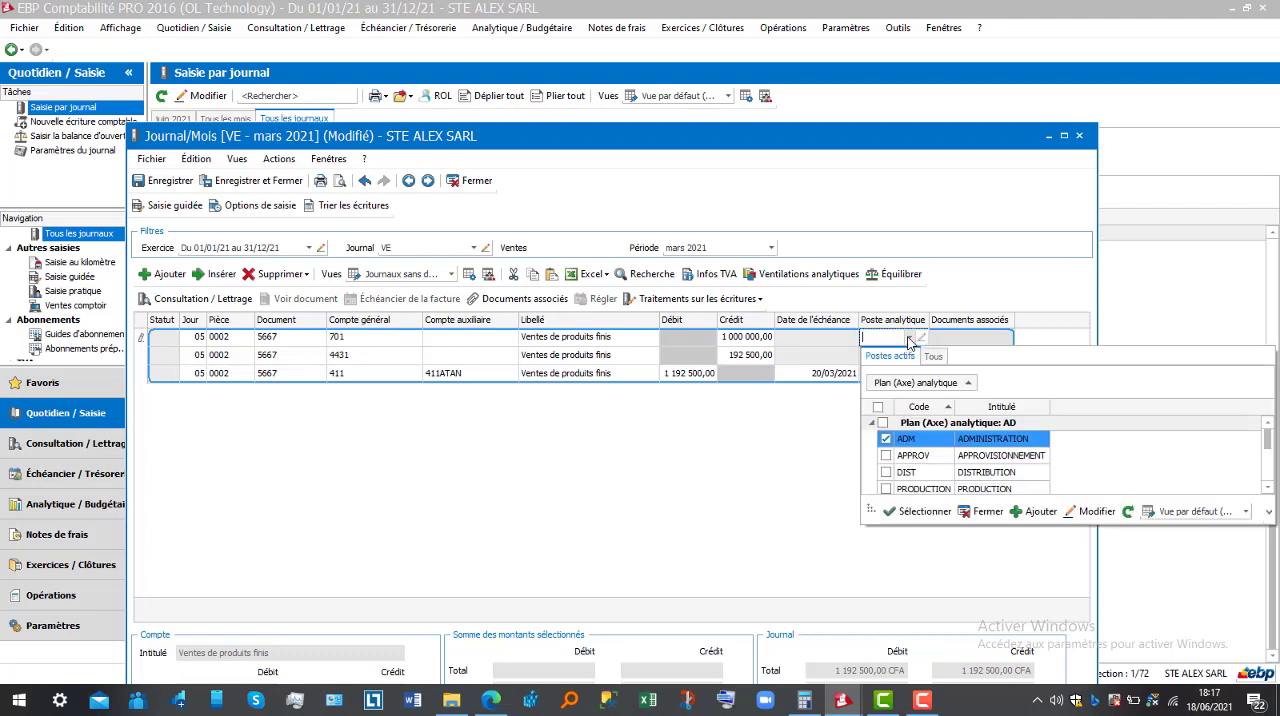
double_click(963, 472)
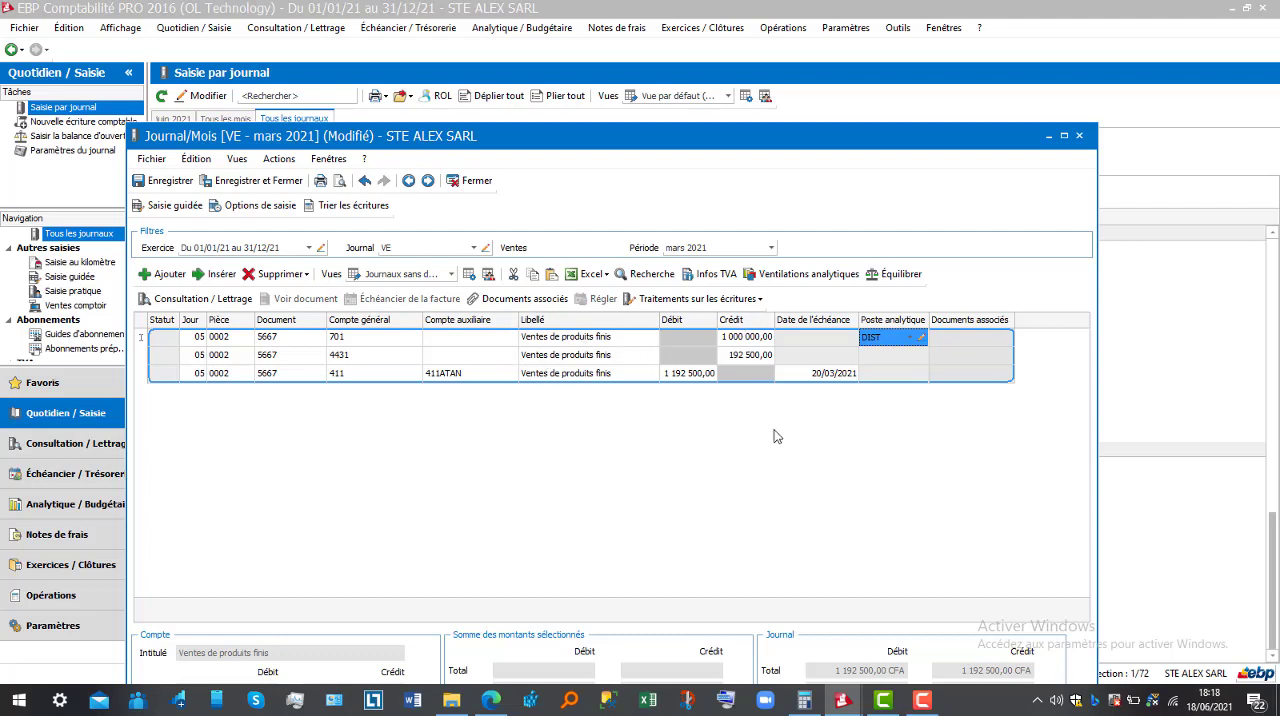
left_click(258, 181)
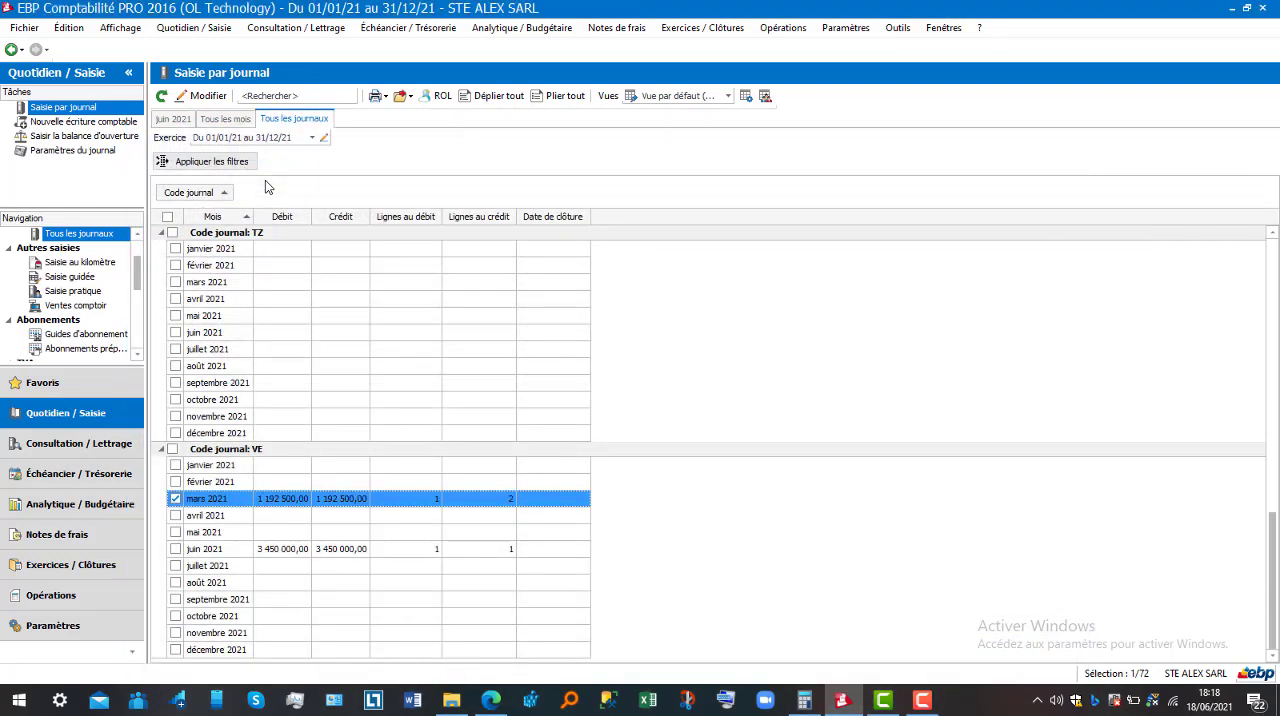
Open the continuous entry screen (Saisie au kilomètre) and add a first entry line
left_click(197, 29)
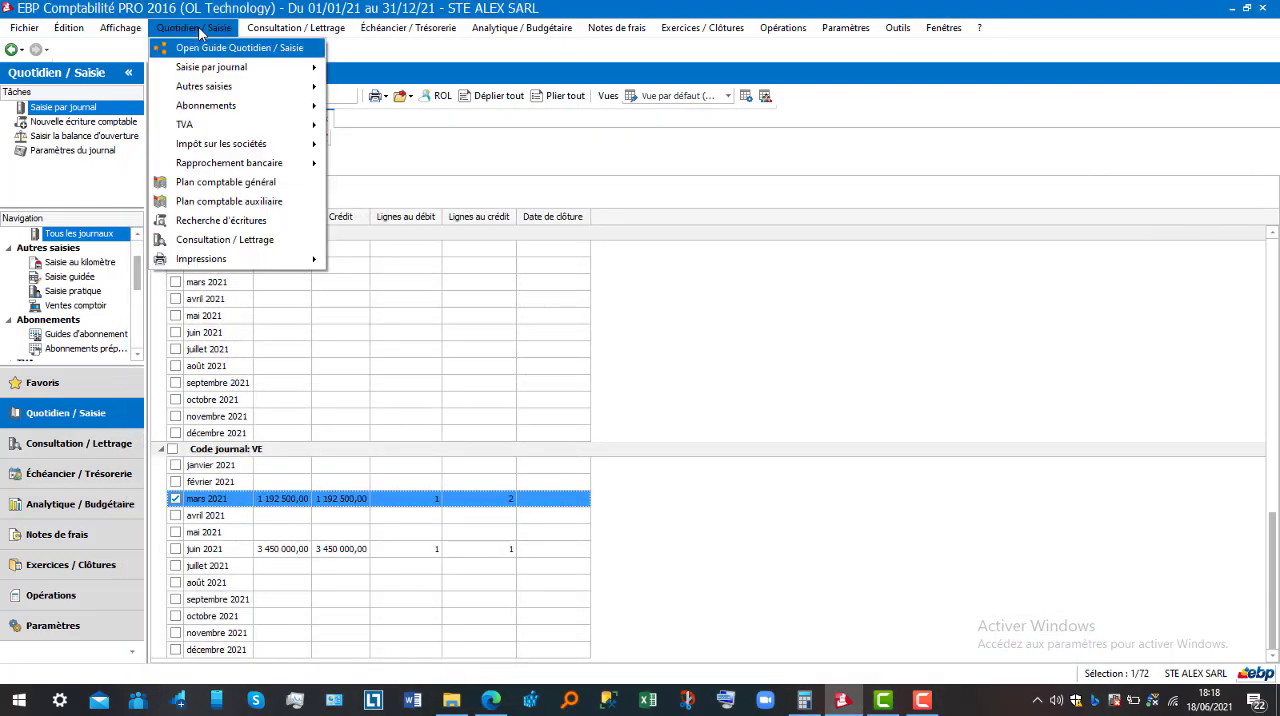
mouse_move(272, 126)
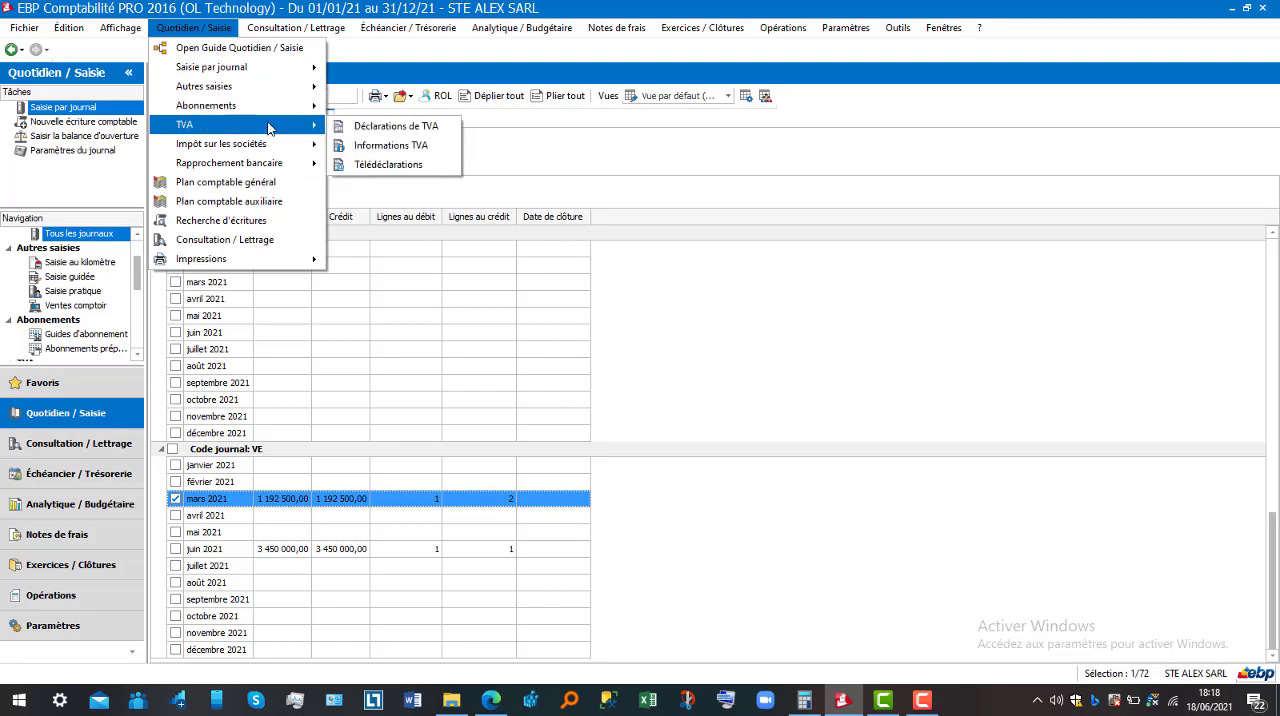
mouse_move(300, 88)
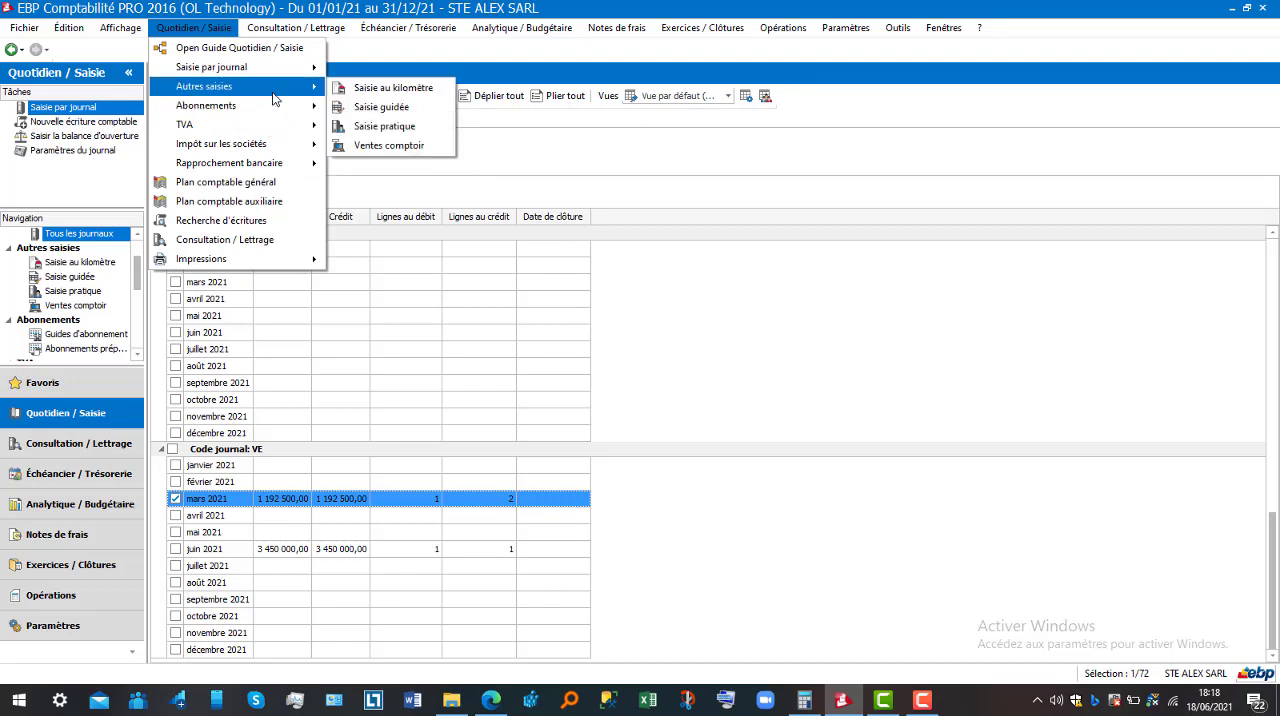
left_click(407, 92)
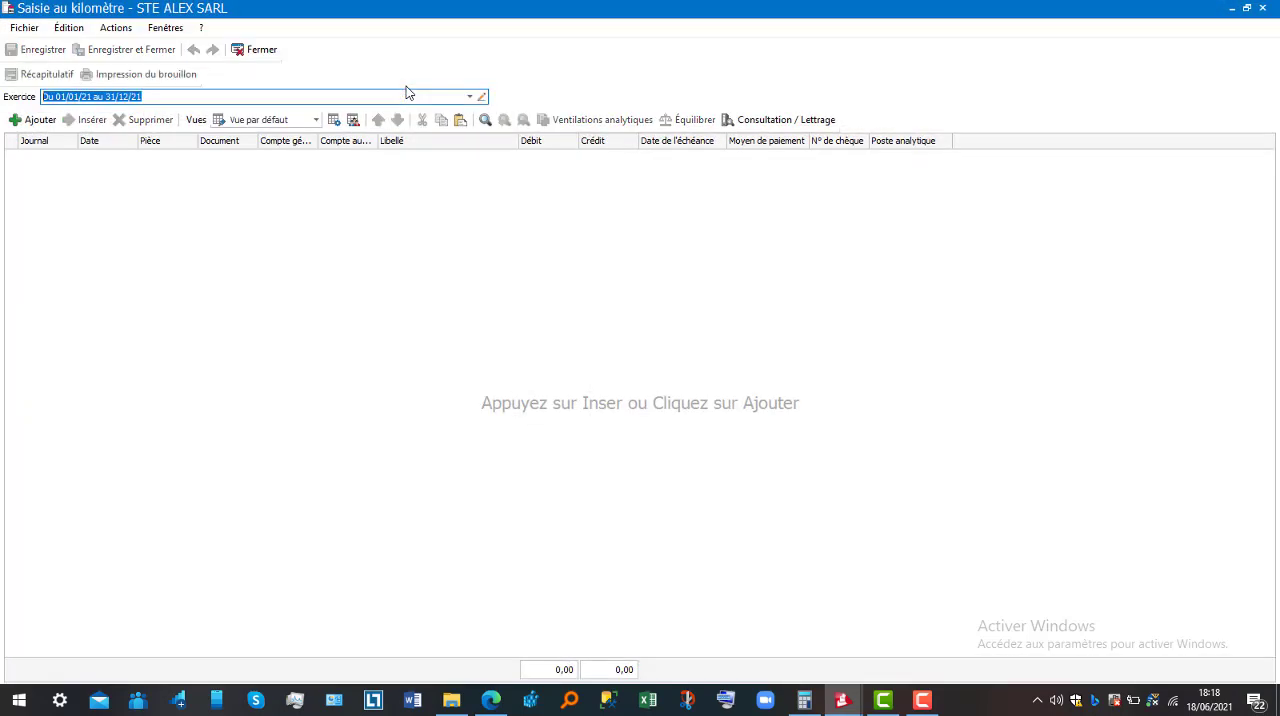
left_click(35, 123)
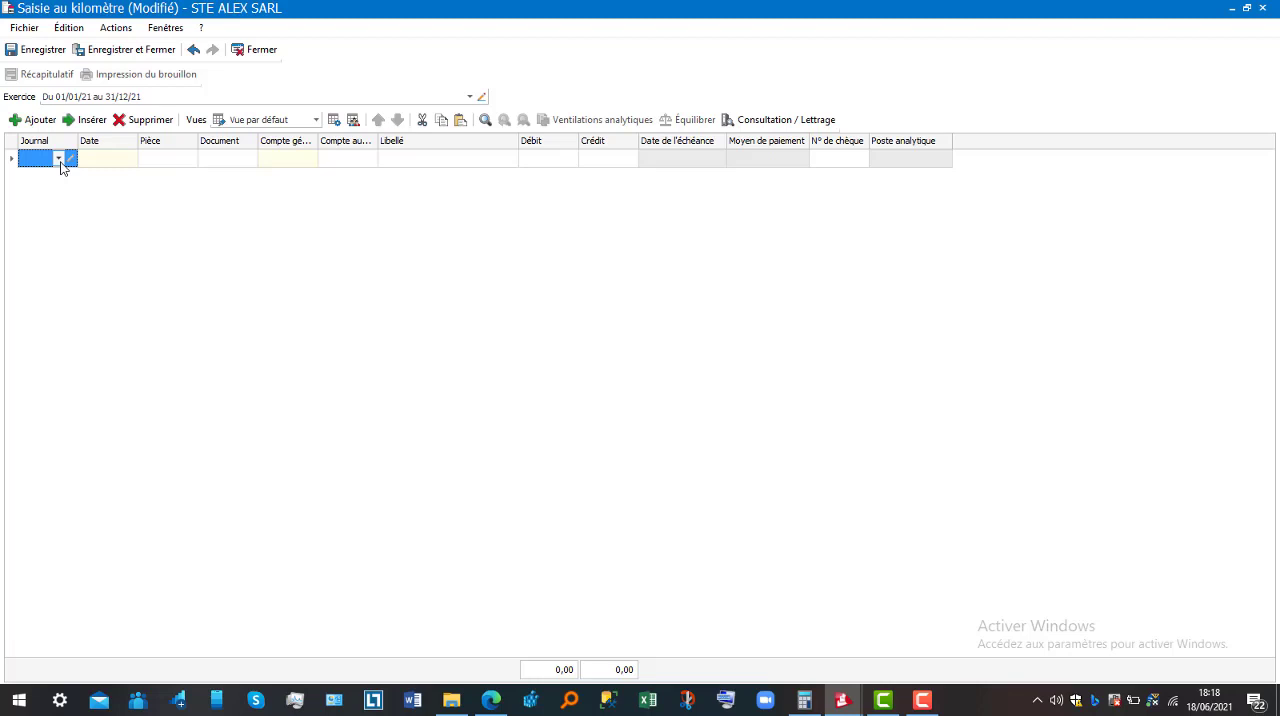
Set the new line's journal to OD (Opérations diverses) and its date to 10/06/2021
left_click(60, 160)
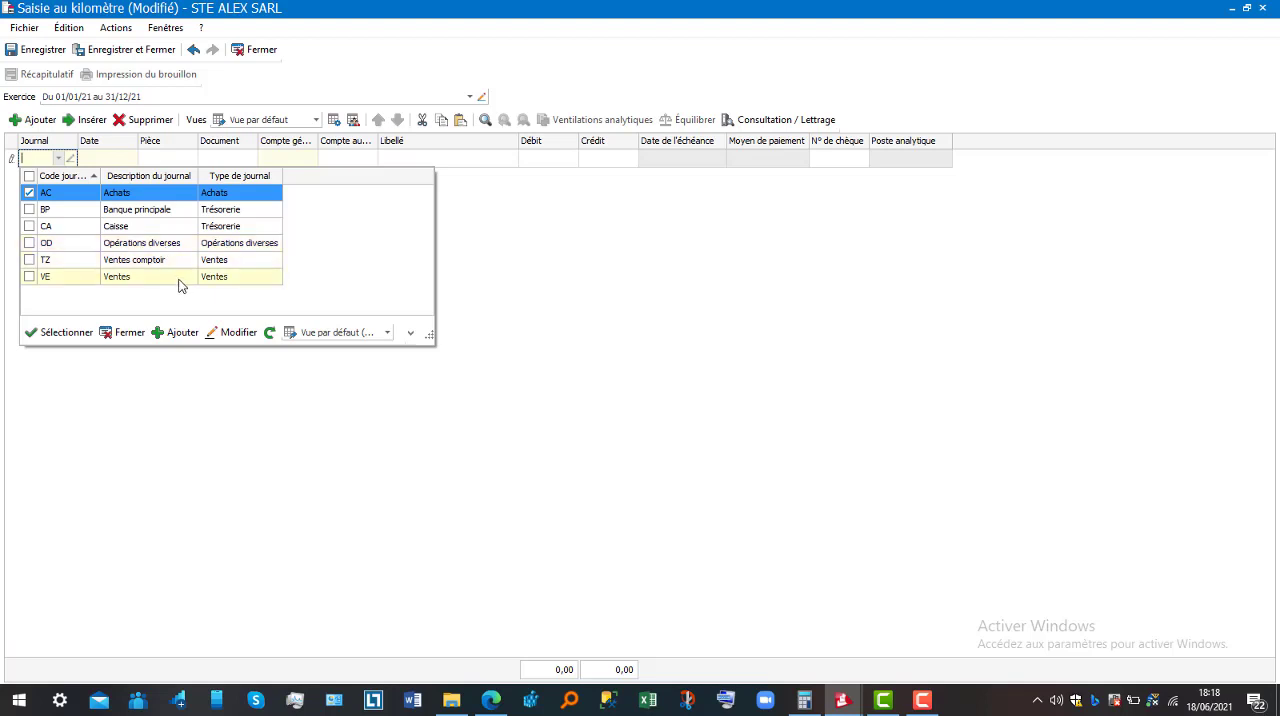
left_click(160, 245)
left_click(110, 160)
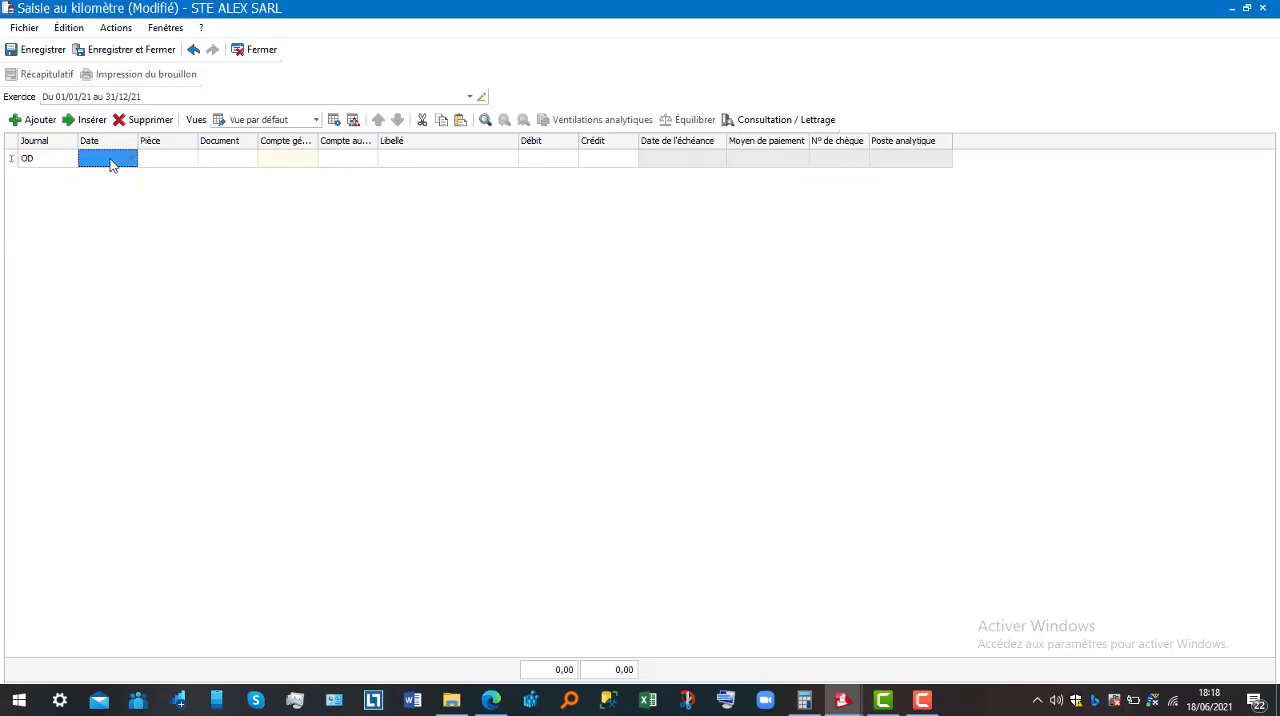
left_click(133, 160)
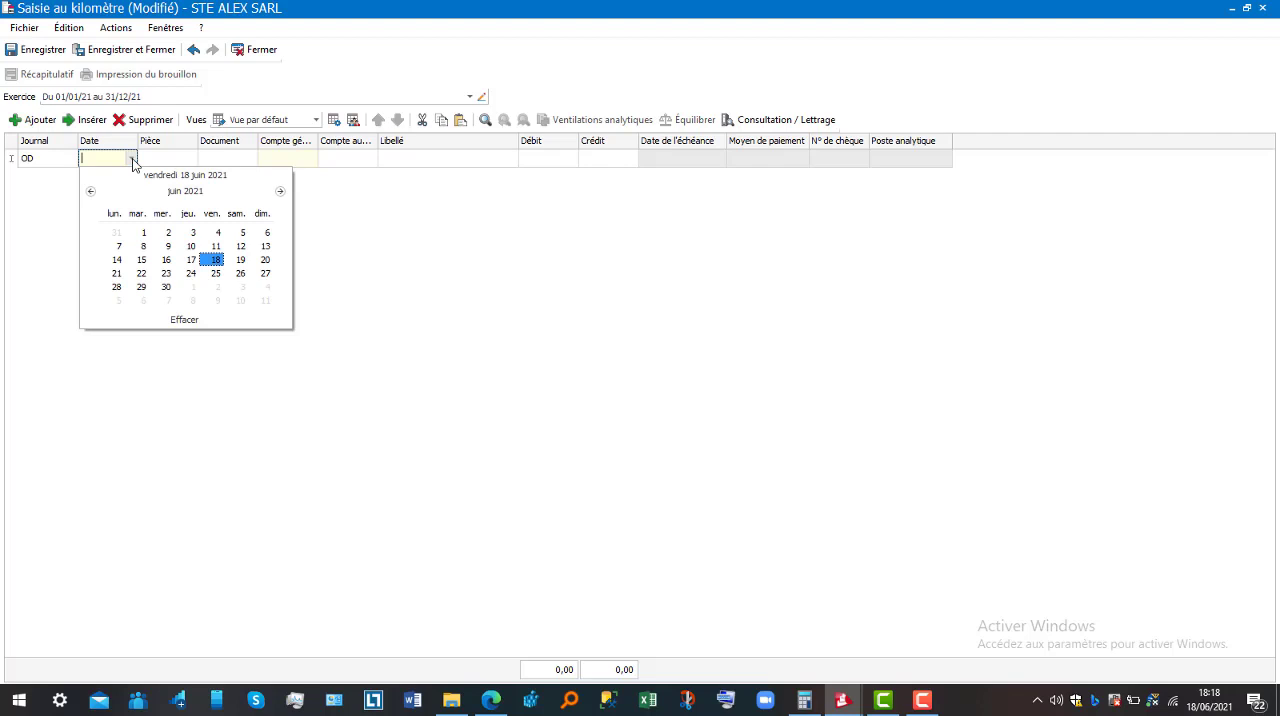
left_click(189, 247)
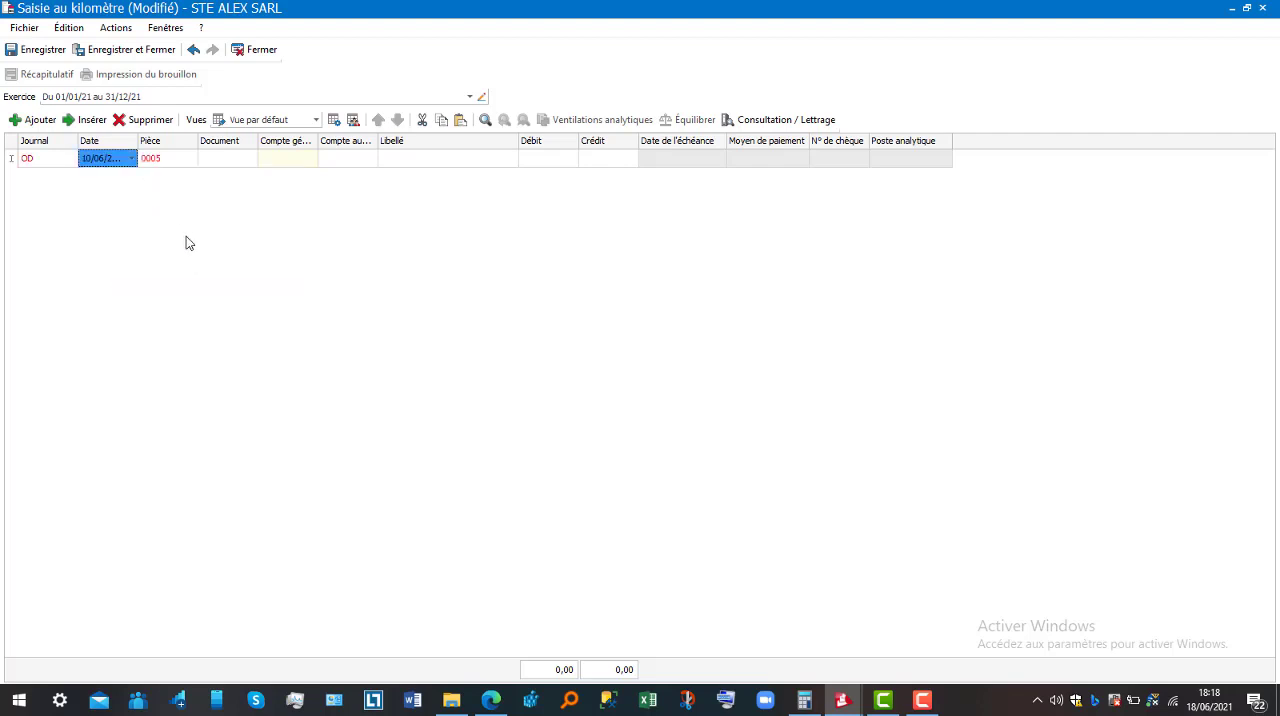
Set the OD line's document number to 29303
left_click(221, 164)
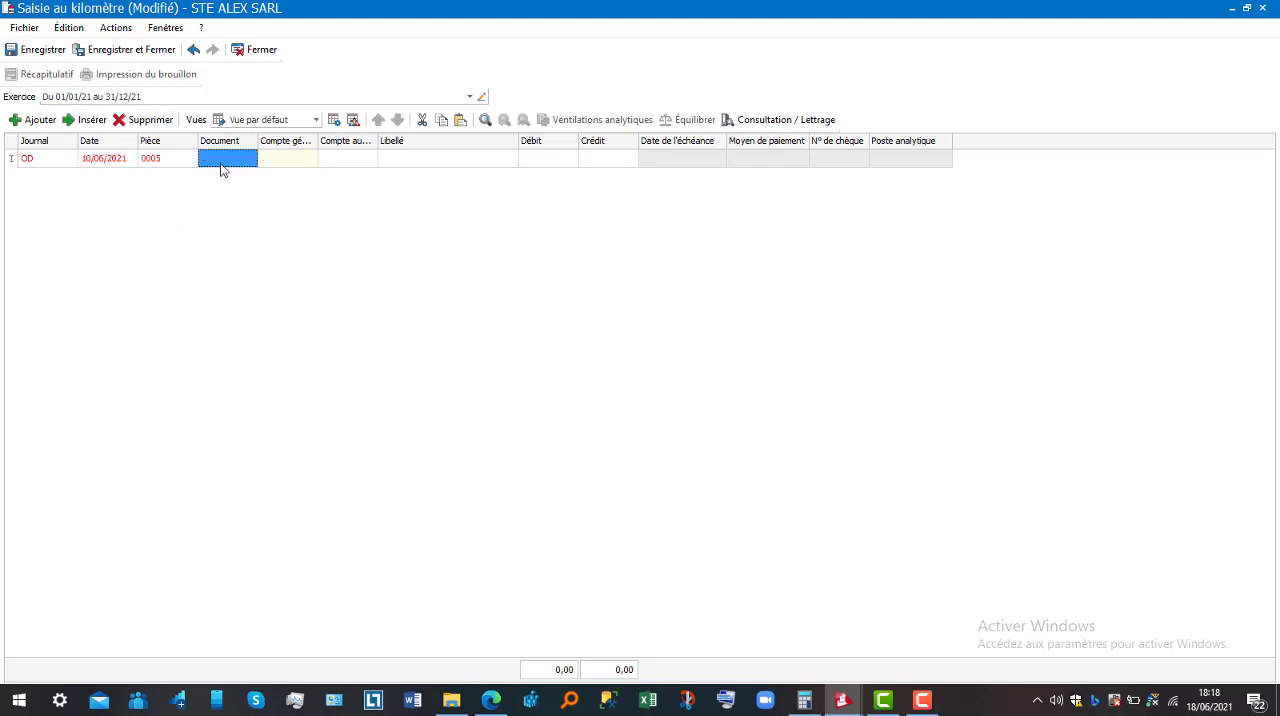
left_click(221, 165)
type("29303")
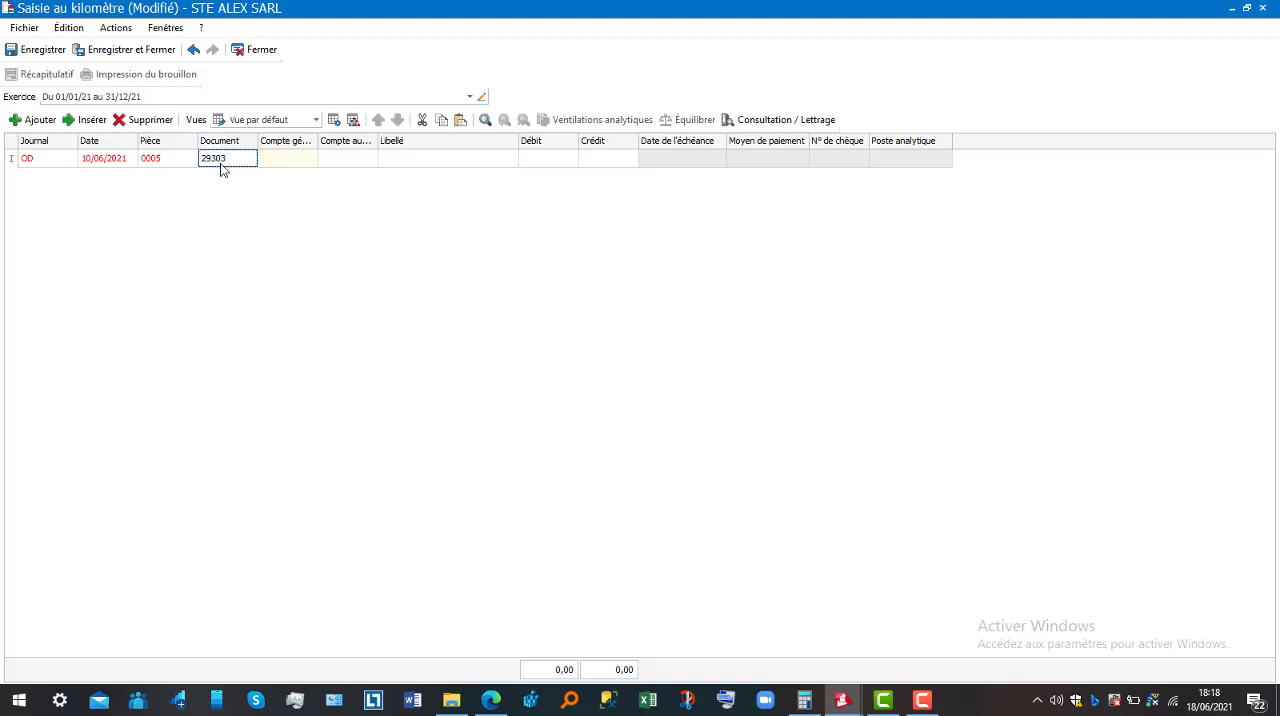
key("Tab")
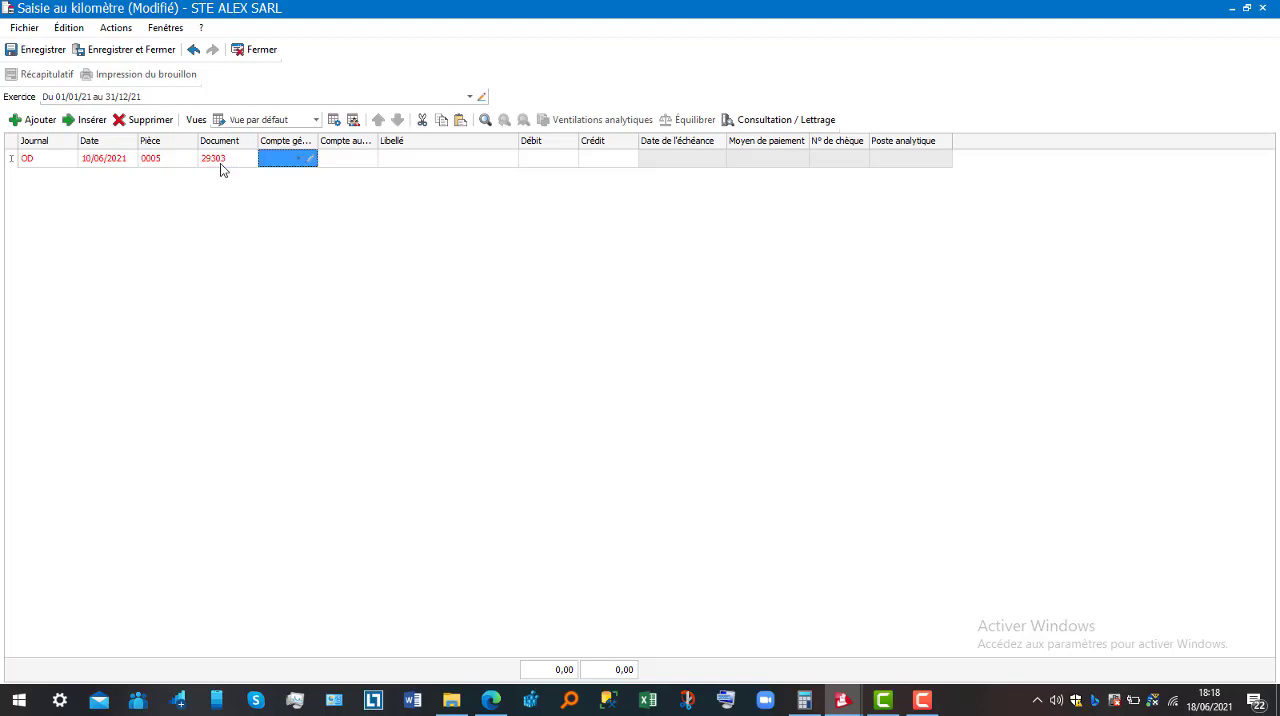
Set the OD line's general account to expense account 6226 (Honoraires)
left_click(297, 160)
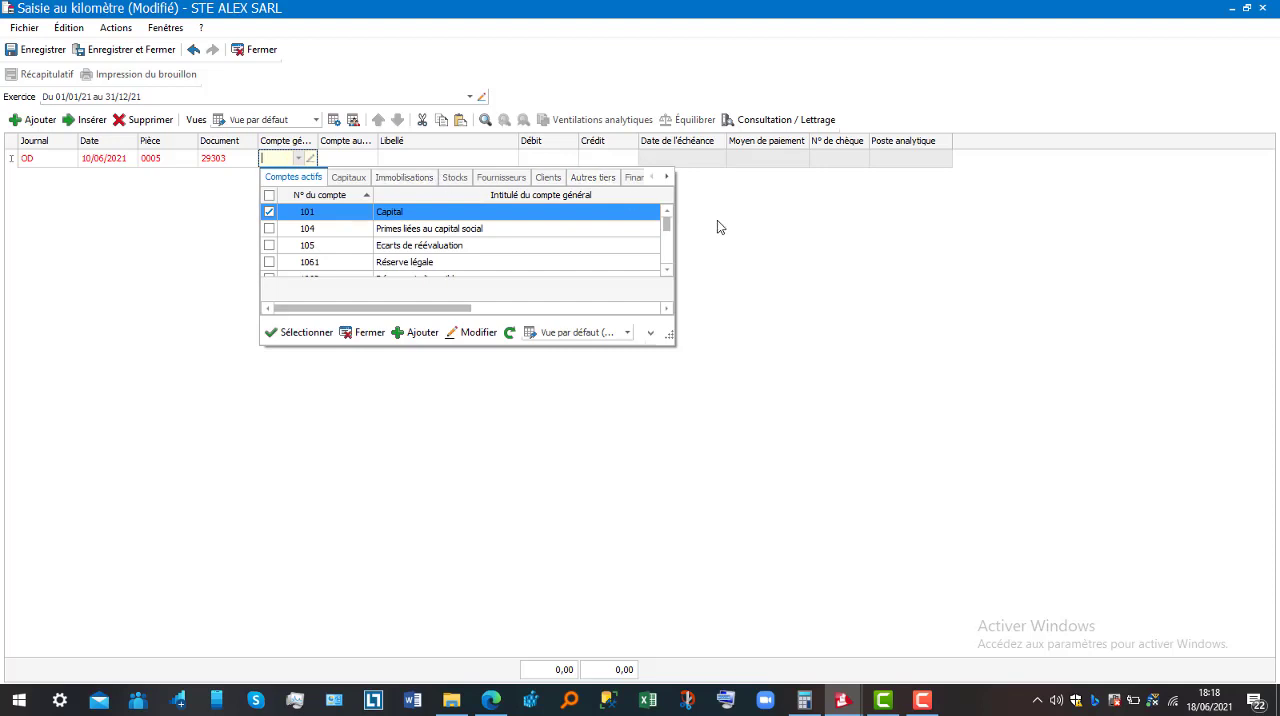
left_click_drag(666, 309, 668, 314)
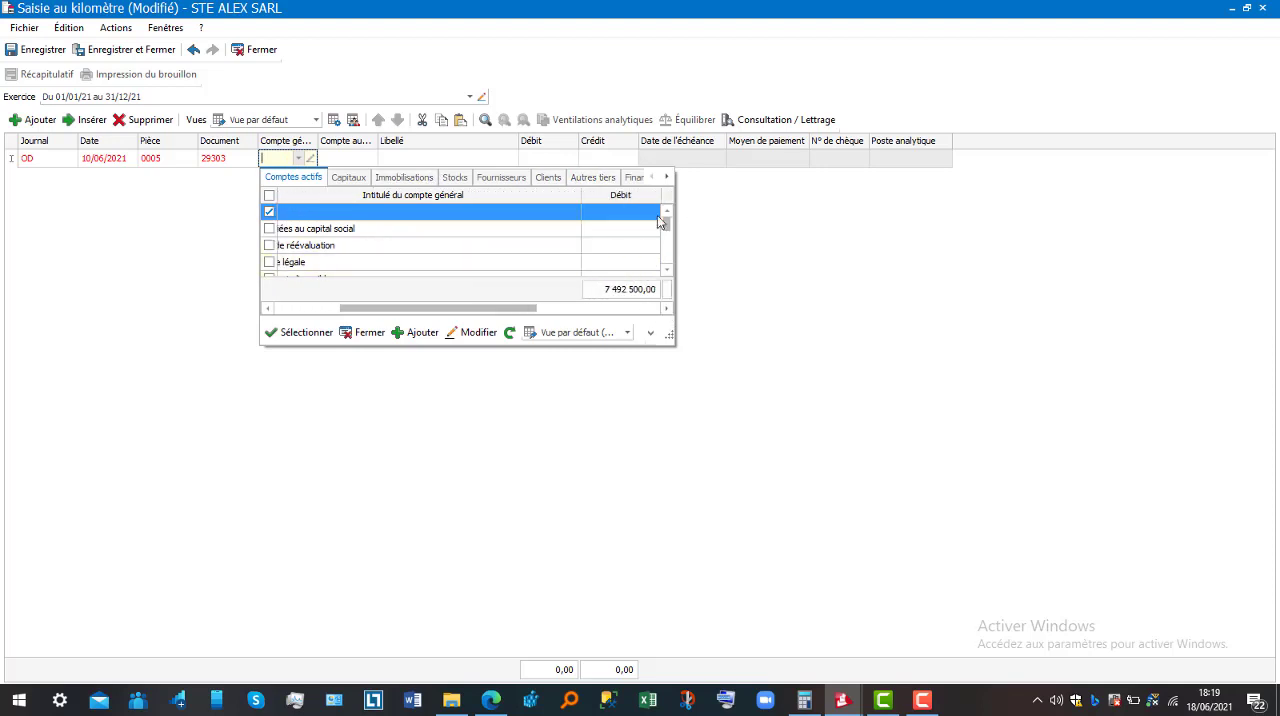
left_click(668, 177)
left_click(668, 177)
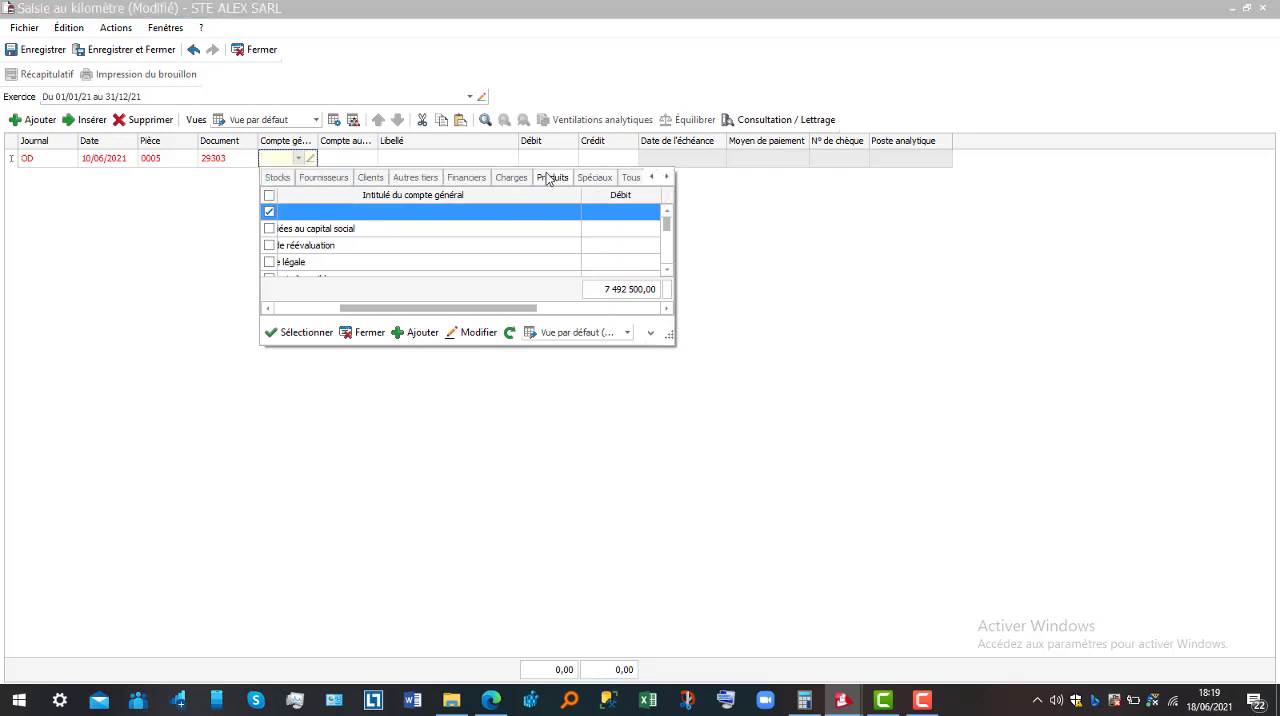
left_click(512, 178)
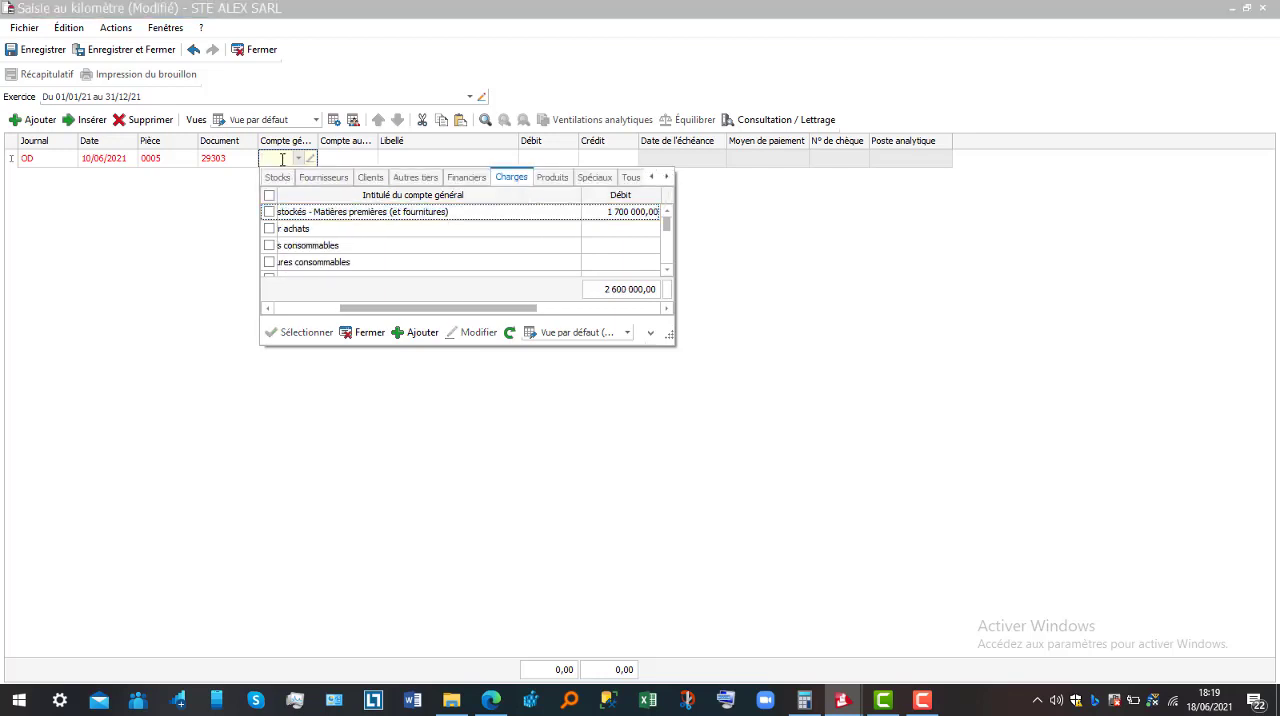
left_click_drag(404, 310, 240, 320)
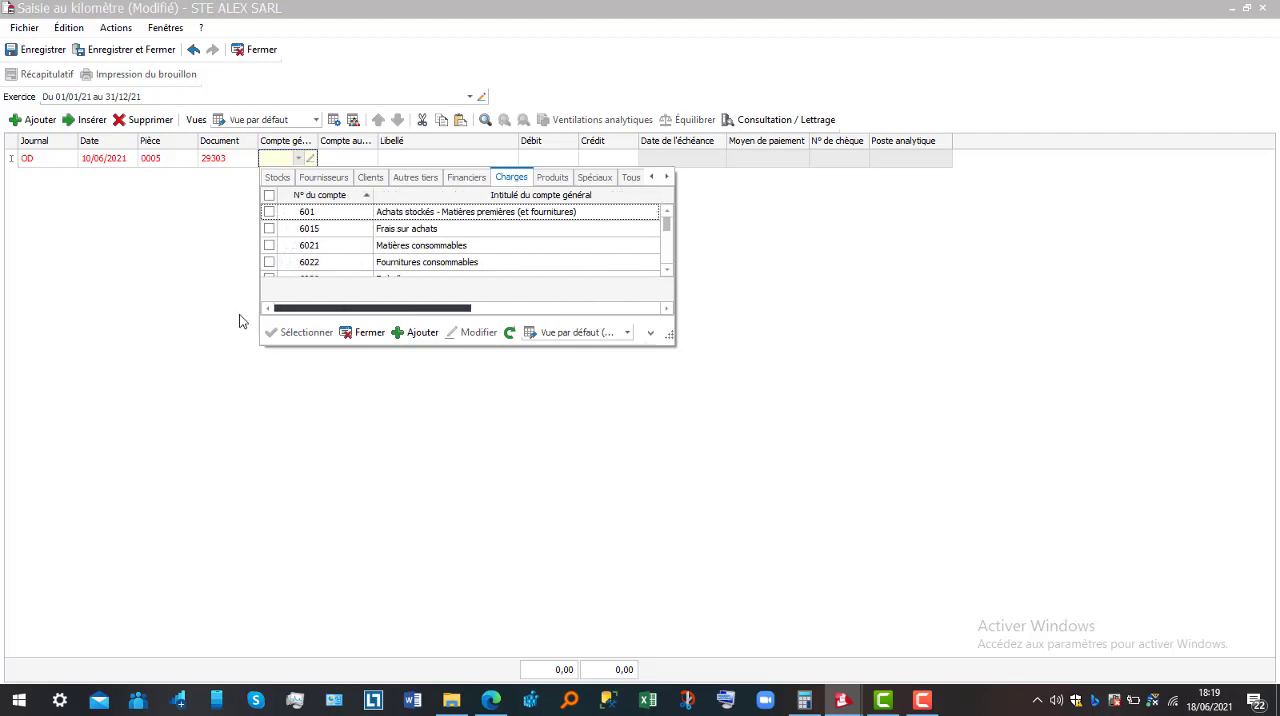
scroll(663, 249, "down", 5)
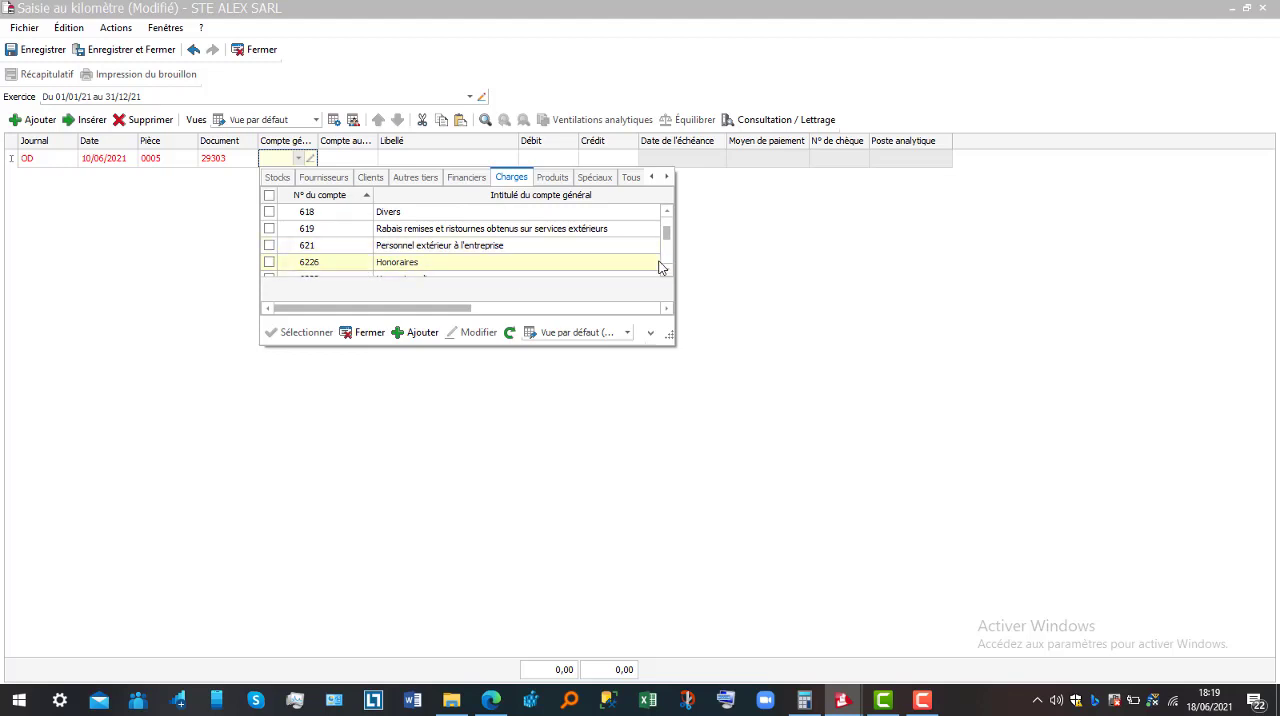
left_click(668, 270)
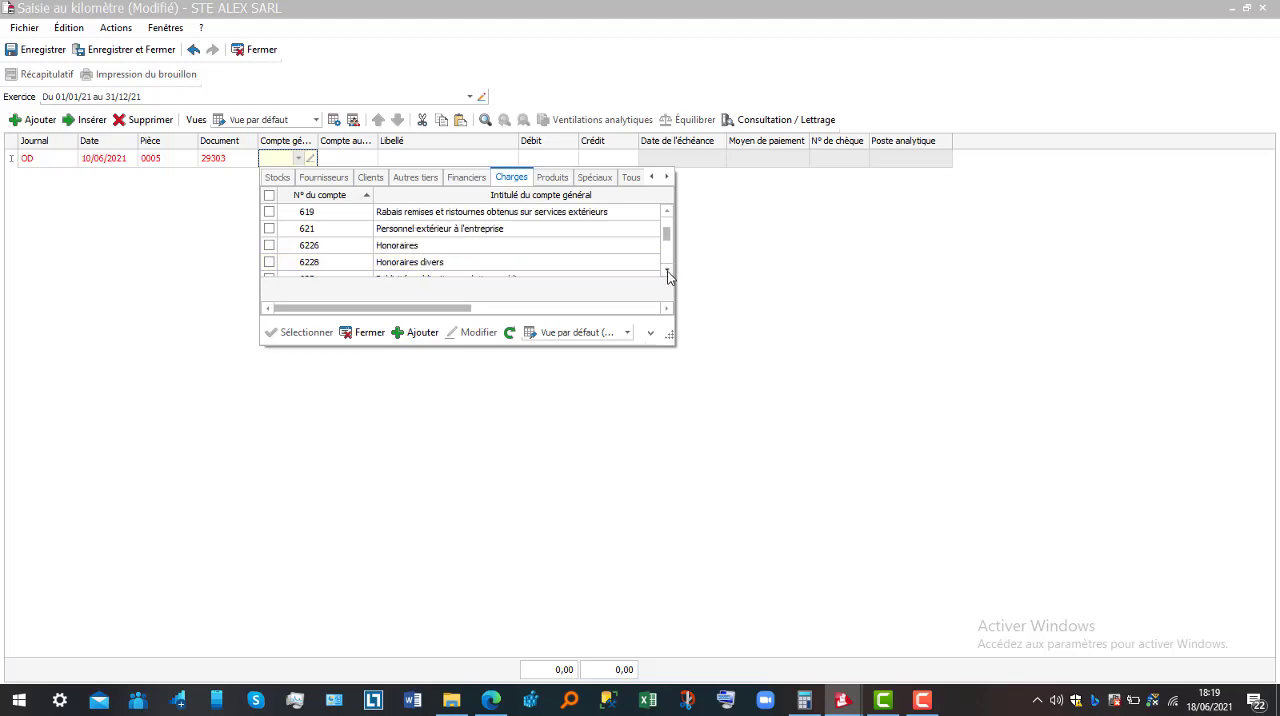
double_click(483, 245)
key("Return")
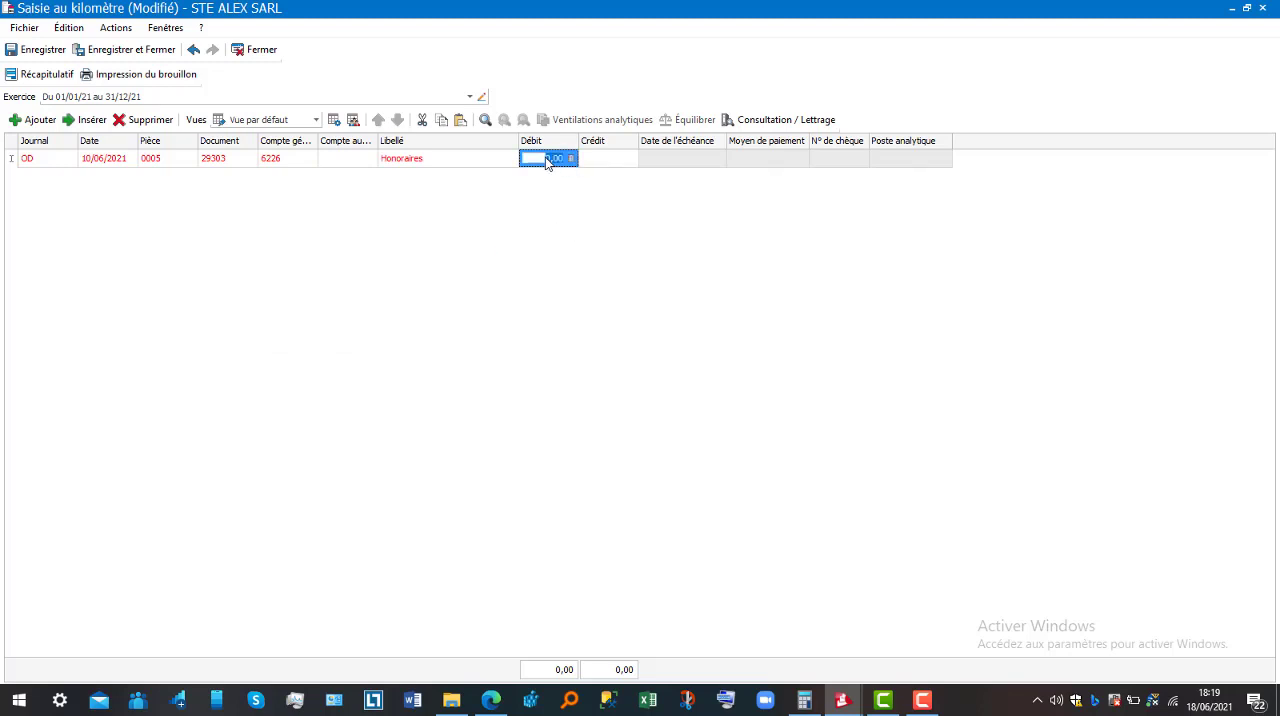
Enter a debit of 250 000 on the 6226 Honoraires line
type("2000")
key("BackSpace")
key("BackSpace")
key("BackSpace")
type("50000")
key("Return")
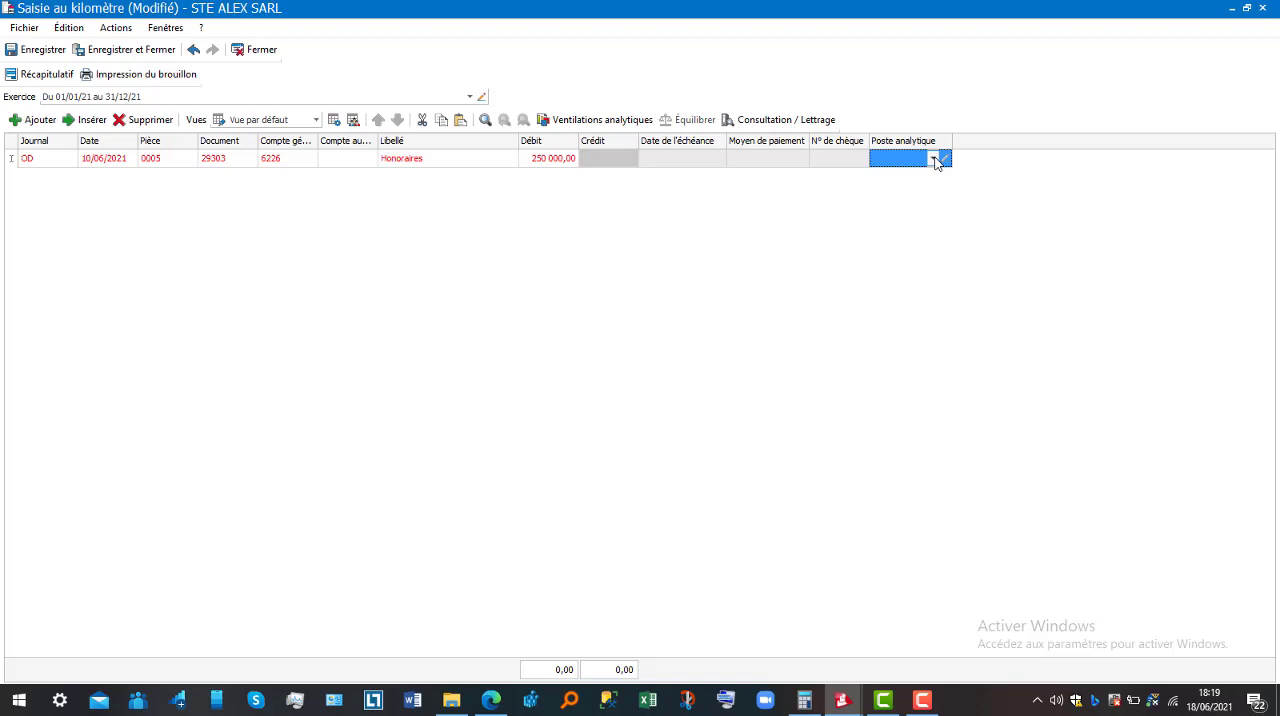
Assign the ADM (Administration) analytical item to the 6226 line
left_click(935, 160)
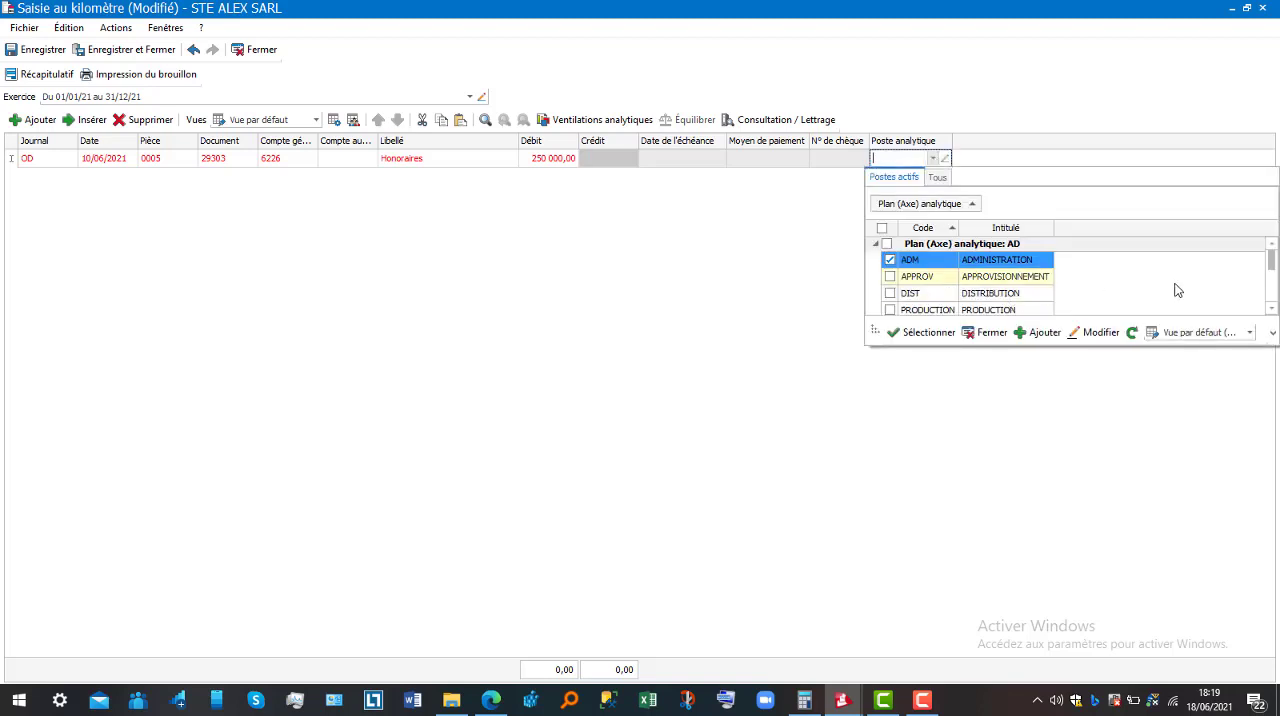
left_click(1272, 310)
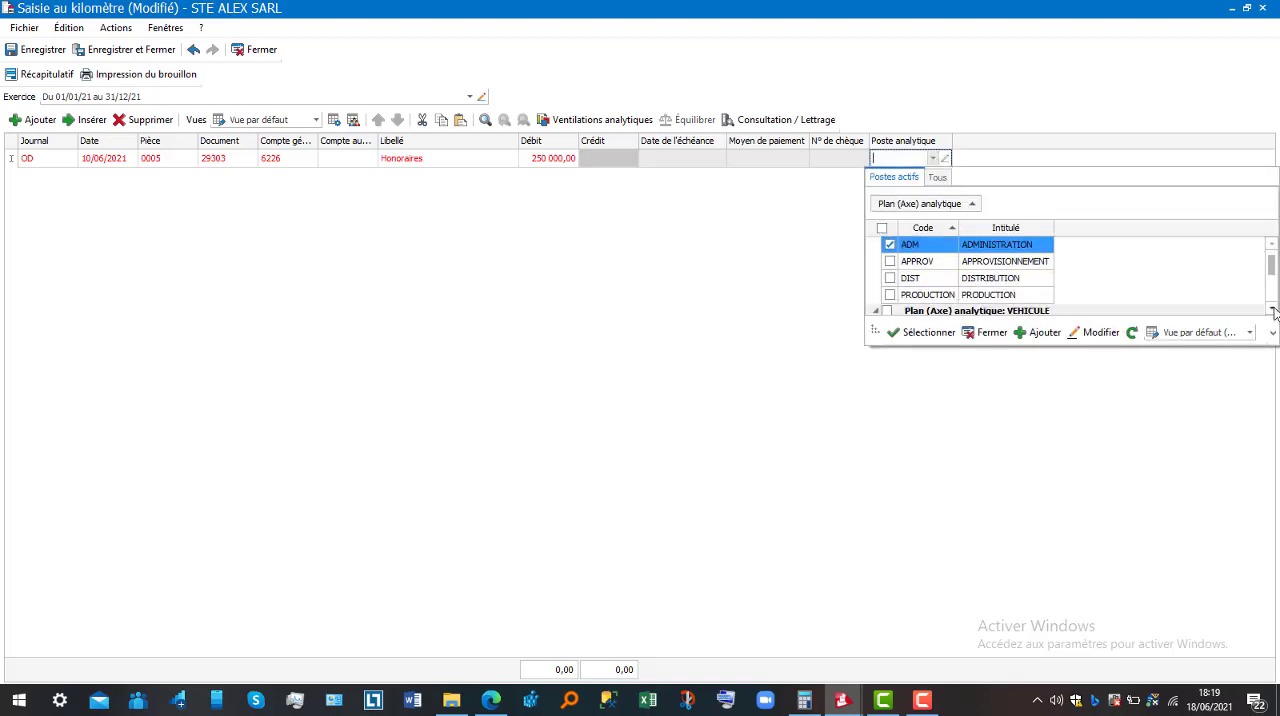
left_click(1272, 310)
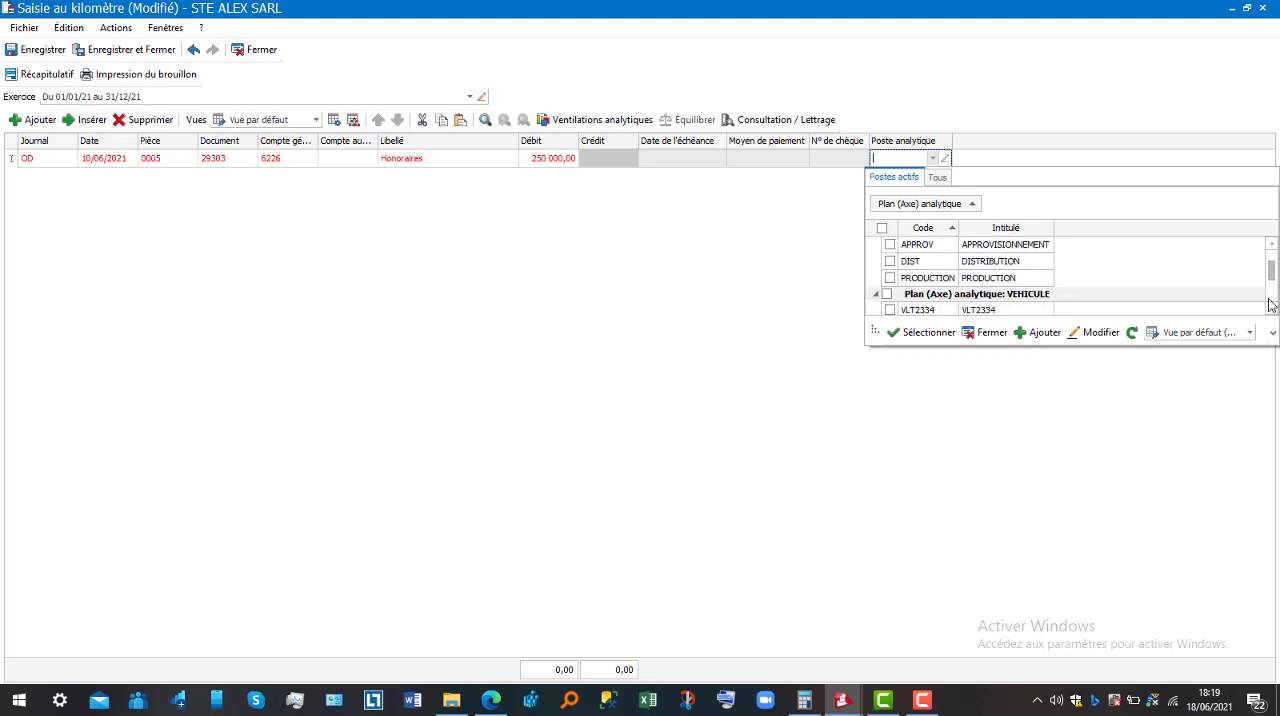
left_click(1271, 245)
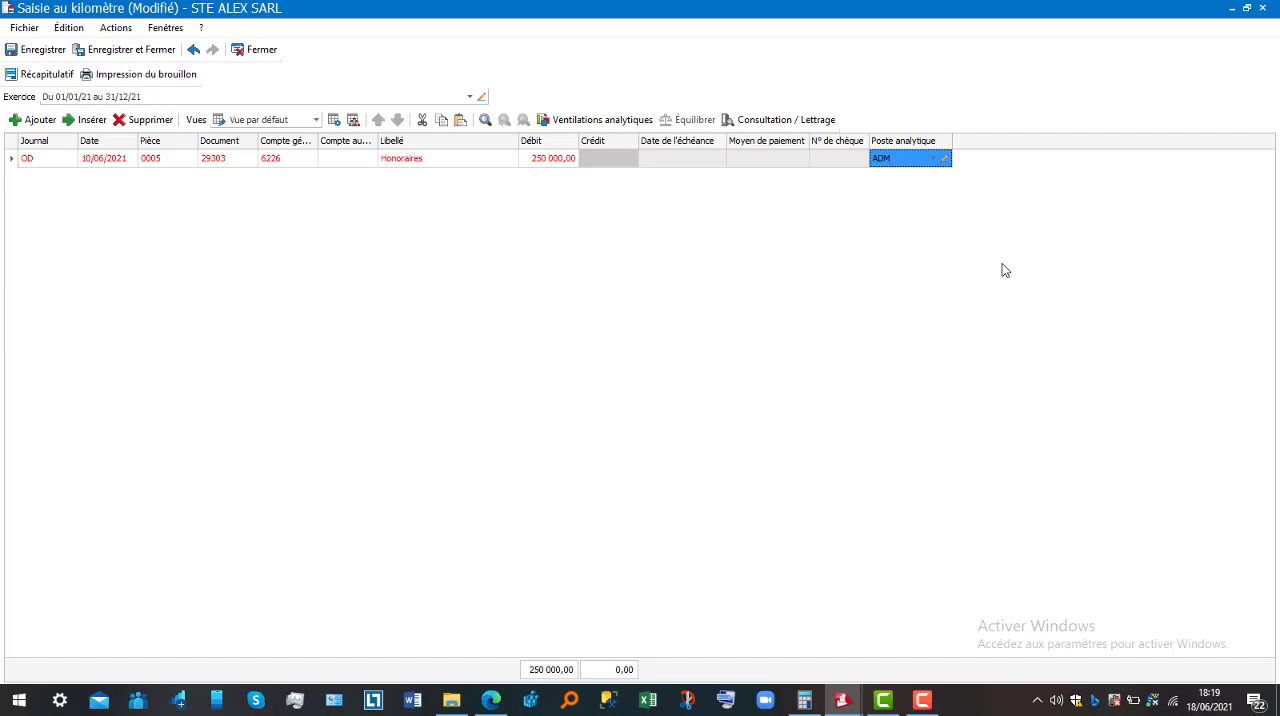
Add a second line to the OD entry and set its general account to 401
key("Return")
key("Return")
key("Return")
key("Return")
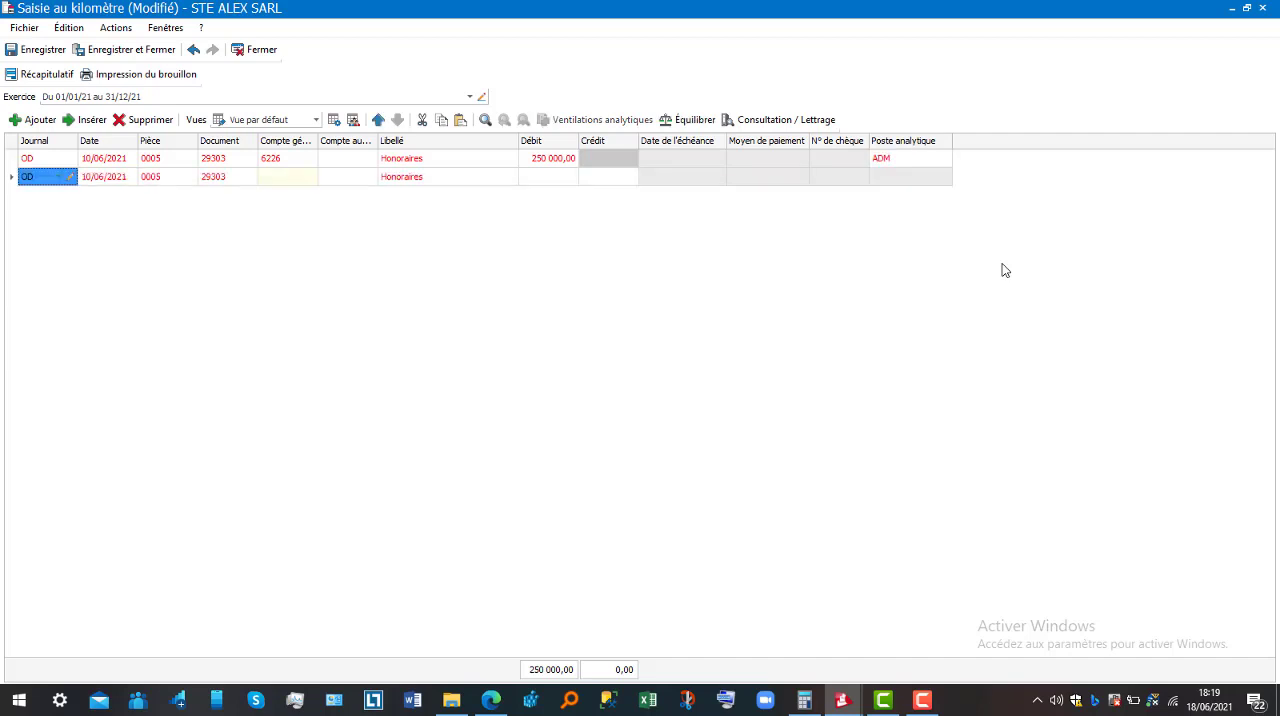
key("Return")
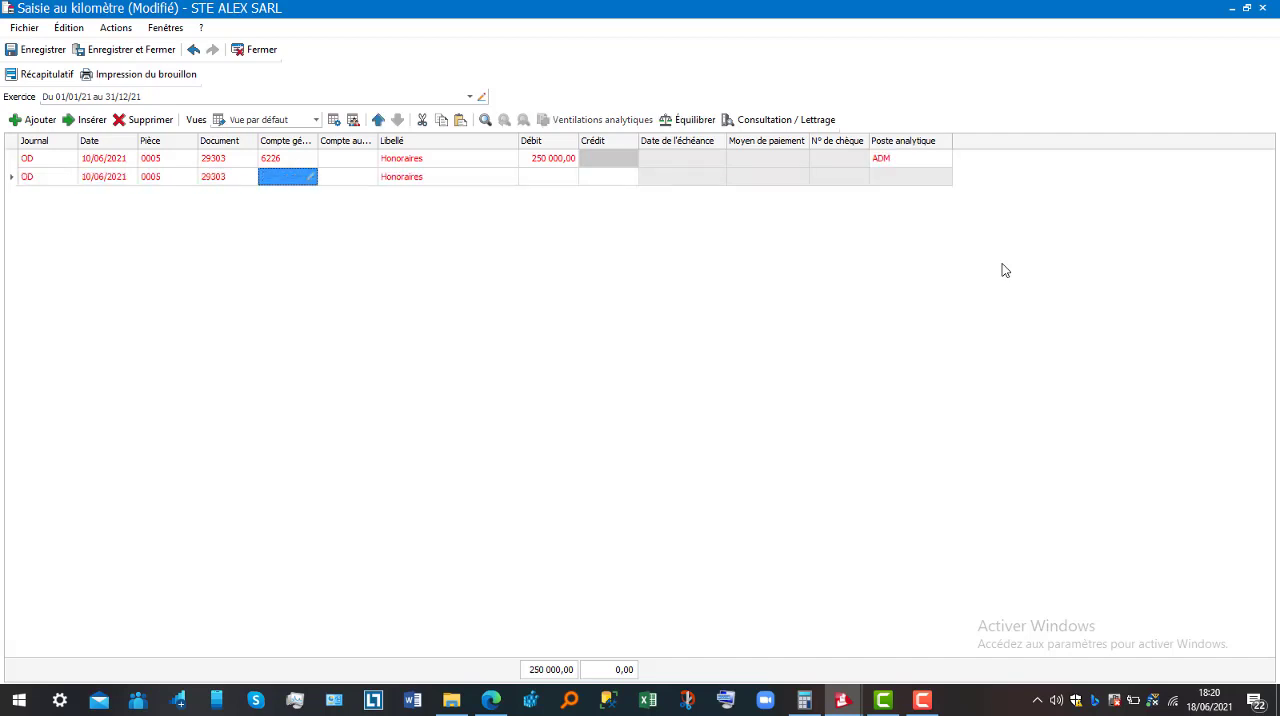
type("4")
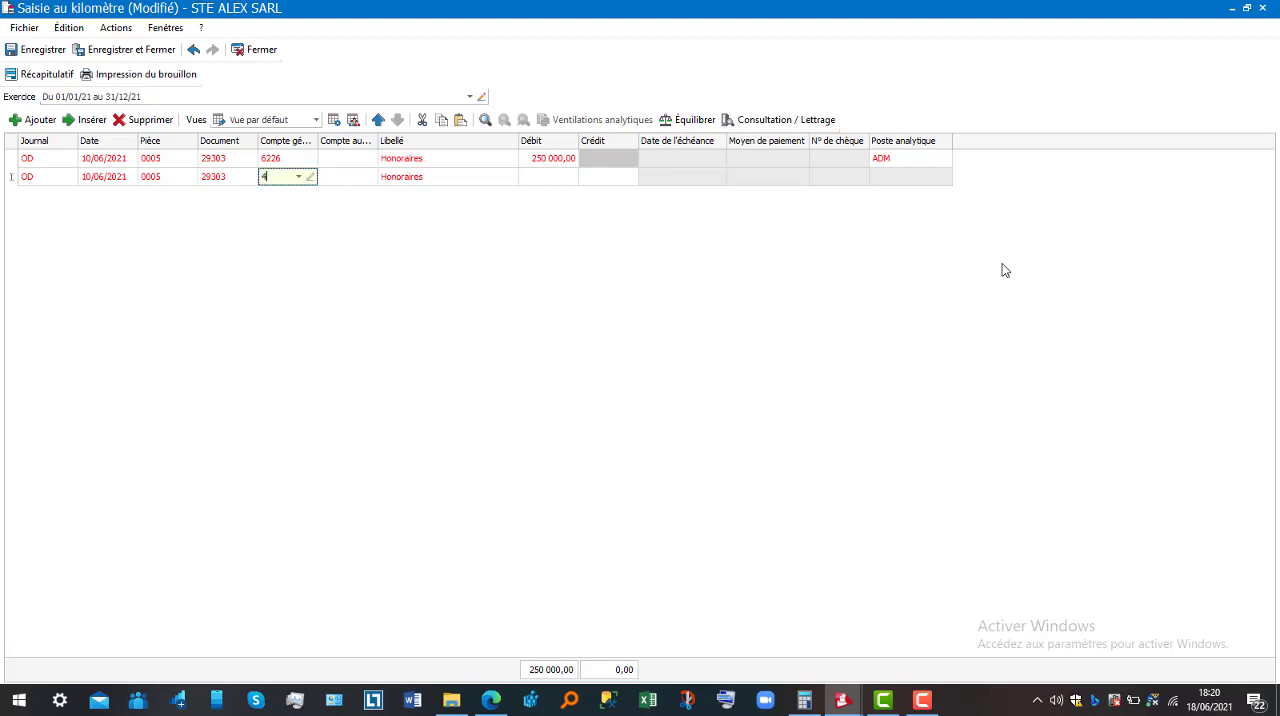
type("01")
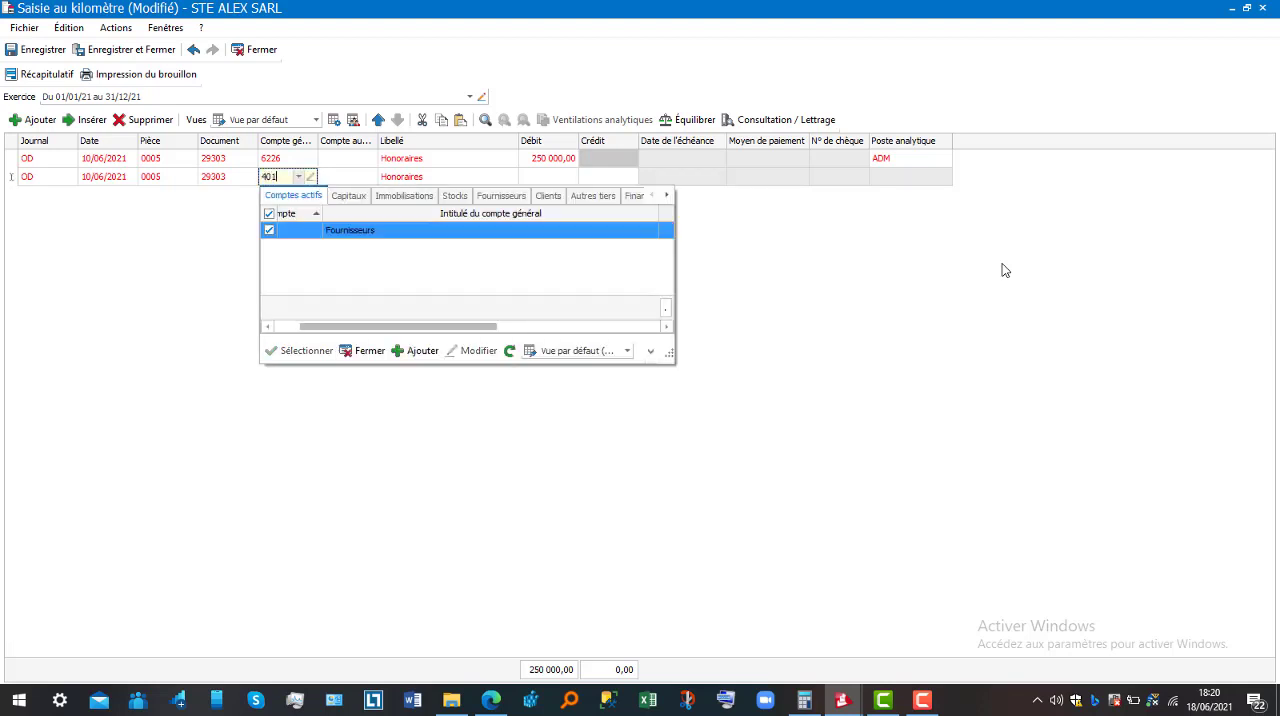
key("Return")
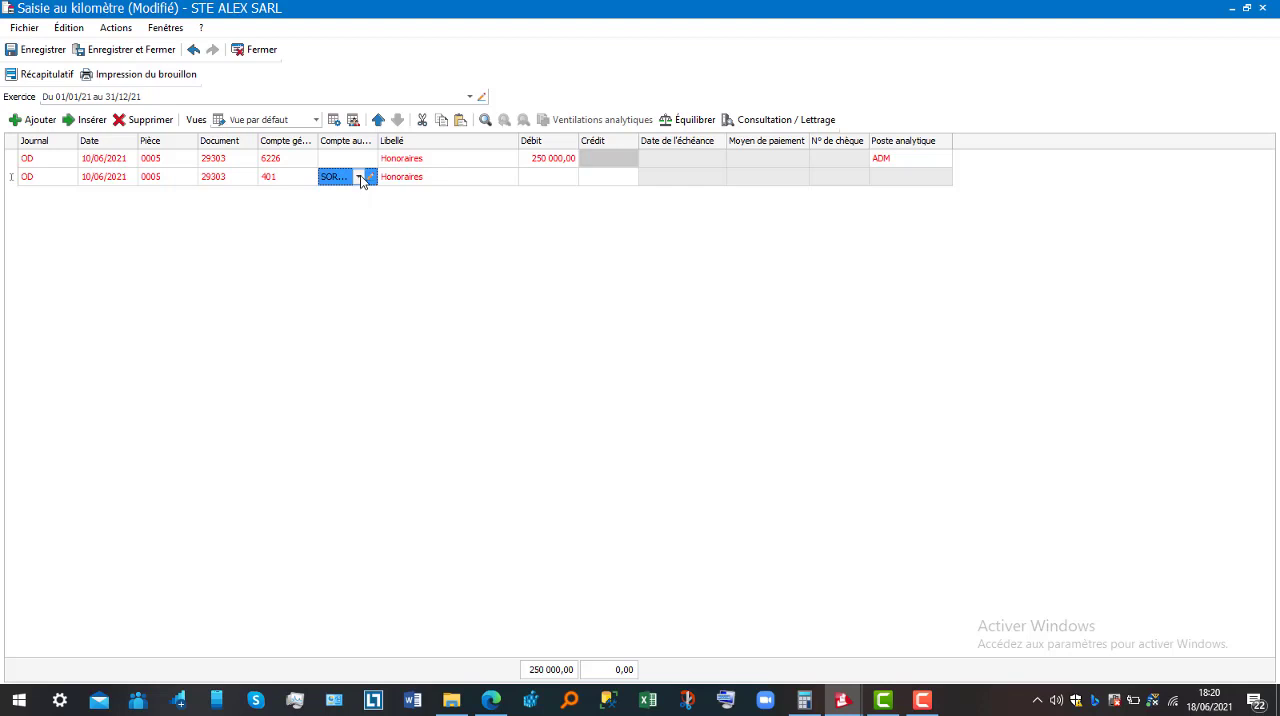
Select SOREPCO as the 401 line's auxiliary account and enter a credit of 250 000
left_click(359, 177)
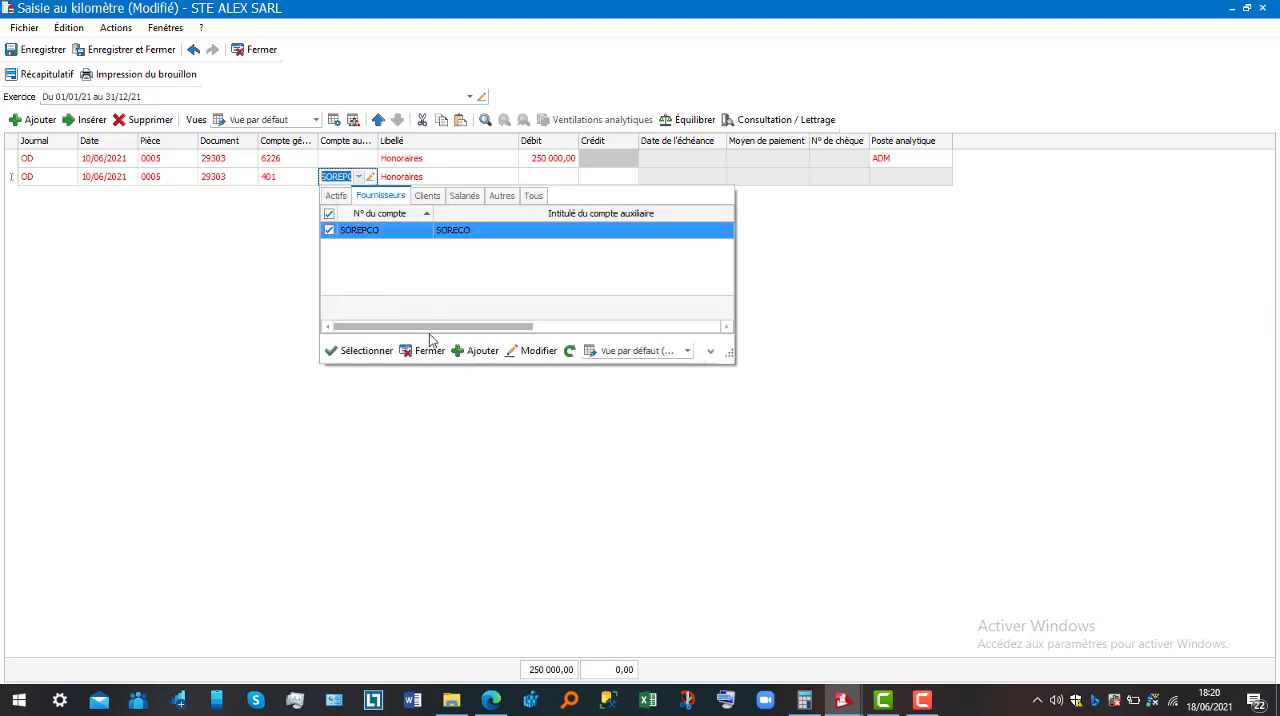
double_click(374, 239)
key("Tab")
key("Tab")
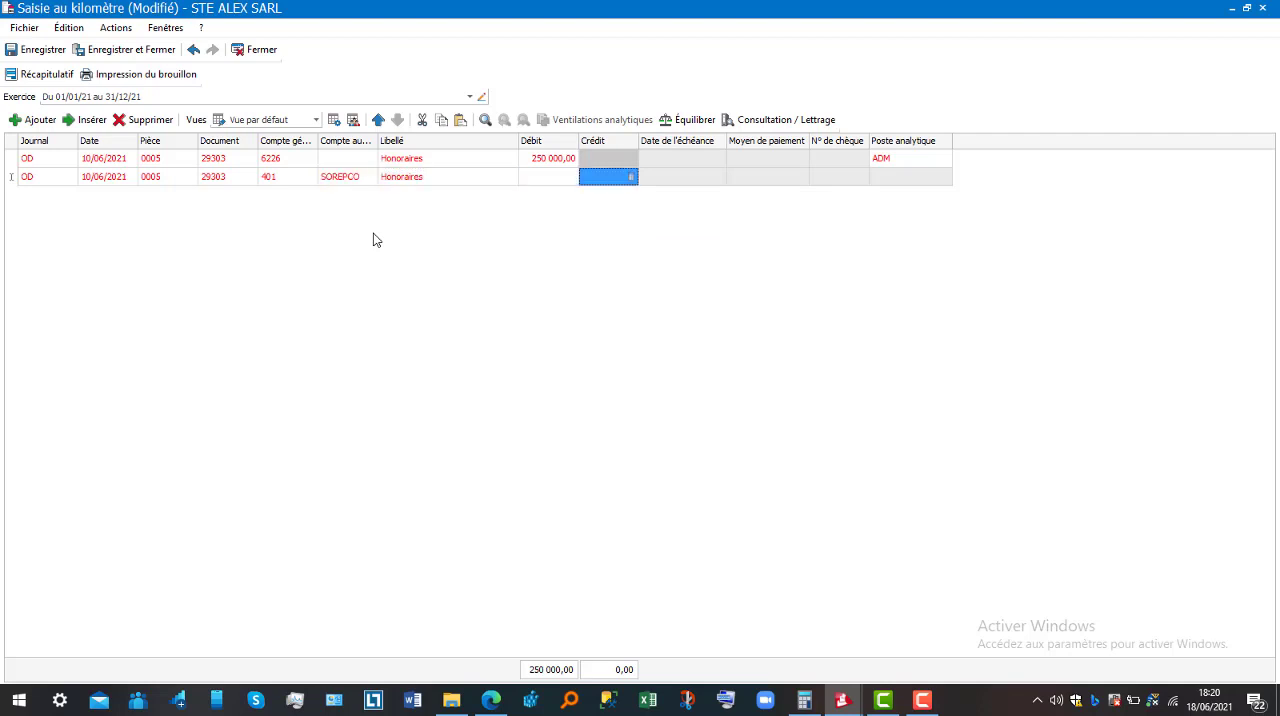
type("250000")
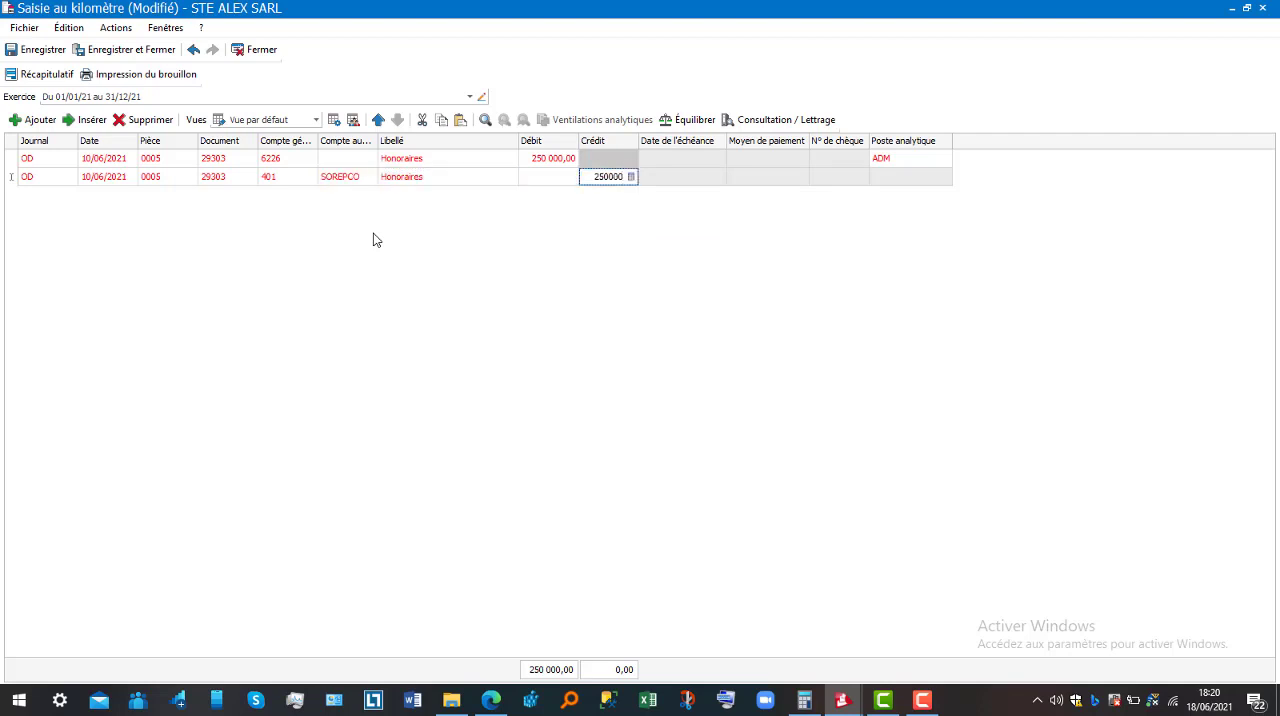
key("Tab")
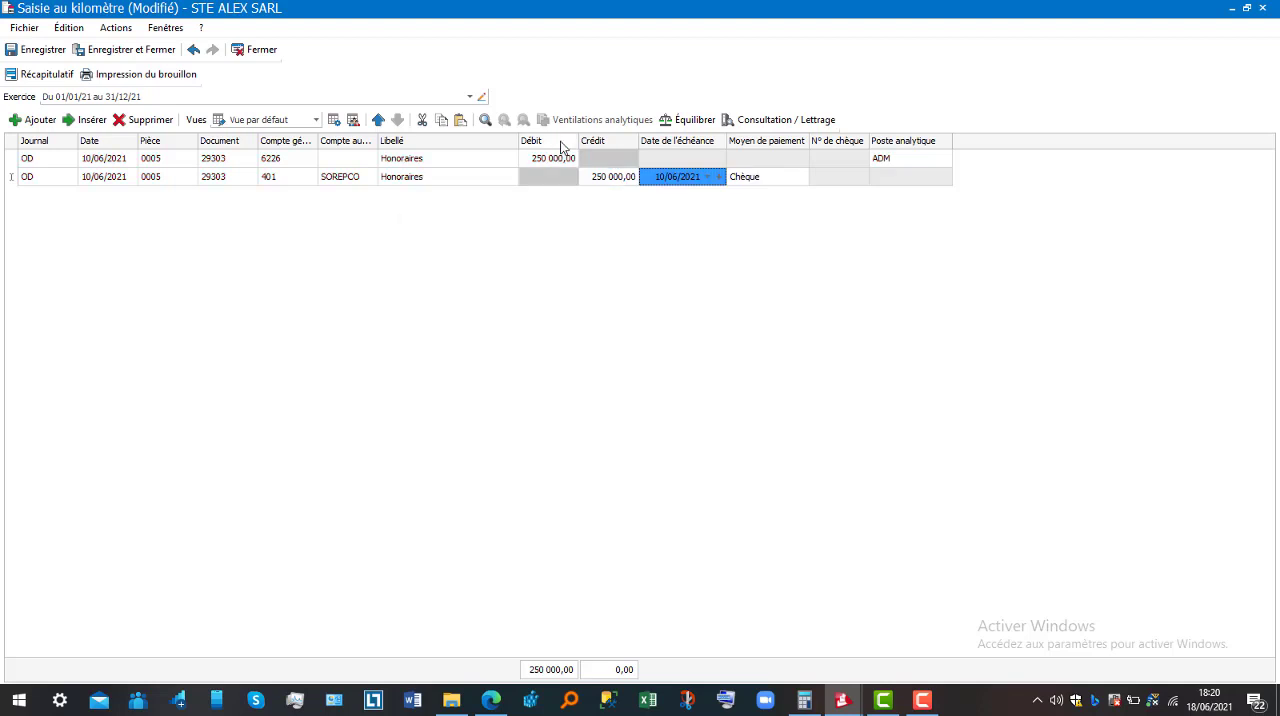
Set the due date of the 401 line to 05/07/2021
left_click(707, 177)
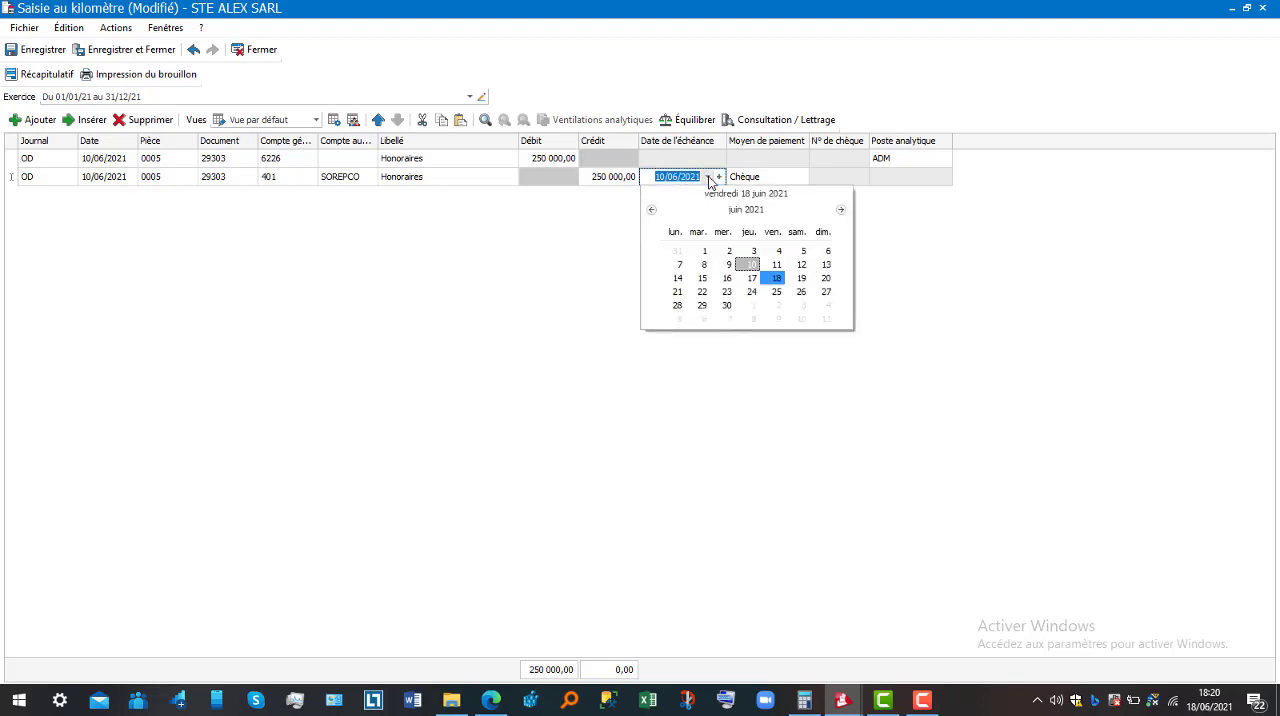
left_click(841, 209)
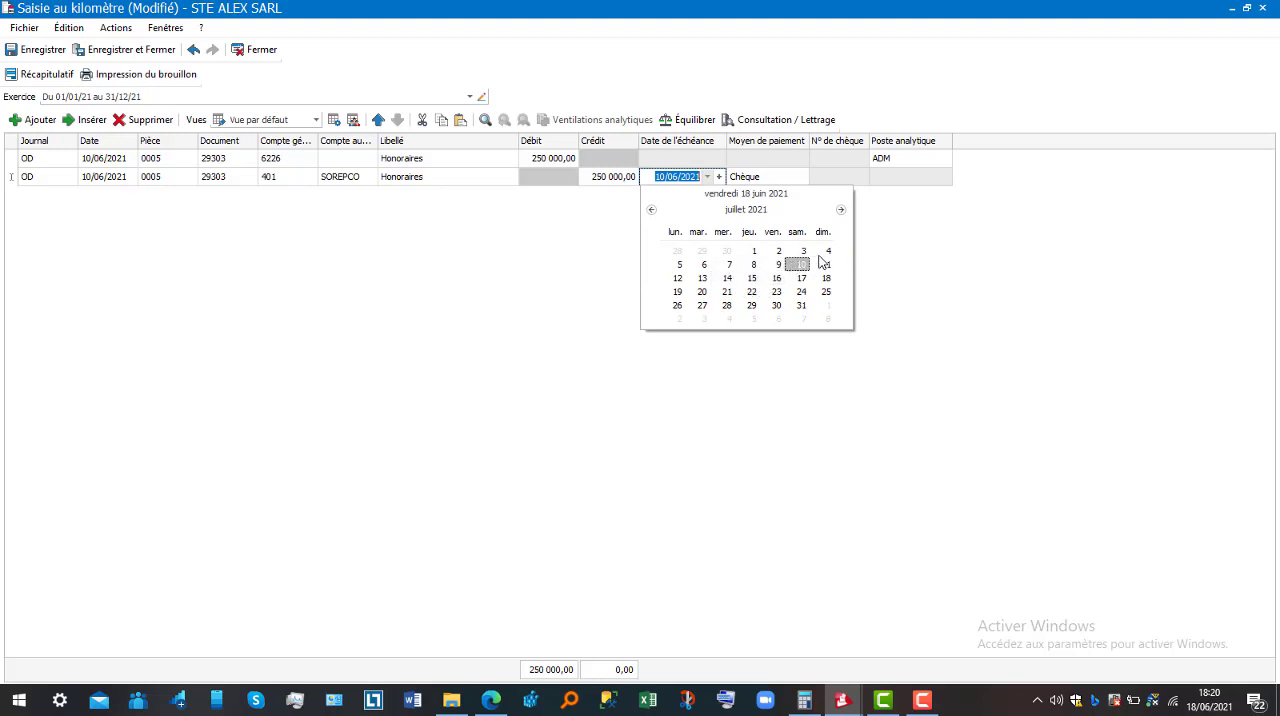
left_click(677, 265)
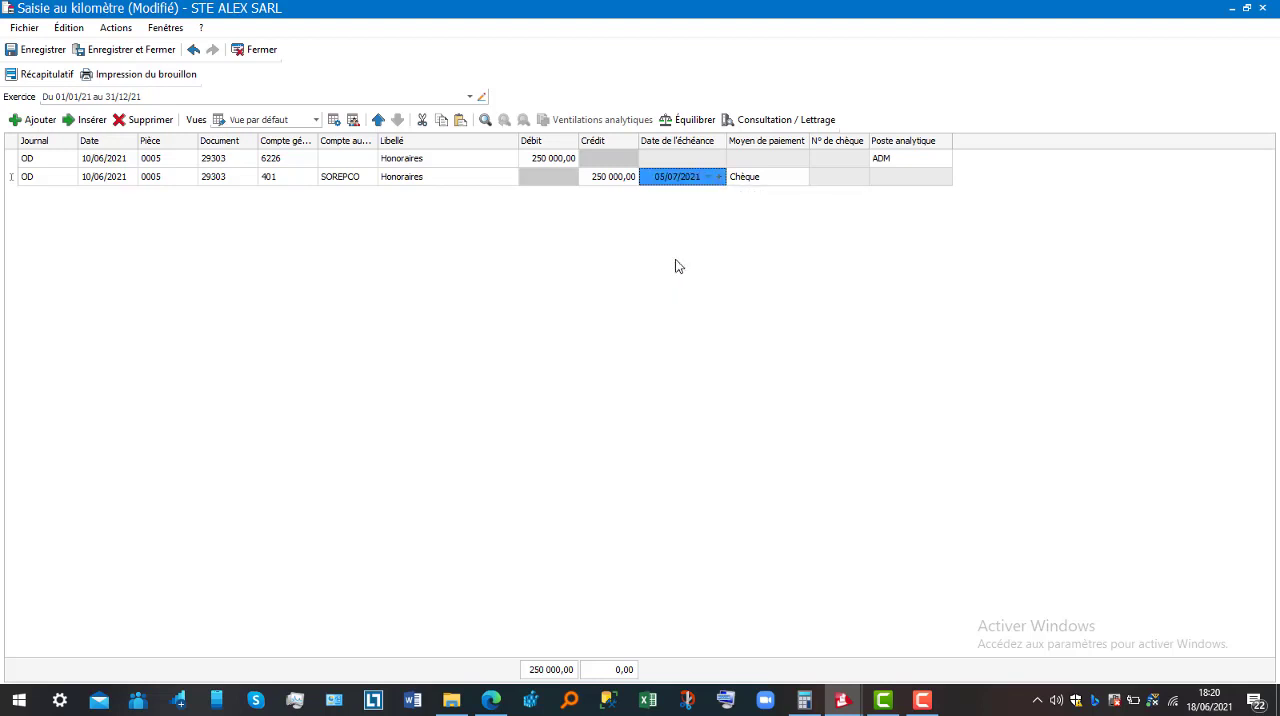
Set the 401 line's payment method to Espèces, then save and close the continuous entry
left_click(796, 177)
left_click(789, 177)
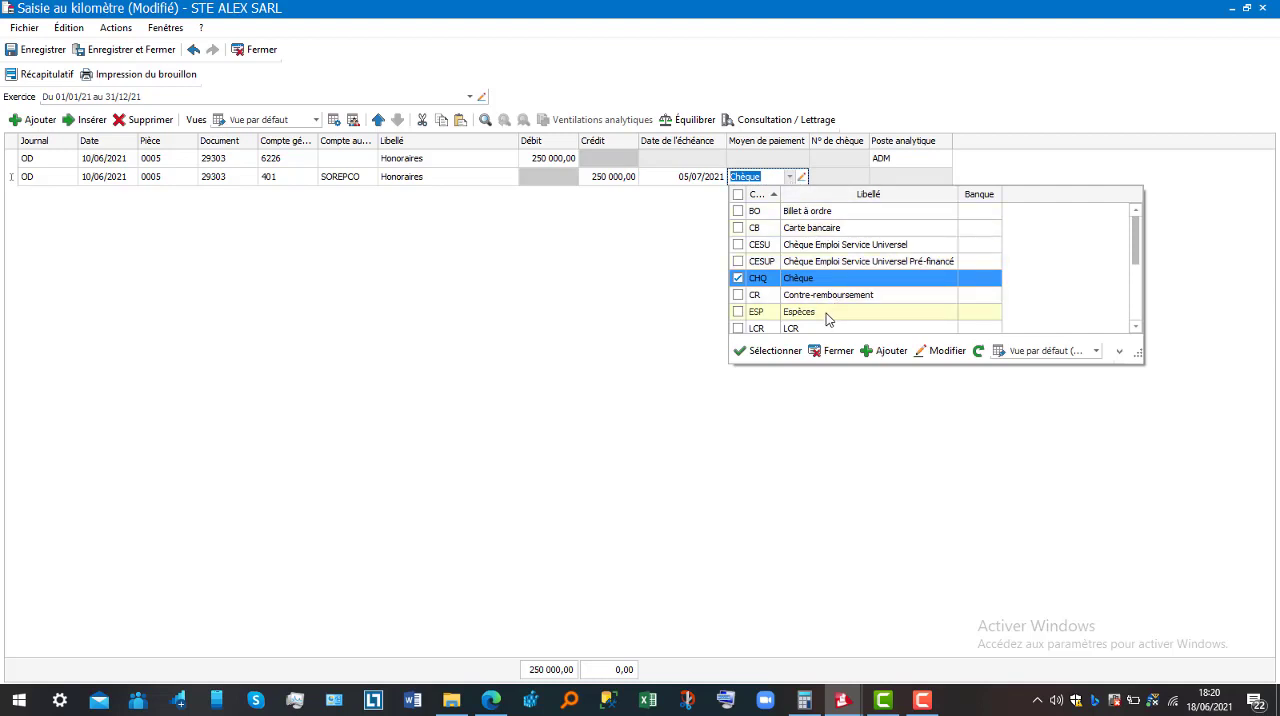
left_click(827, 313)
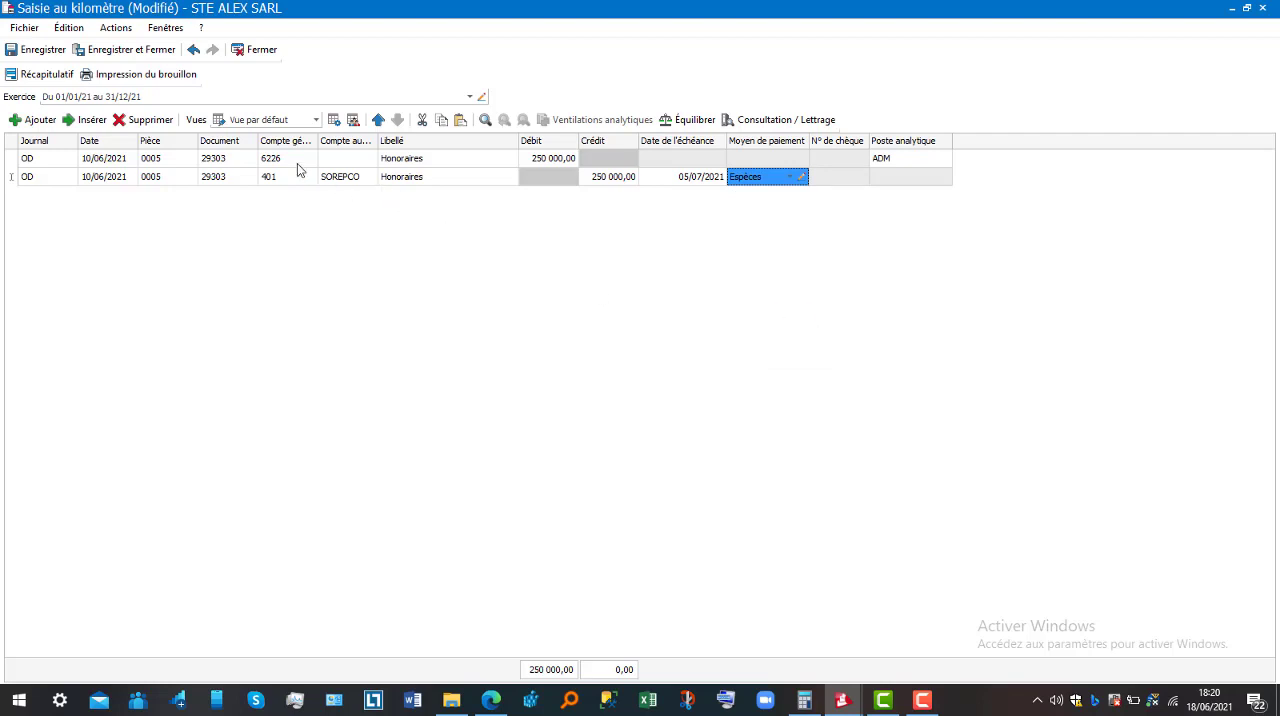
left_click(140, 51)
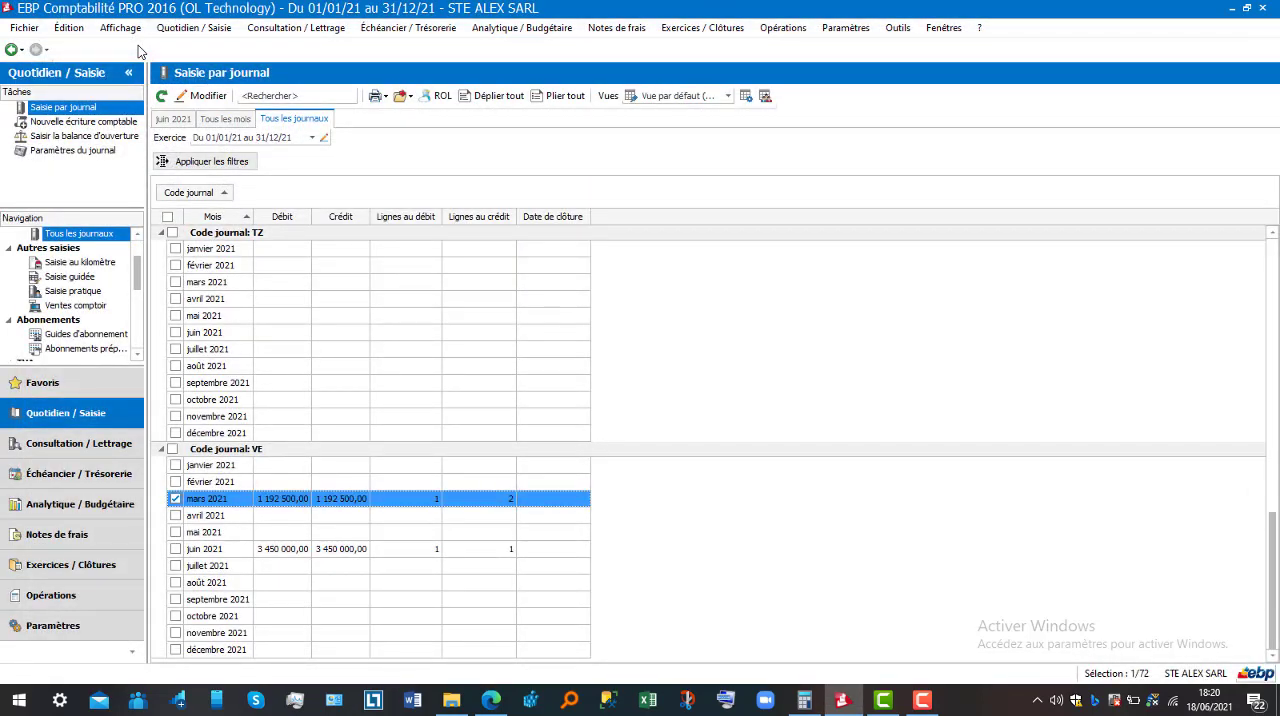
Open a new guided entry (Saisie guidée) from the other entry modes
left_click(194, 29)
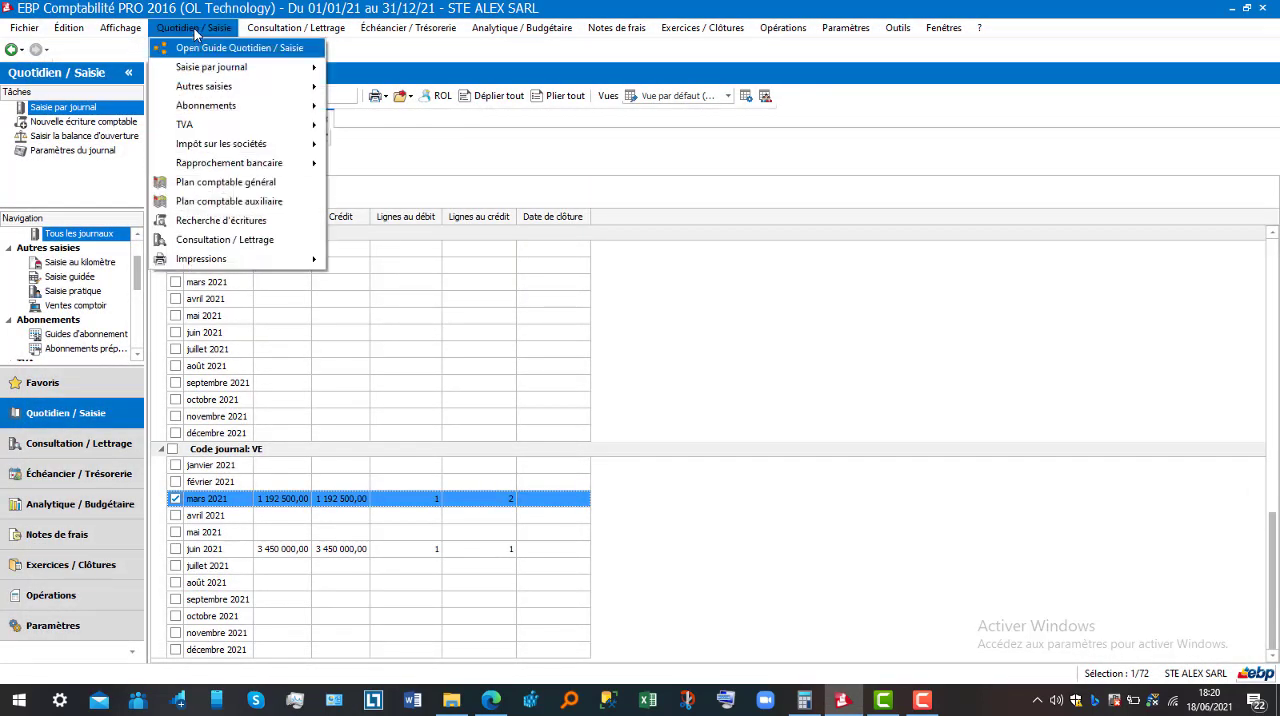
mouse_move(226, 89)
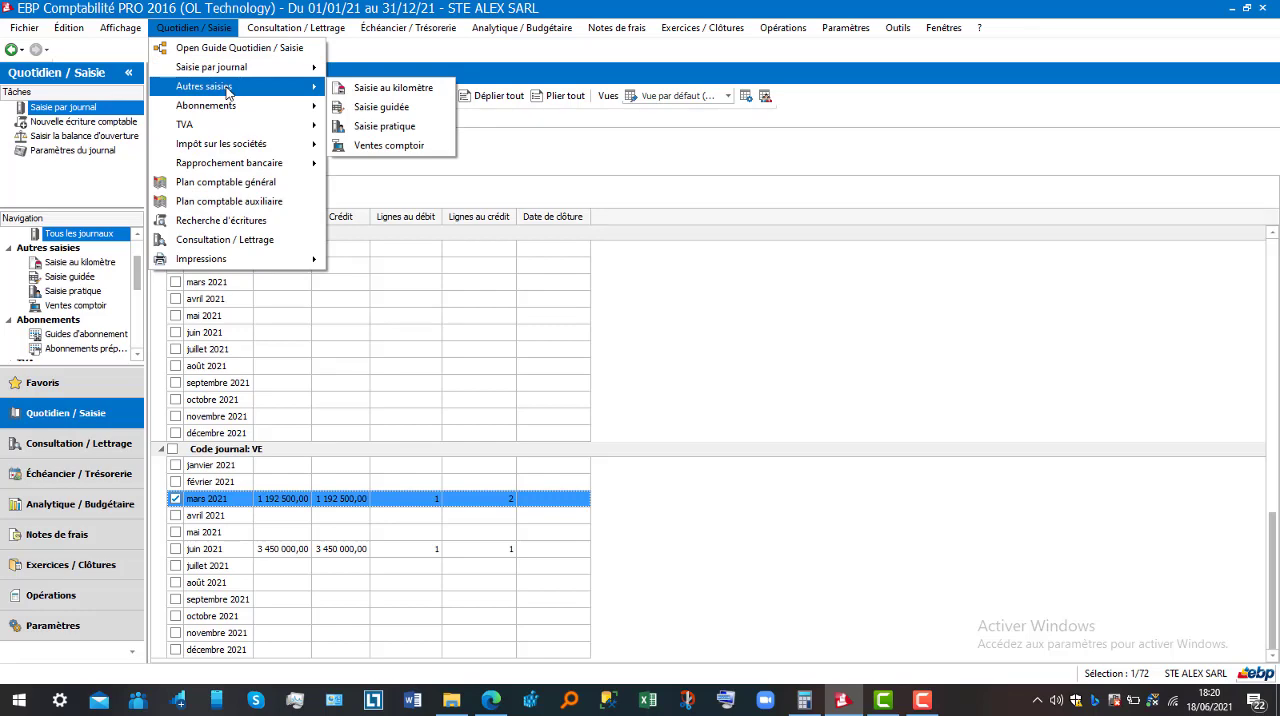
left_click(393, 113)
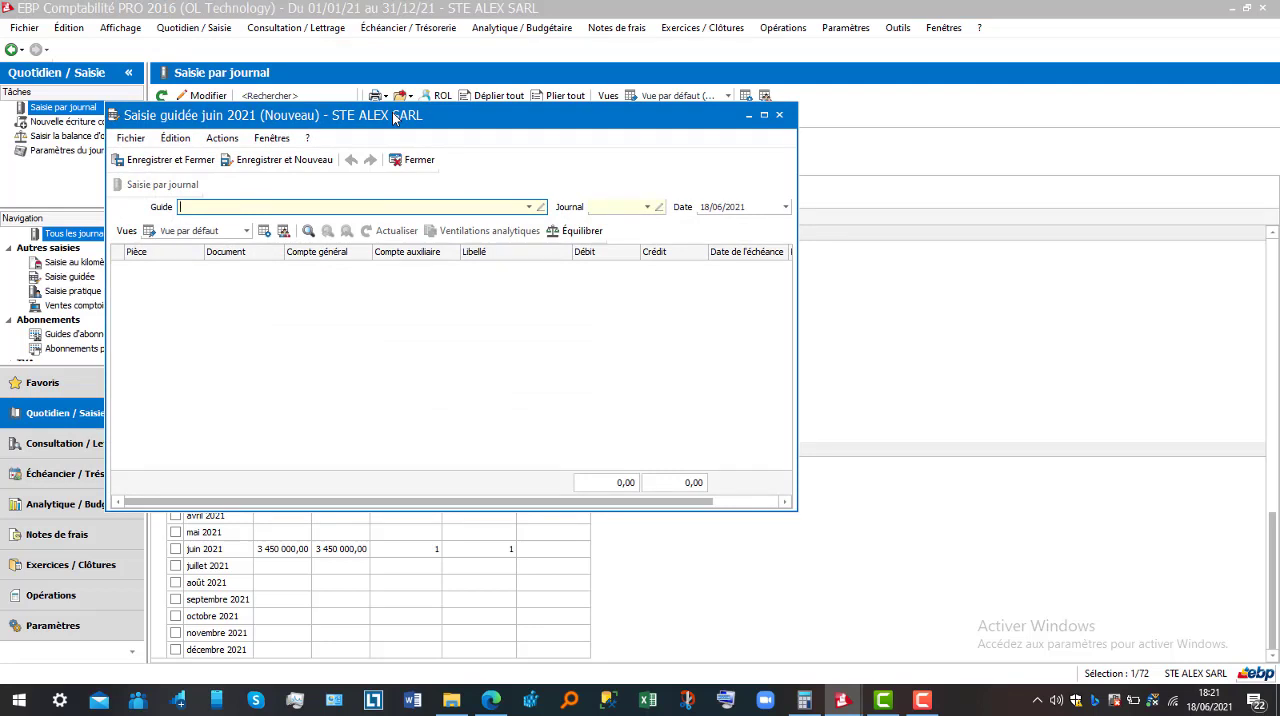
Choose the guide Achats de Marchandises à 19.25 % and the purchases journal AC for the guided entry
left_click(530, 208)
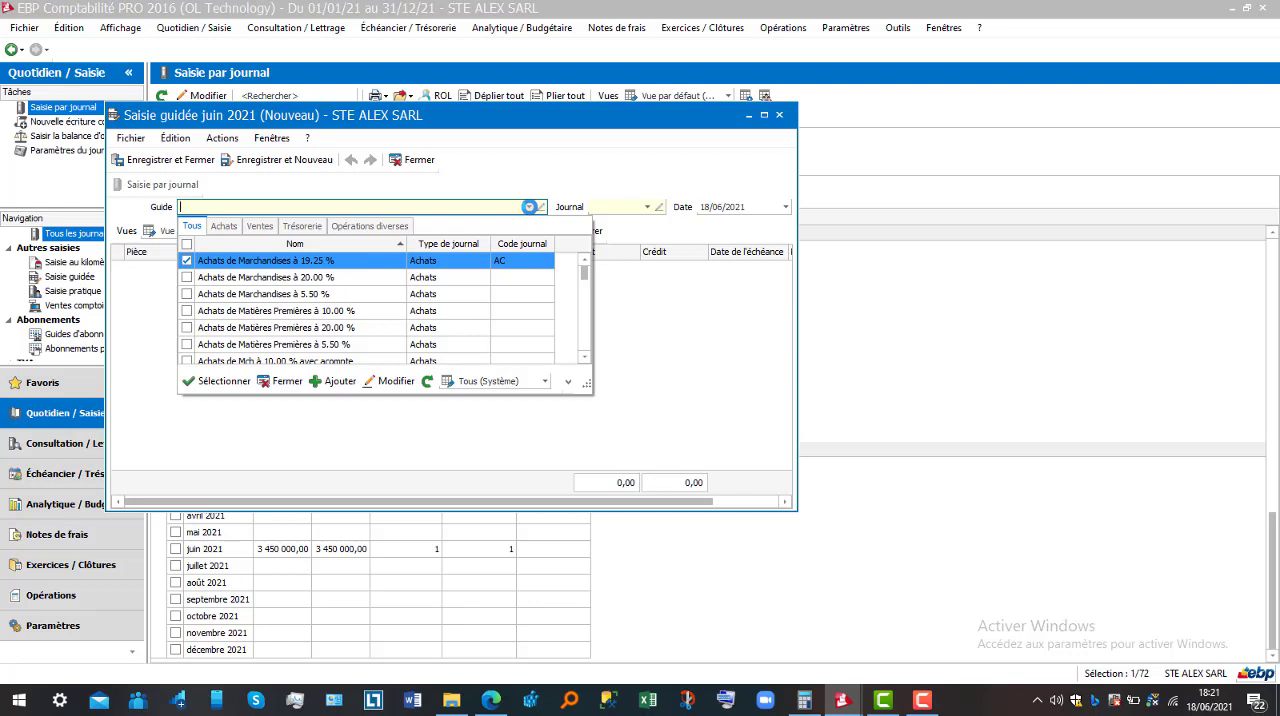
double_click(441, 259)
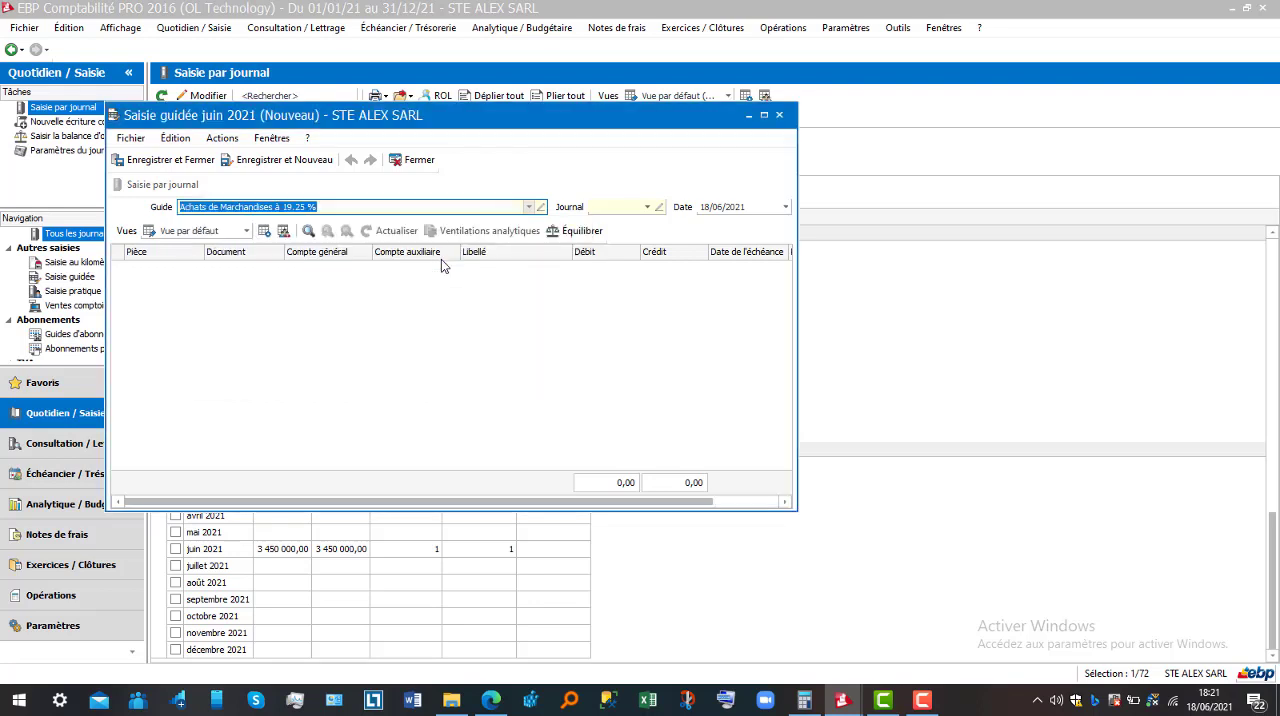
left_click(647, 209)
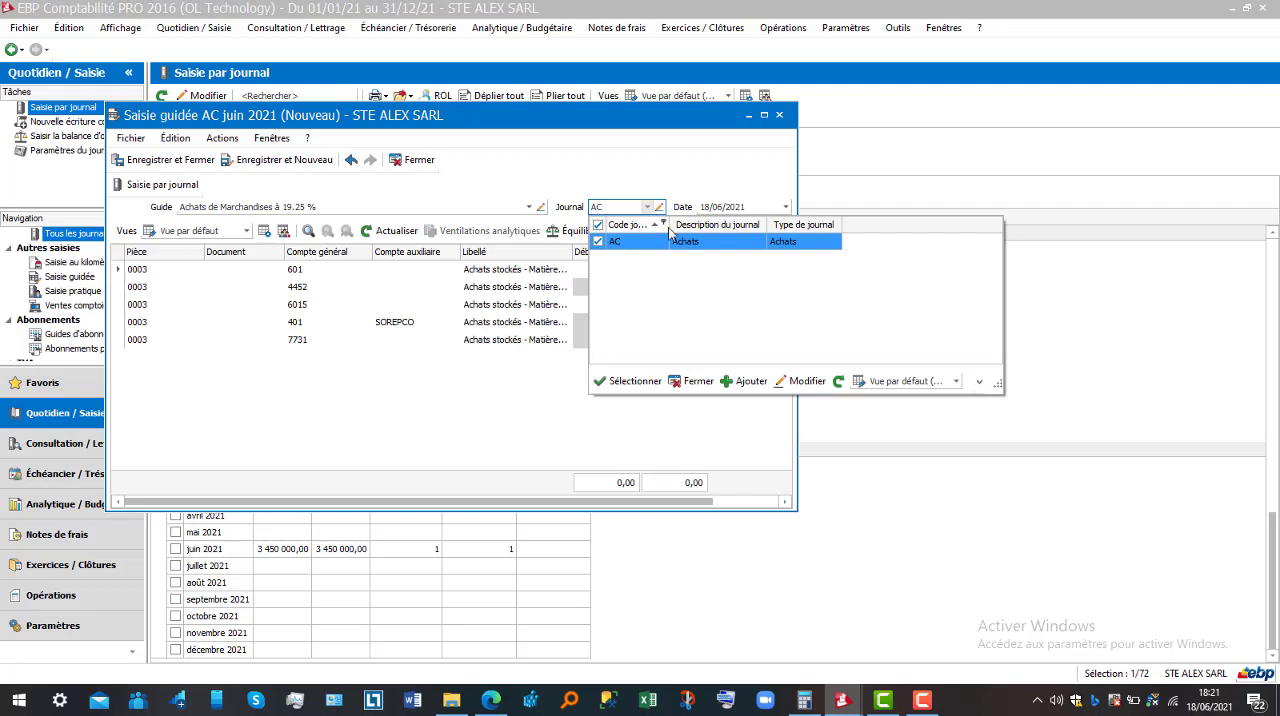
left_click(680, 244)
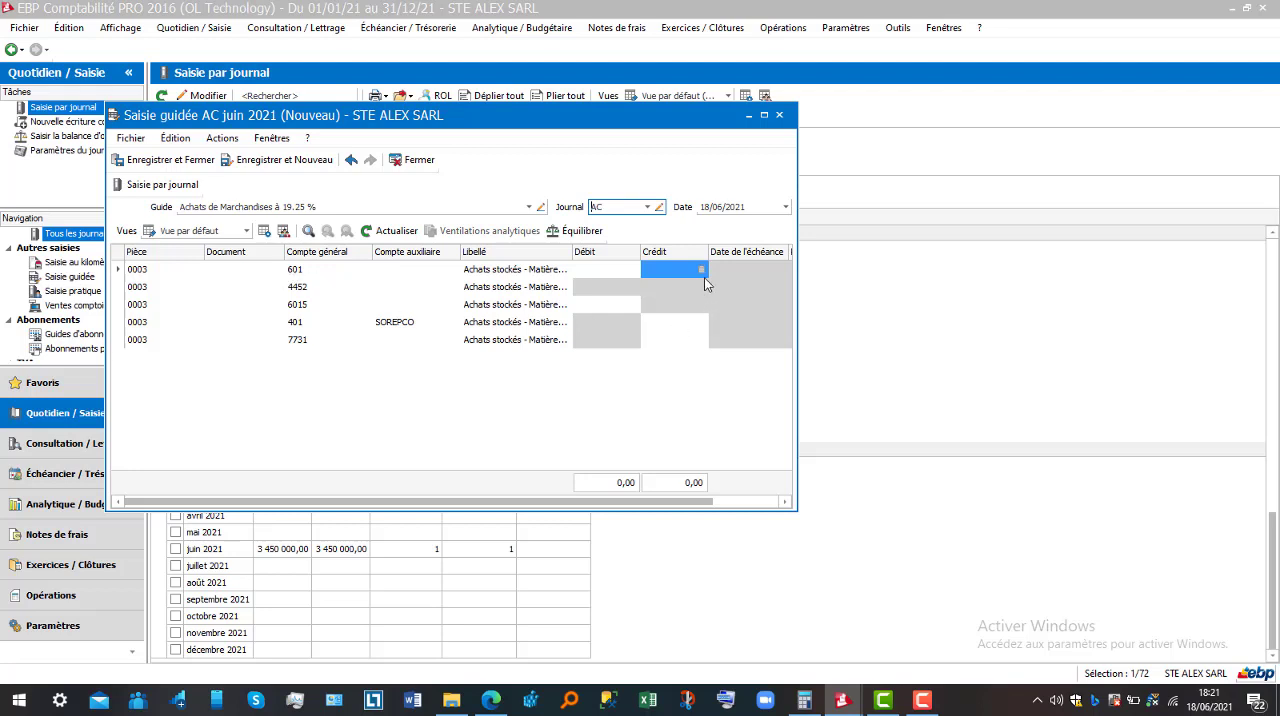
Enter a debit of 2 000 000 on the 601 line of the guided purchase entry
left_click(618, 271)
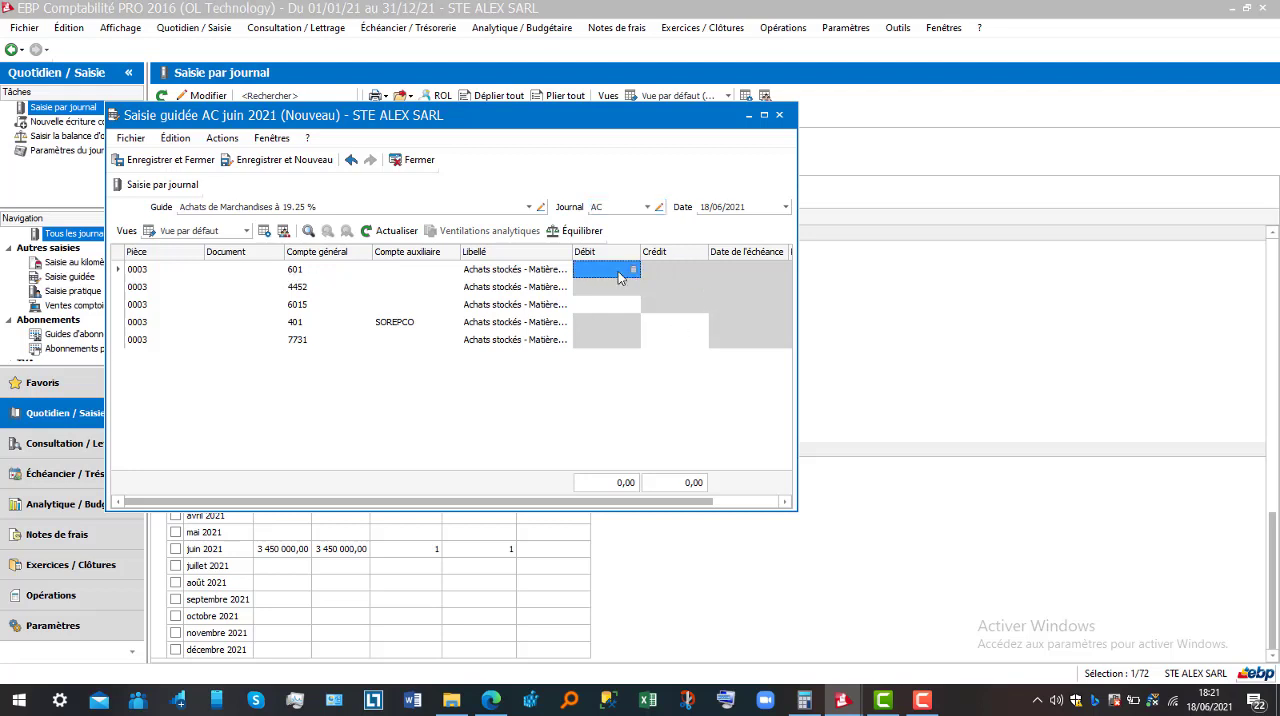
left_click(618, 271)
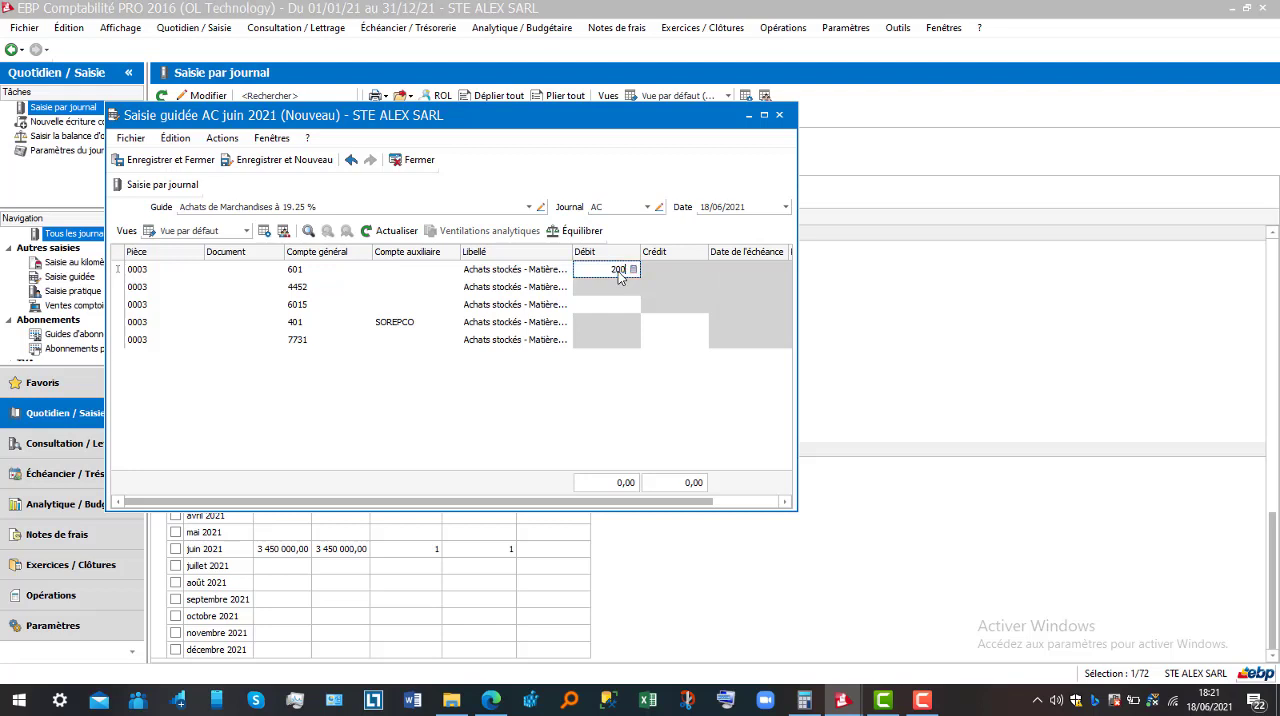
type("2000000")
key("Return")
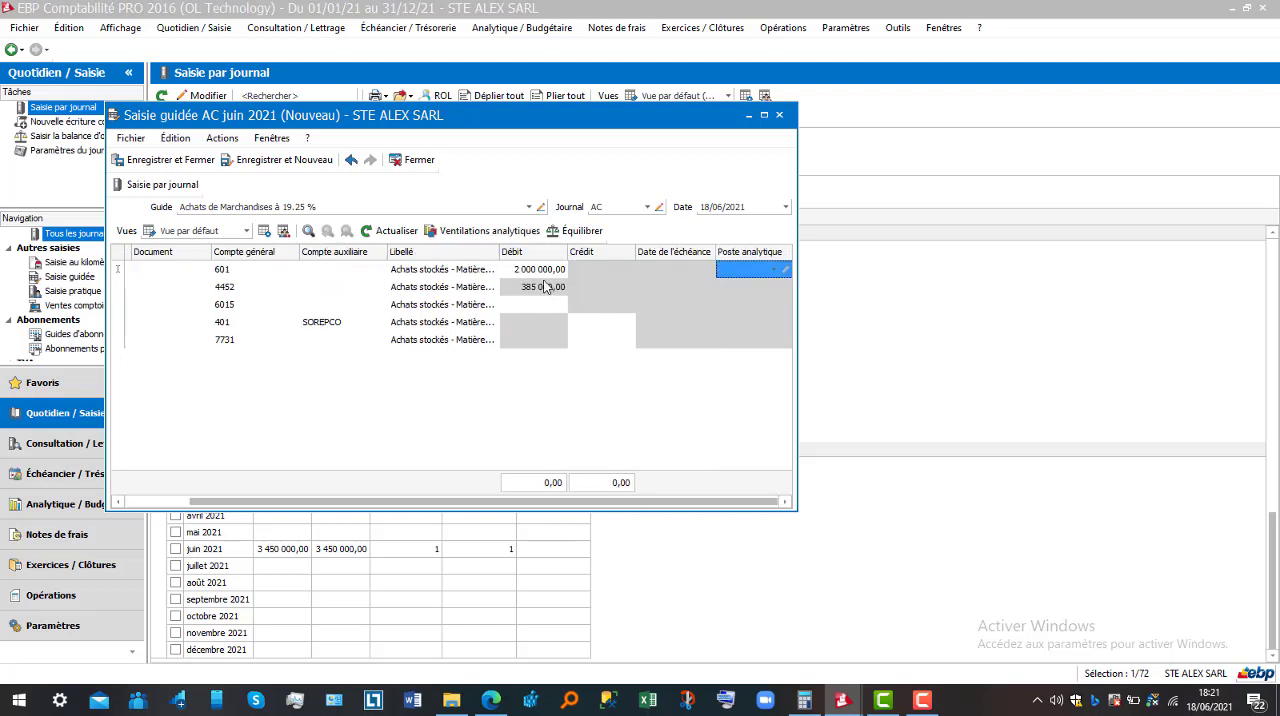
Enter a debit of 50 000 on the 6015 line
left_click(530, 305)
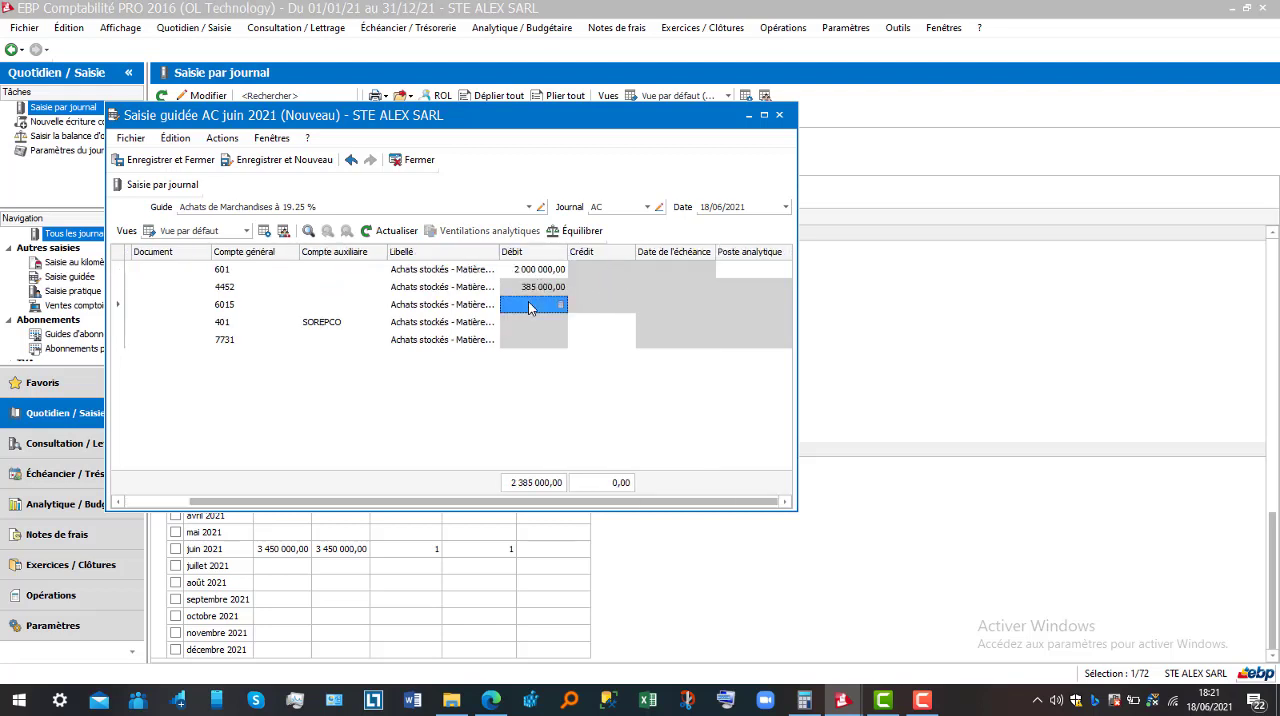
left_click(530, 307)
type("50000")
key("Return")
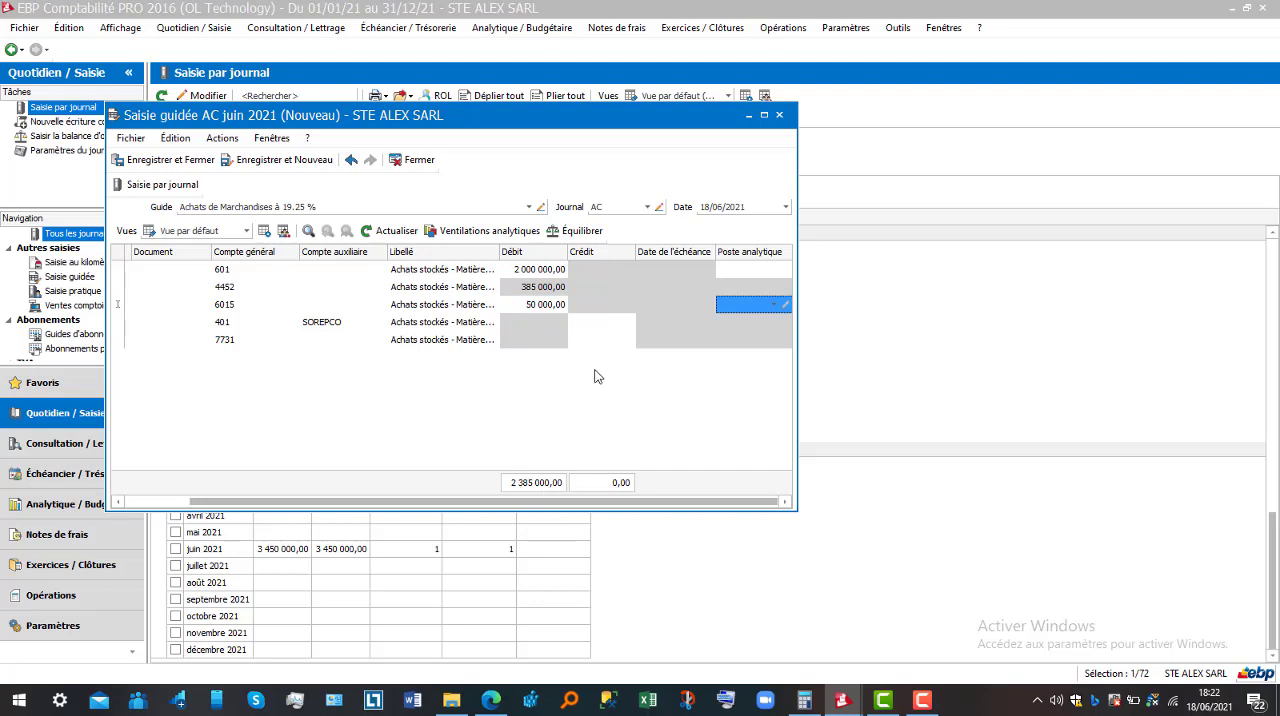
mouse_move(580, 502)
left_mouse_down()
mouse_move(453, 512)
mouse_move(575, 503)
left_mouse_up()
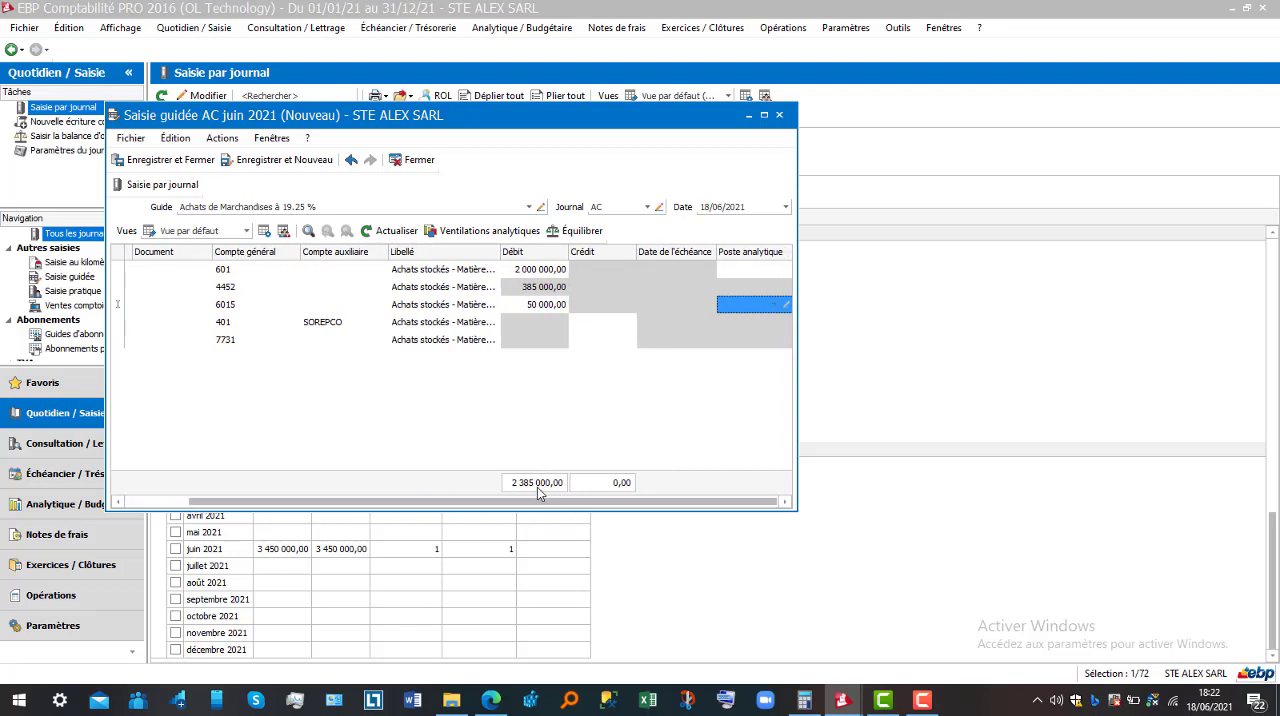
Enter a credit of 150 000 on the 401 SOREPCO line
left_click(598, 322)
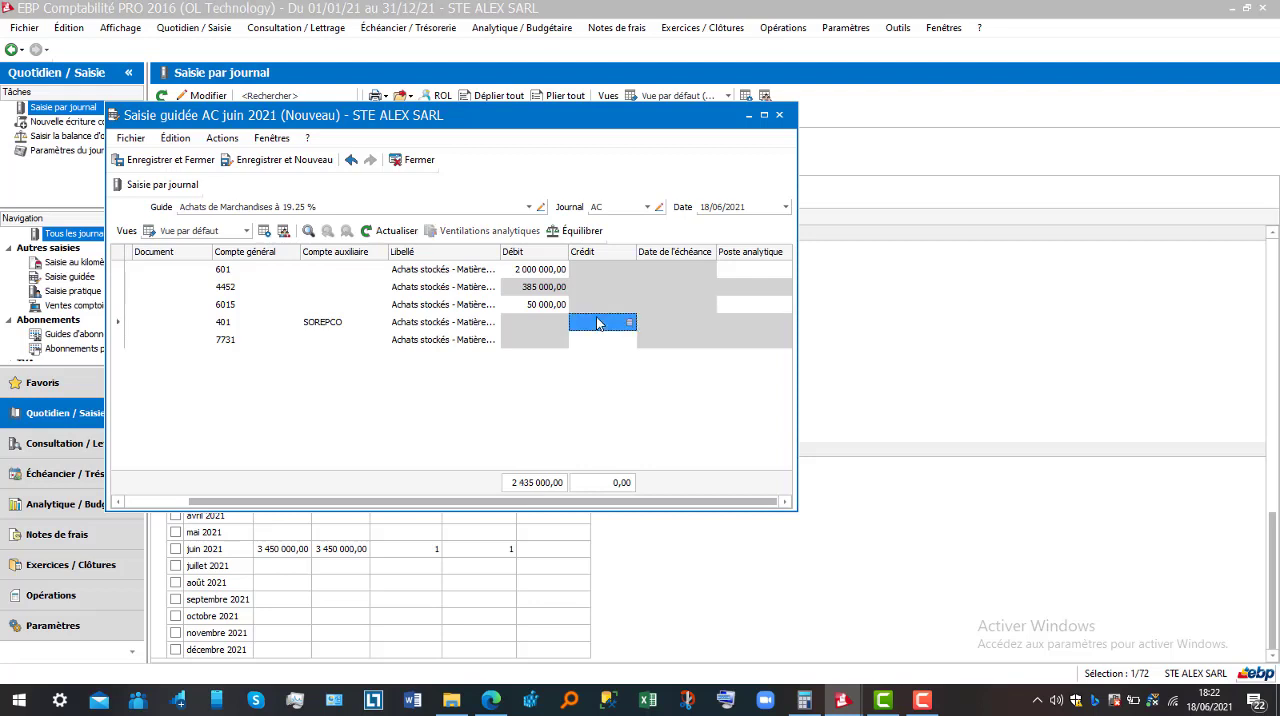
left_click(598, 322)
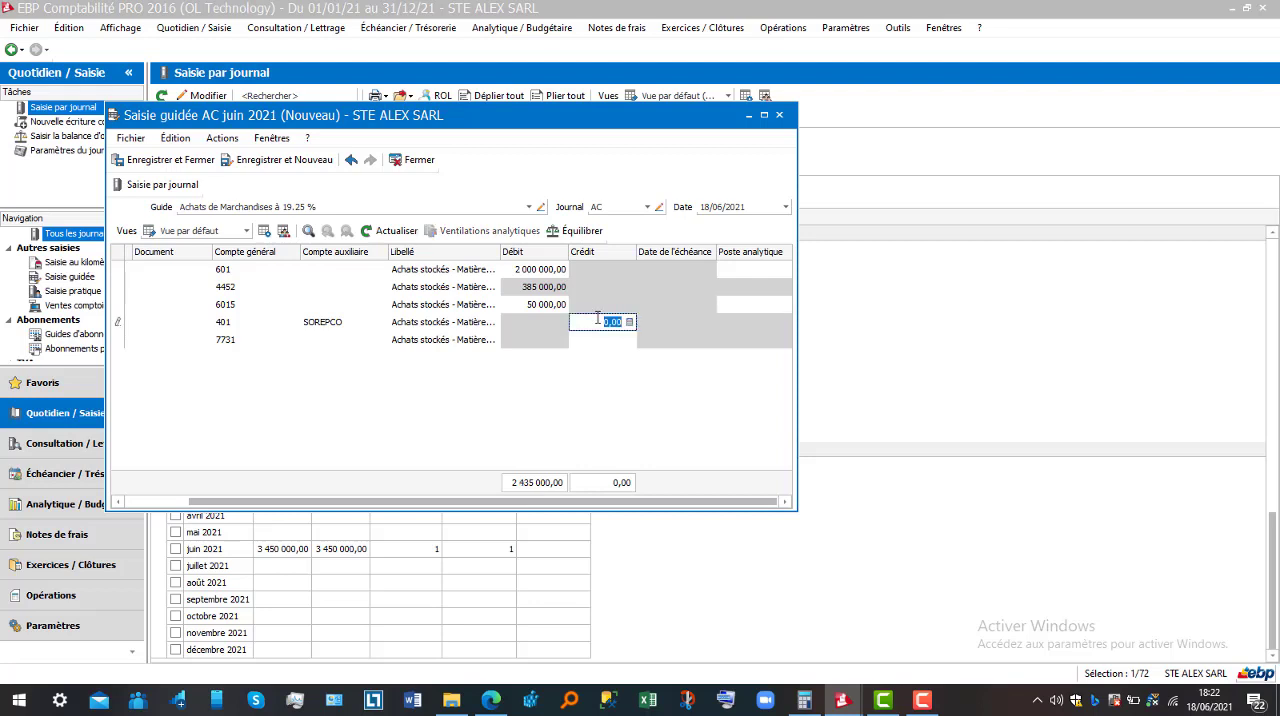
type("150000")
key("Tab")
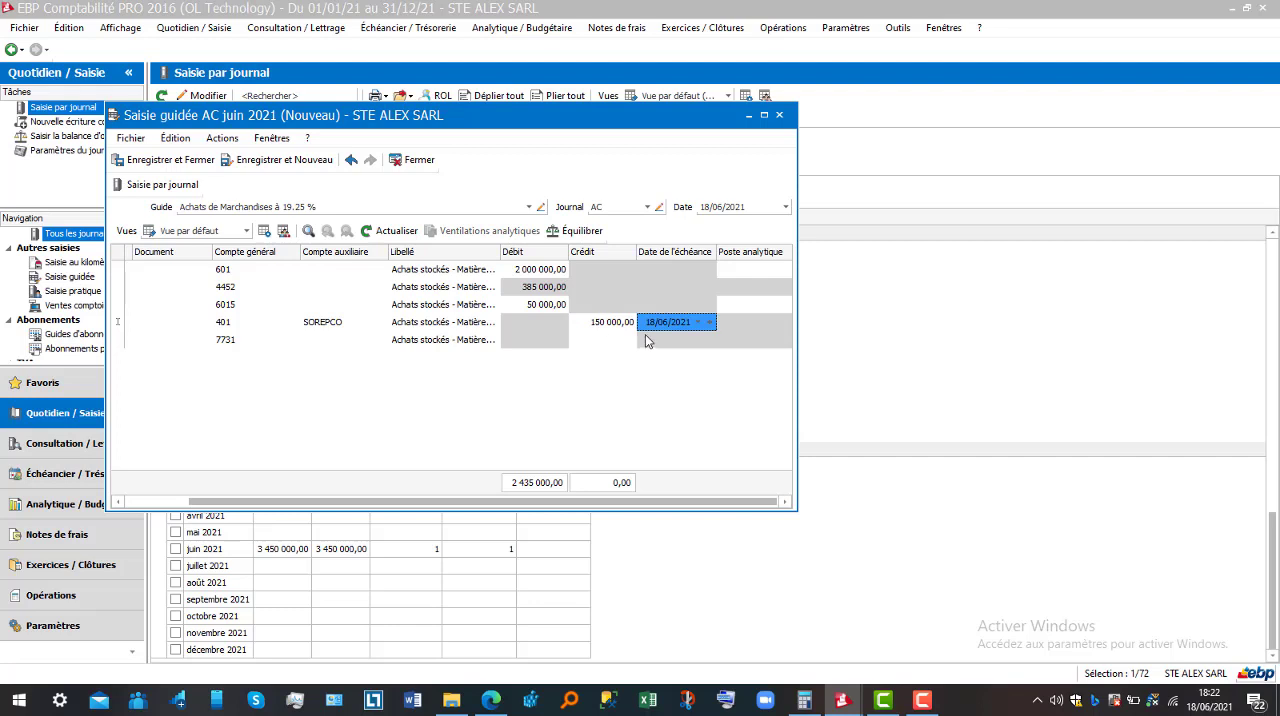
Enter a credit of 15 000 on the 7731 line
left_click(607, 342)
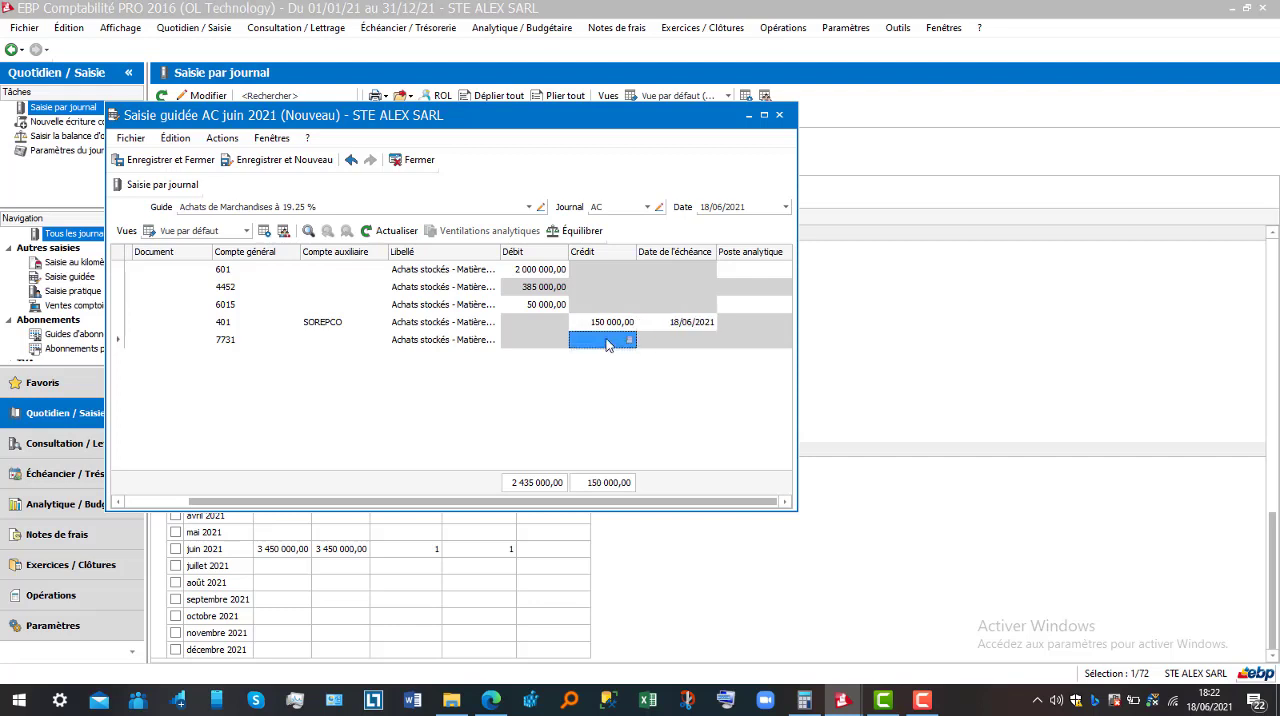
type("15000")
Clear the credit amount on the 401 SOREPCO line and replace it with 2 420 000
left_click(614, 327)
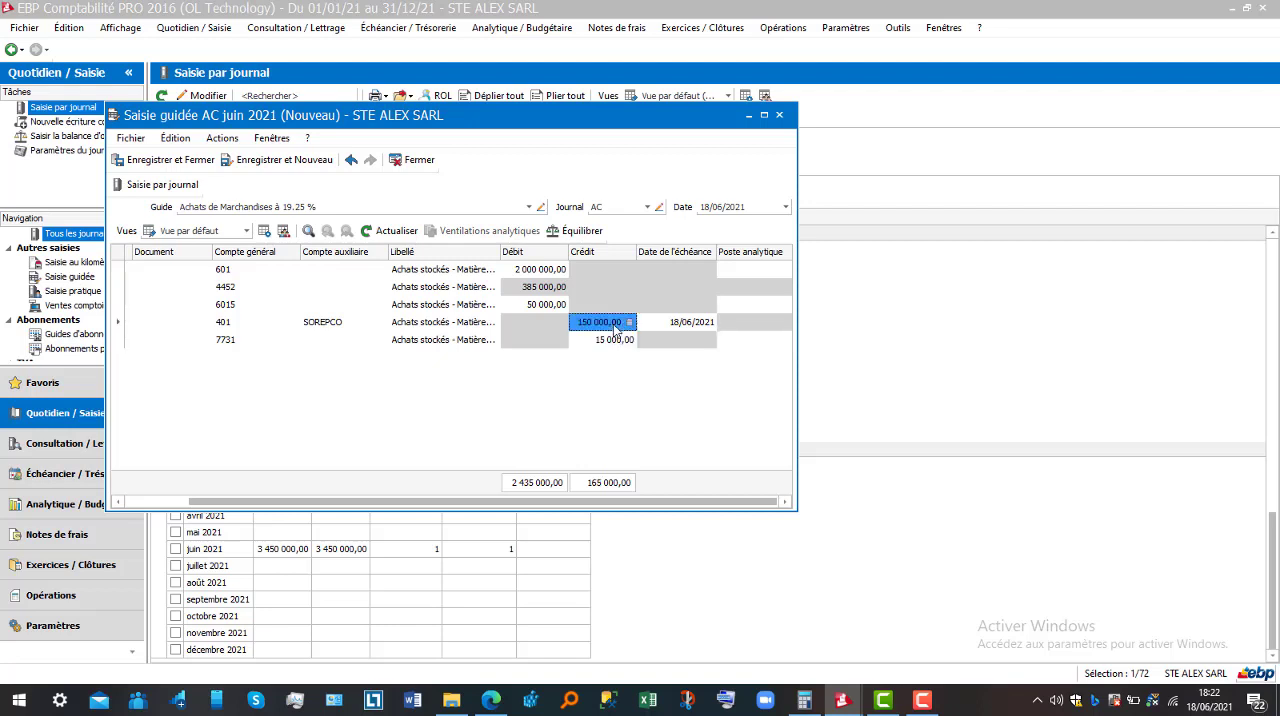
key("BackSpace")
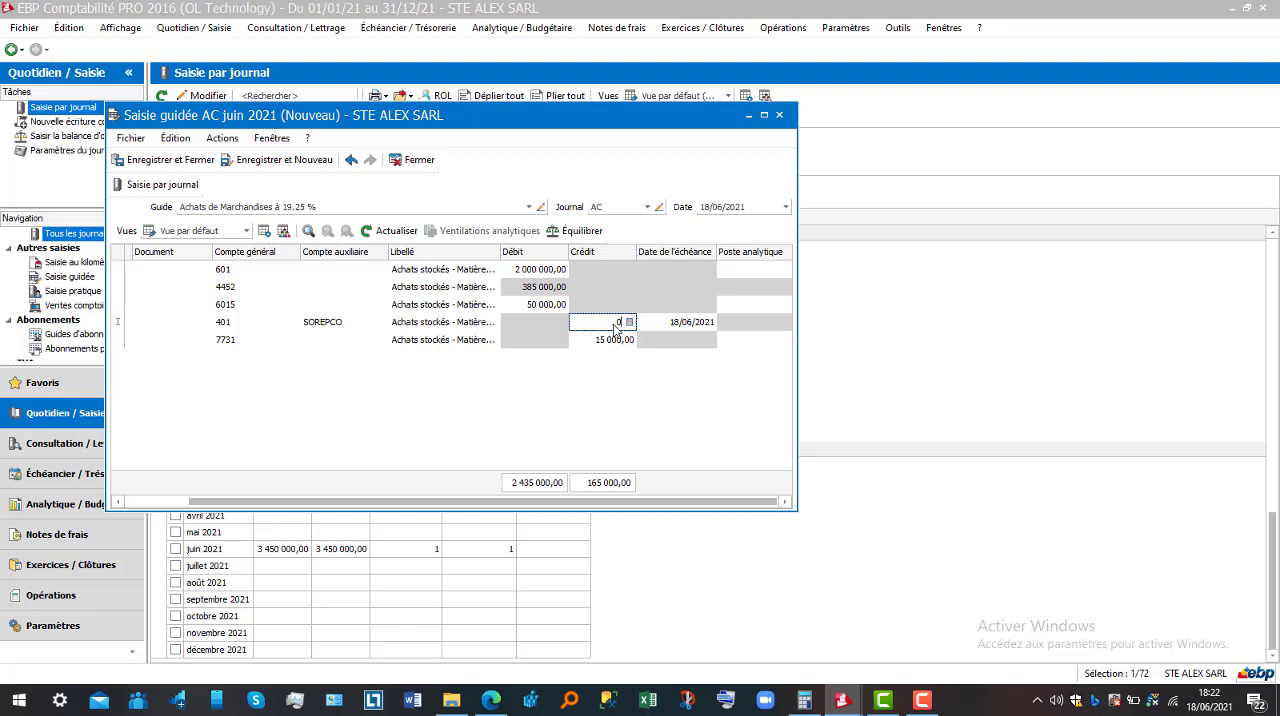
key("Down")
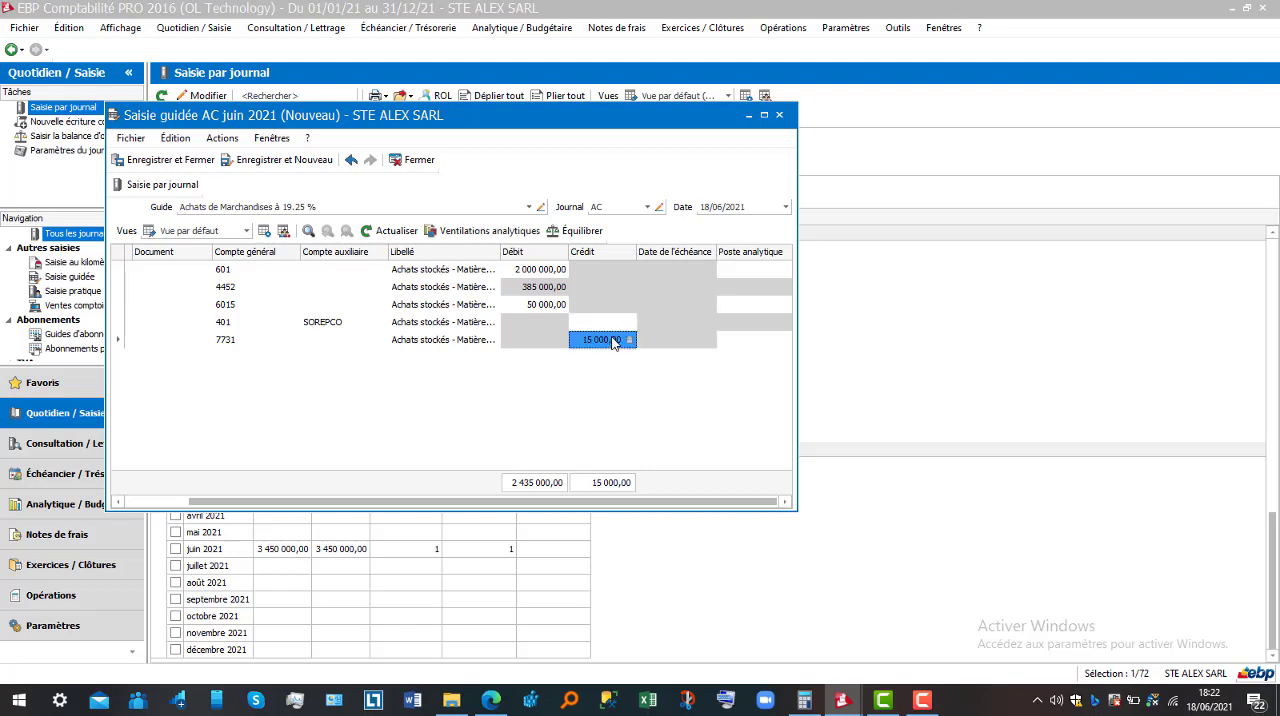
left_click(612, 325)
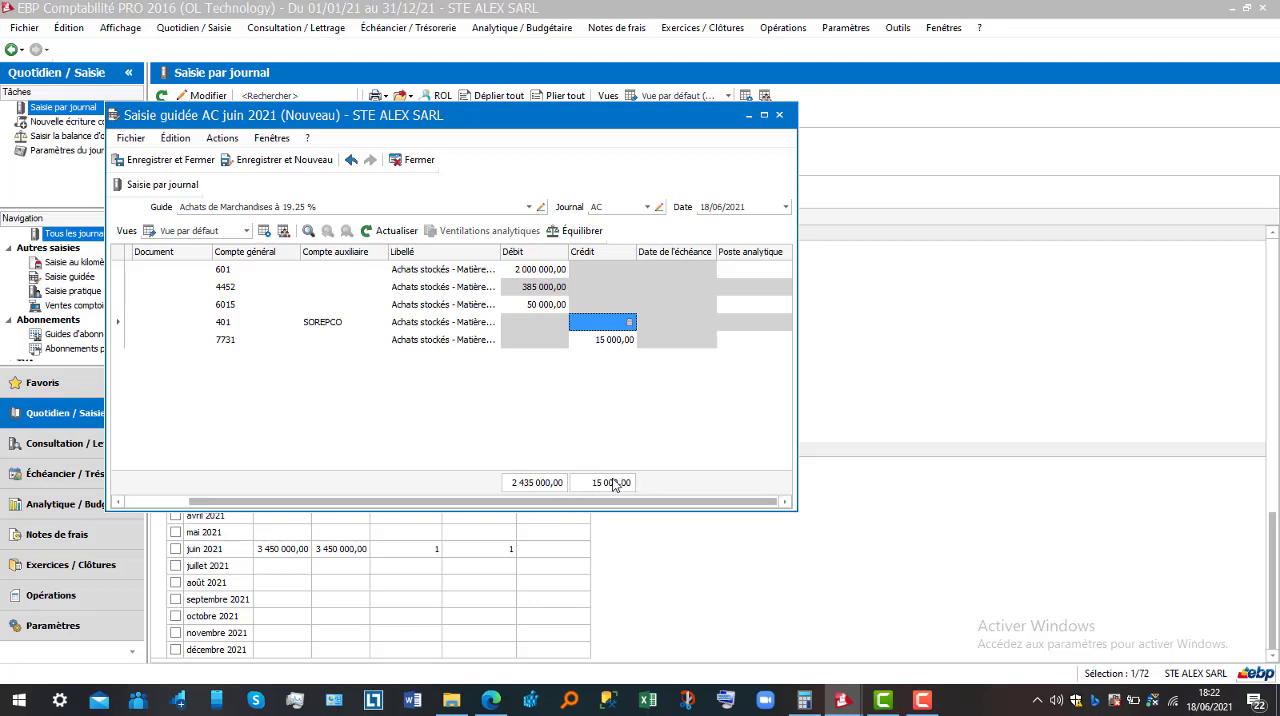
left_click(602, 323)
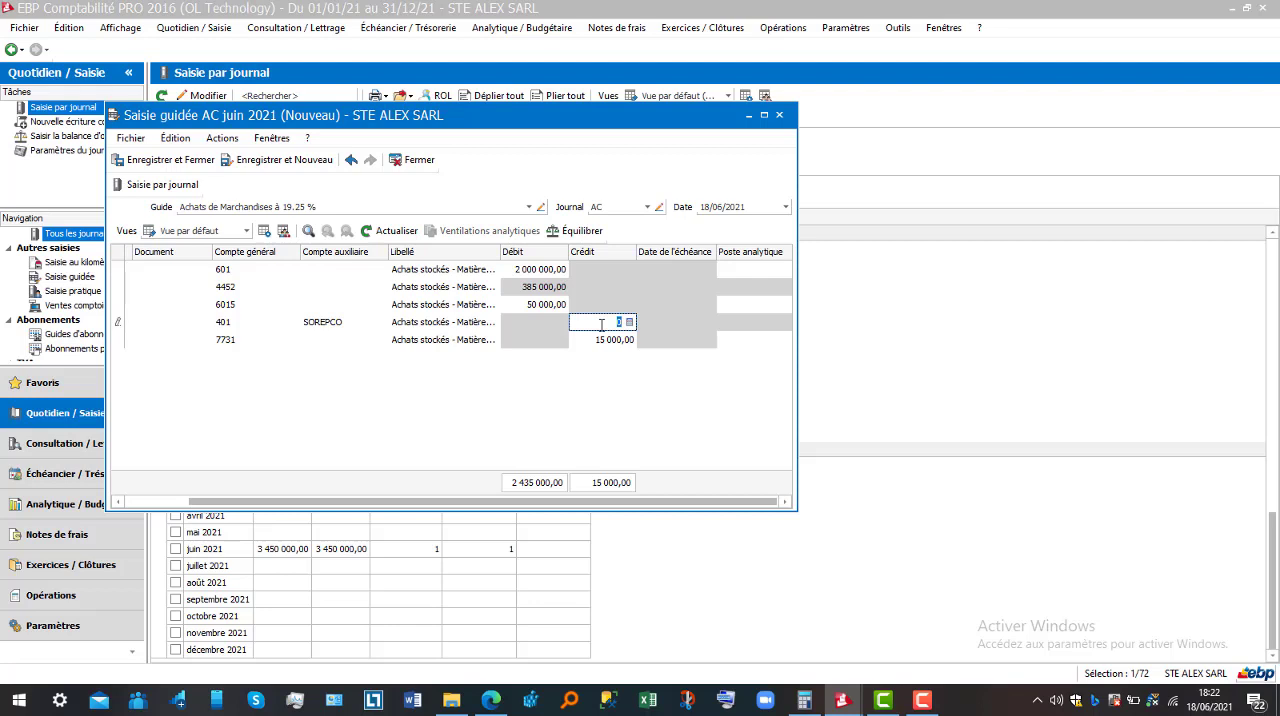
type("2420000")
key("Tab")
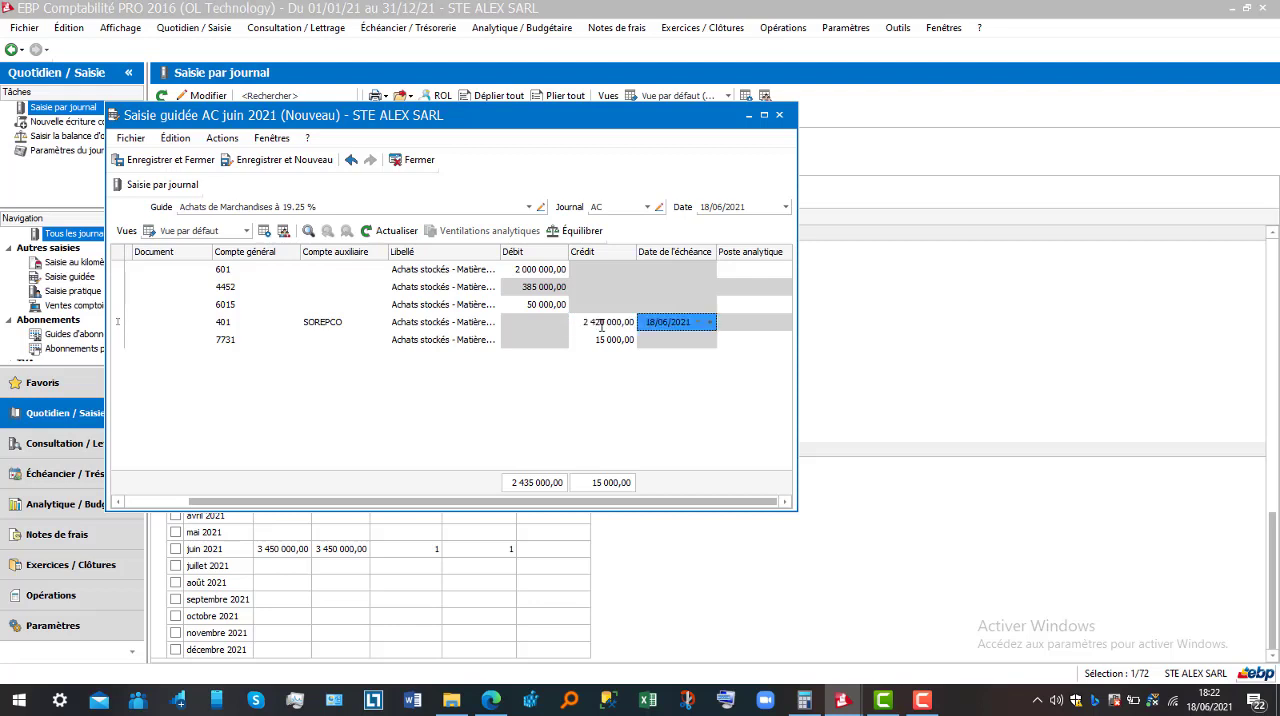
left_click(603, 342)
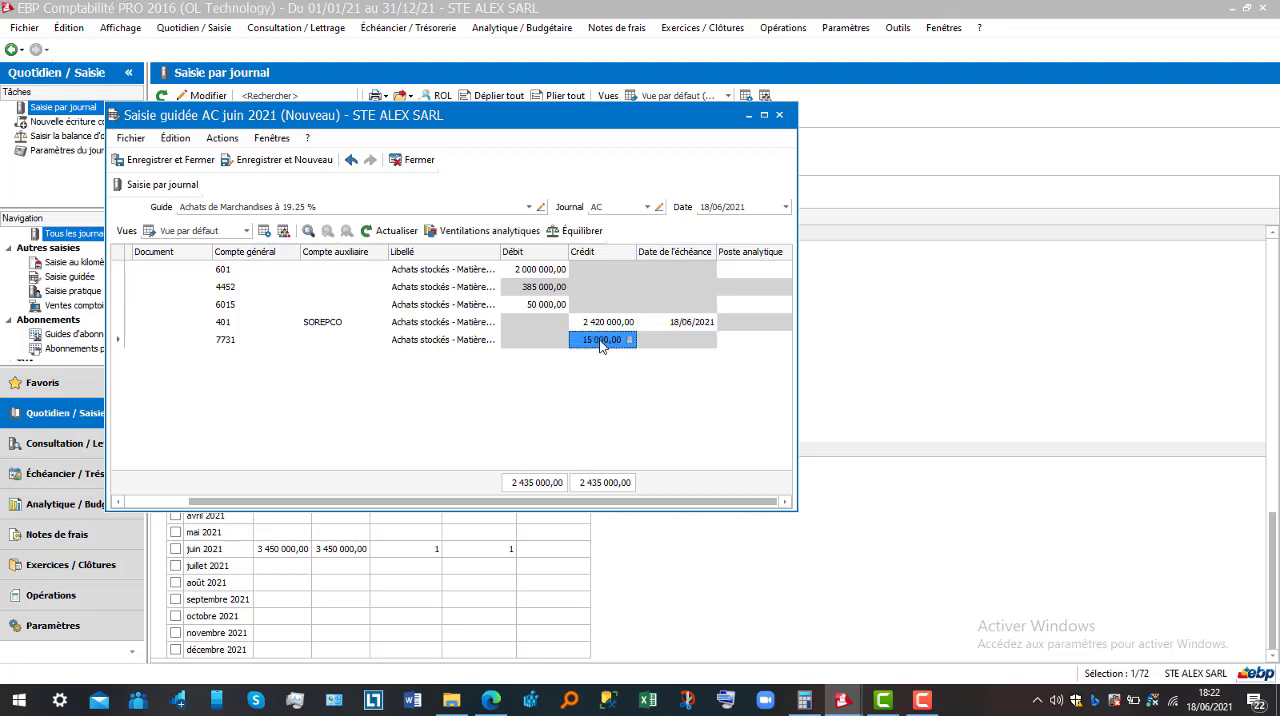
Set the 401 line's due date to 30/06/2021, then save and close the guided entry
left_click(703, 325)
left_click(698, 323)
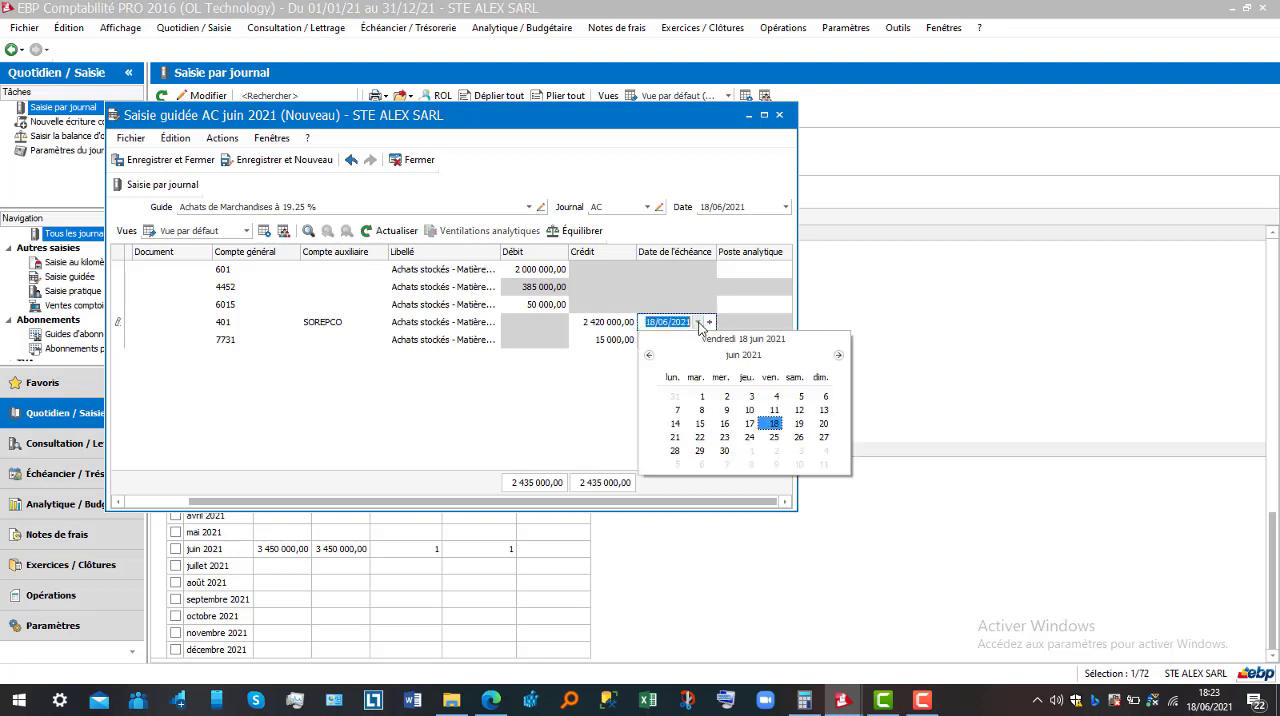
left_click(719, 450)
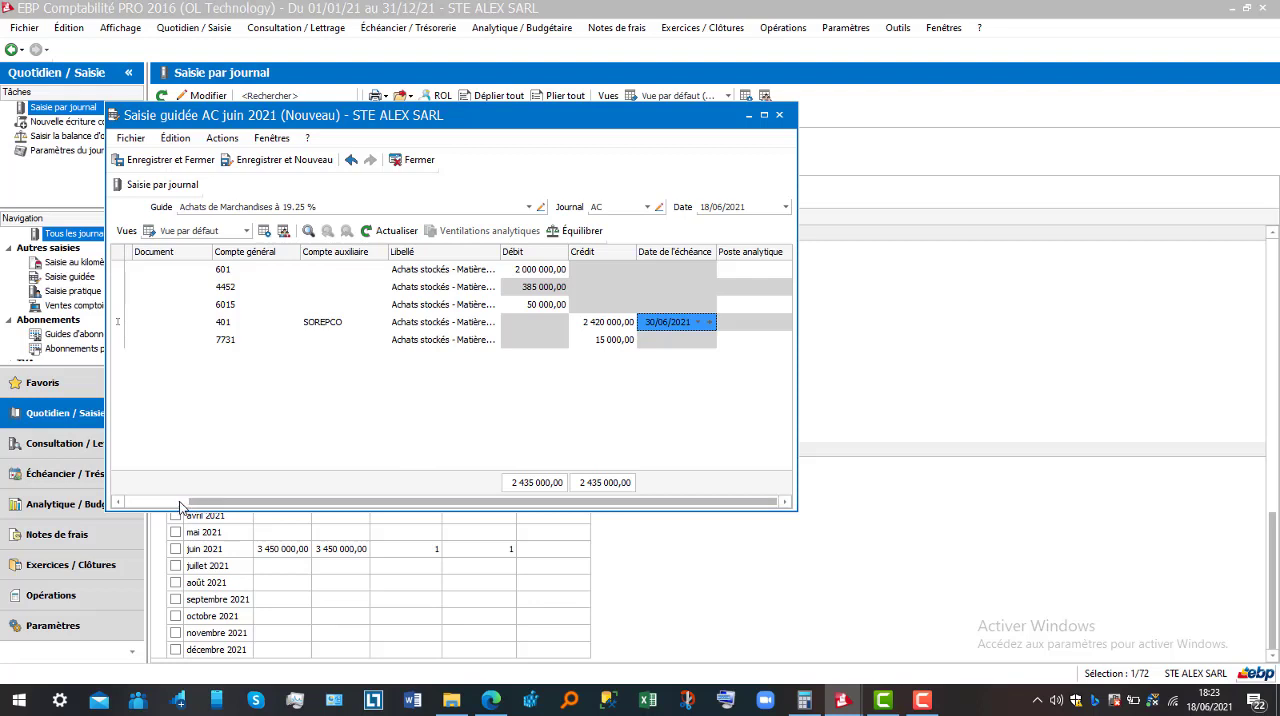
left_click_drag(244, 502, 181, 507)
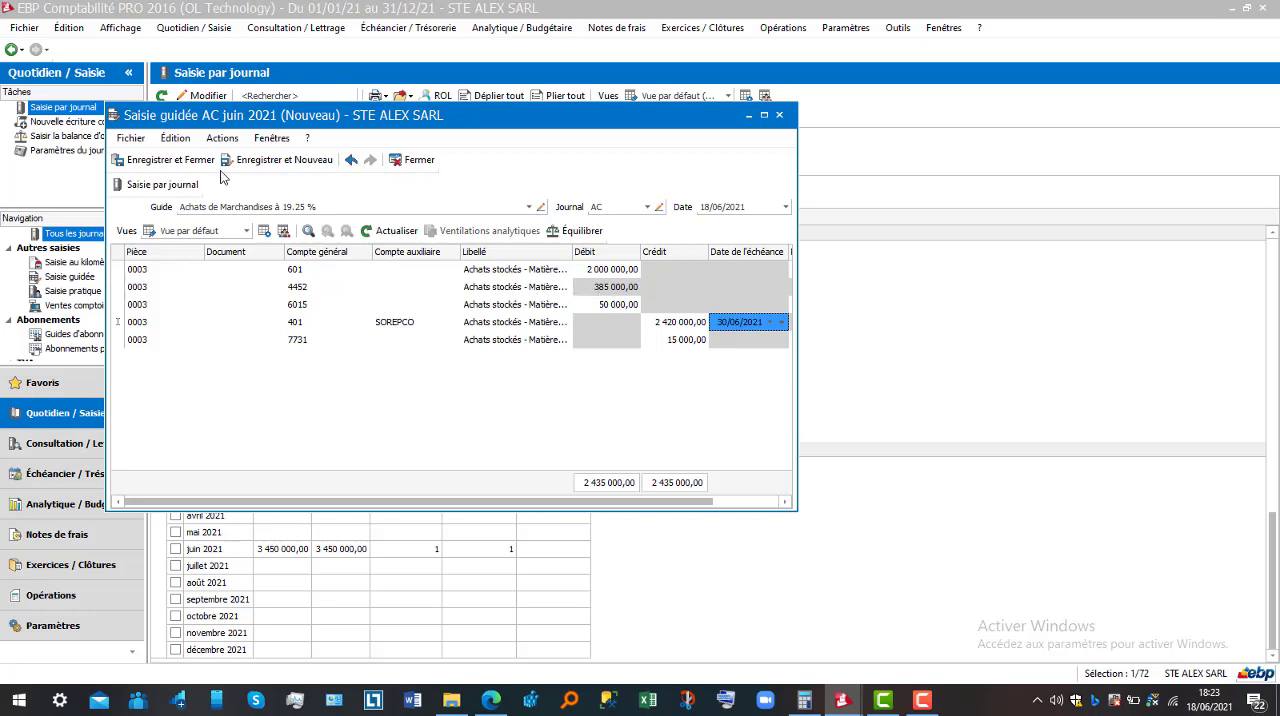
left_click(168, 160)
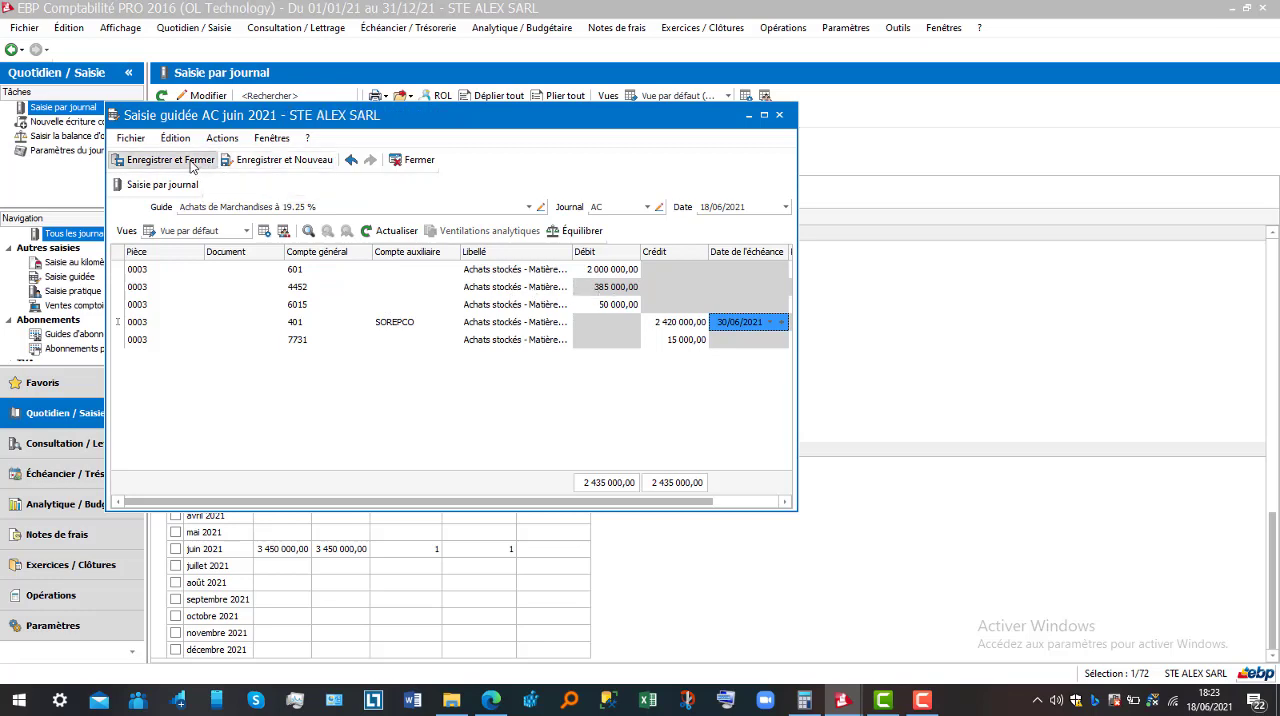
Open the practical entries list (Saisie pratique) and create a new sales invoice (Facture de vente)
left_click(213, 32)
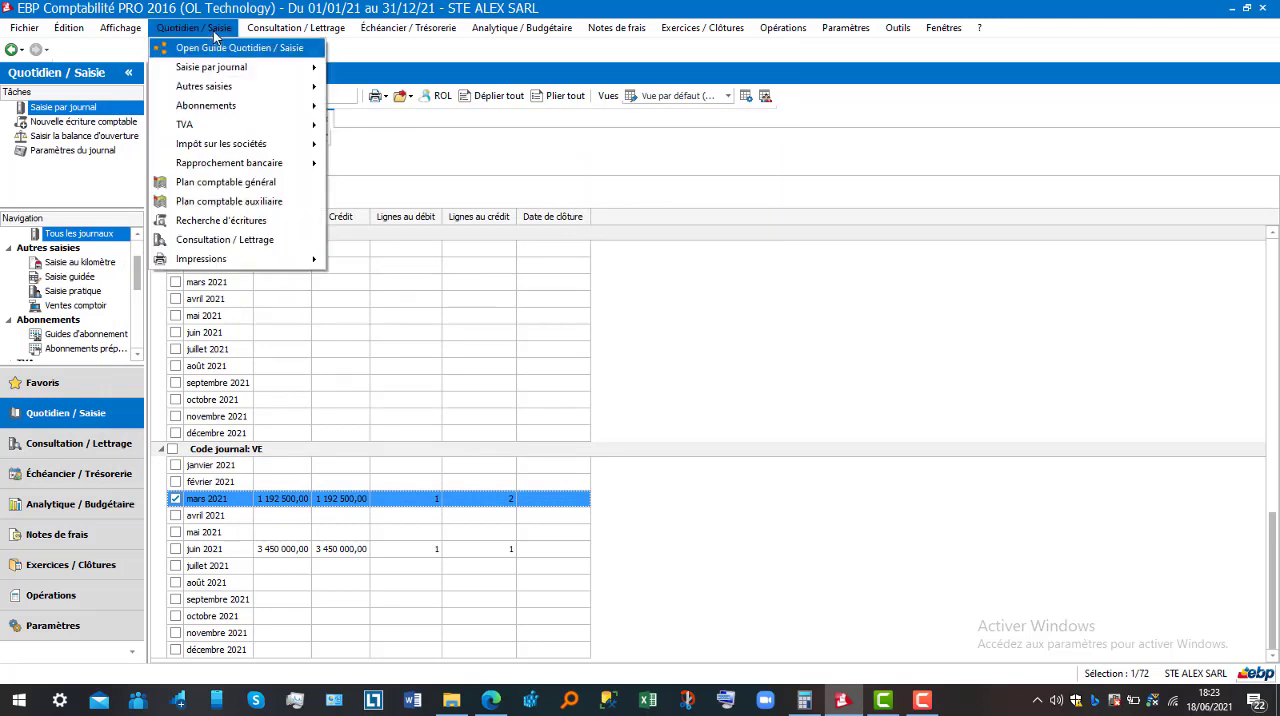
mouse_move(257, 92)
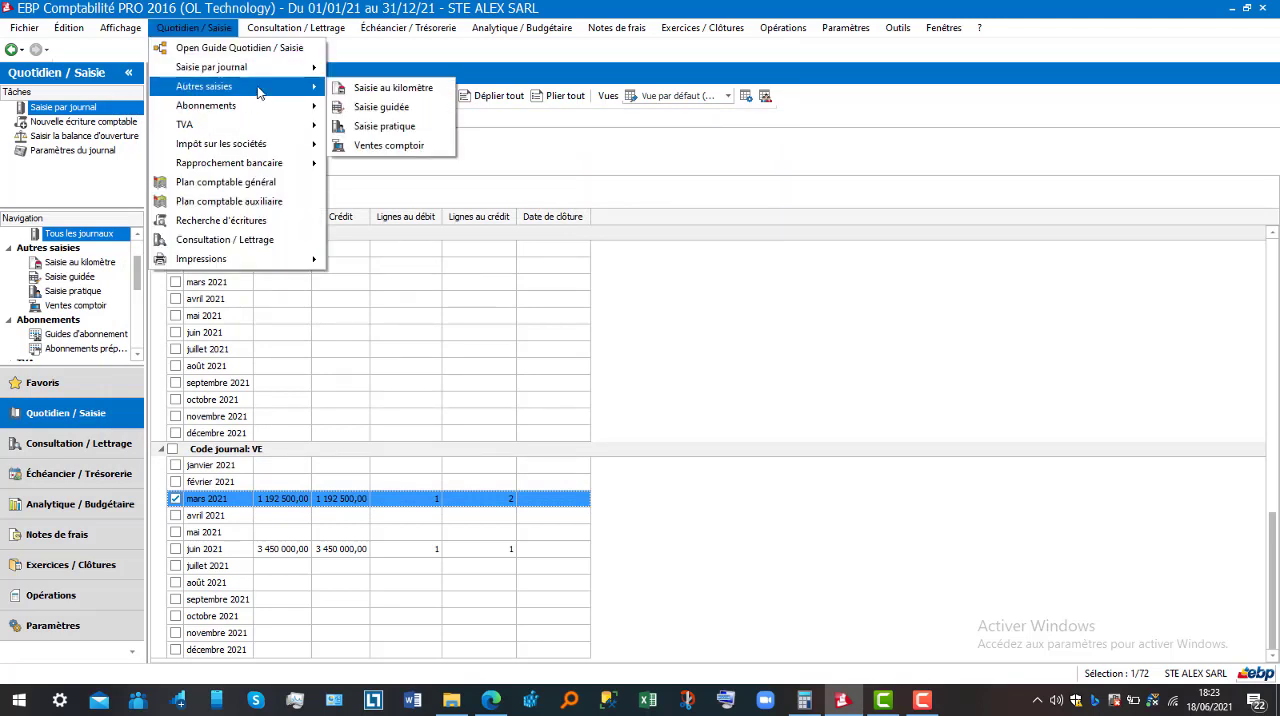
left_click(385, 127)
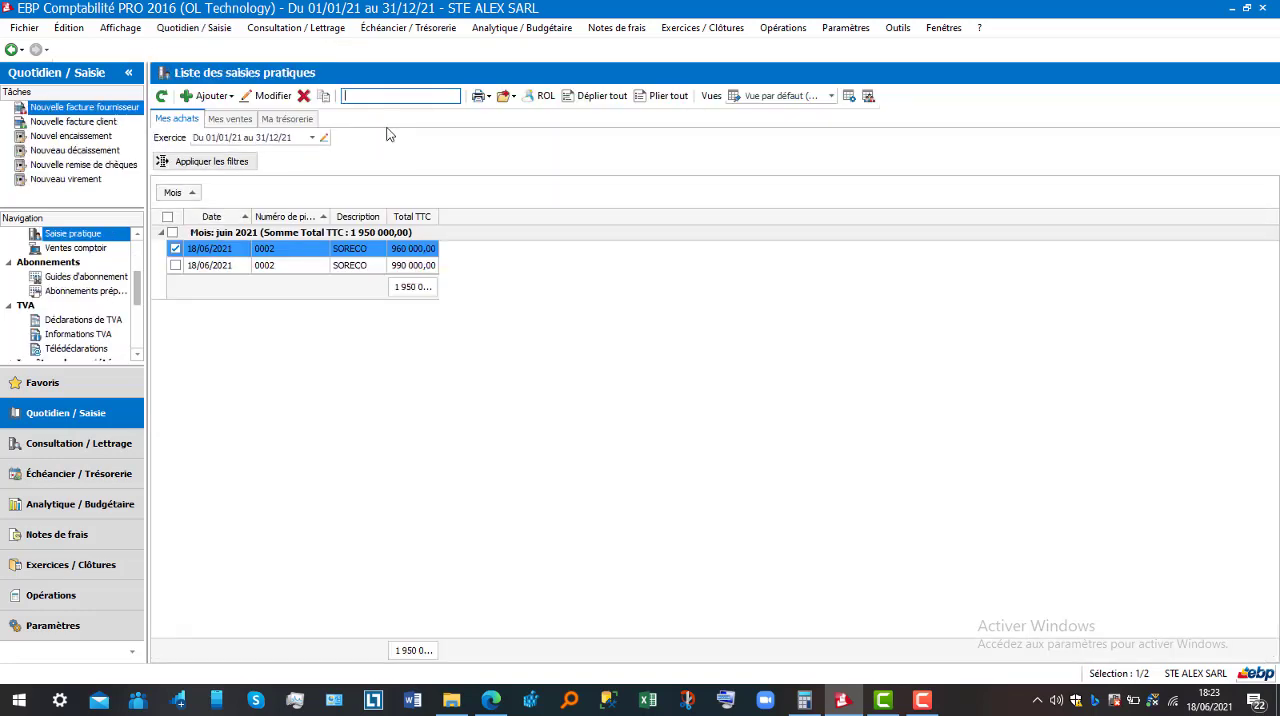
left_click(210, 96)
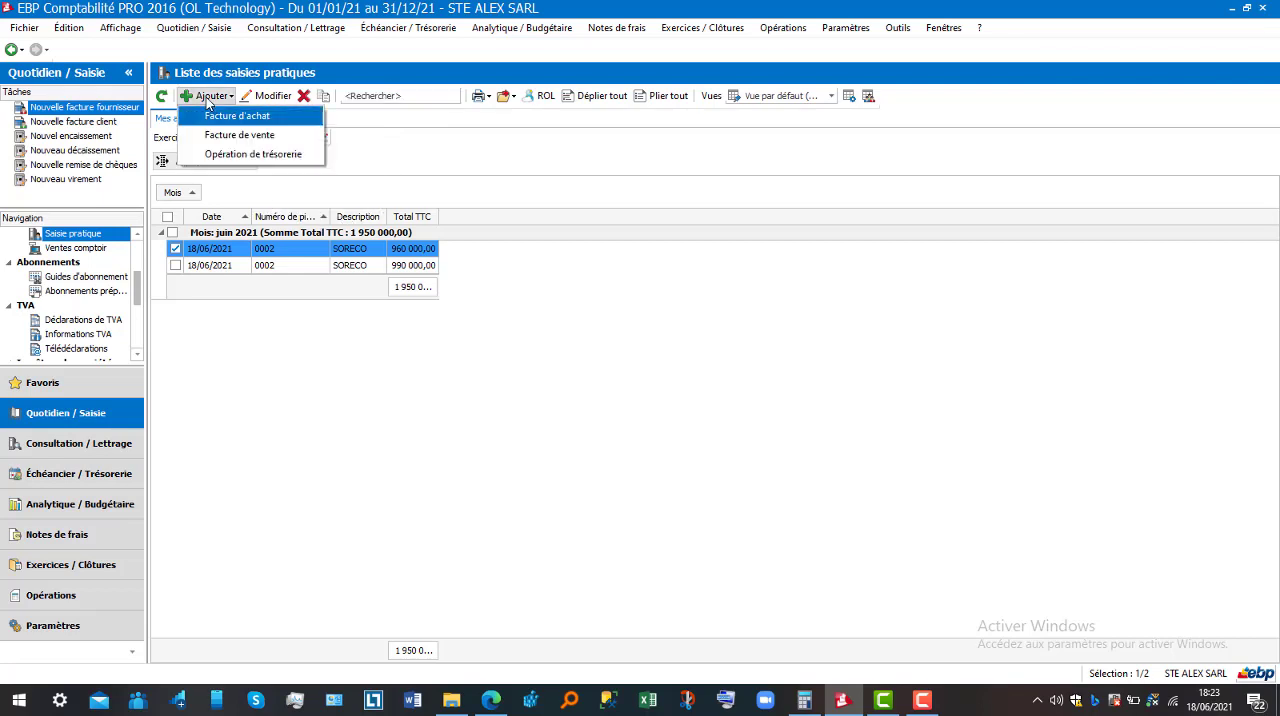
left_click(256, 136)
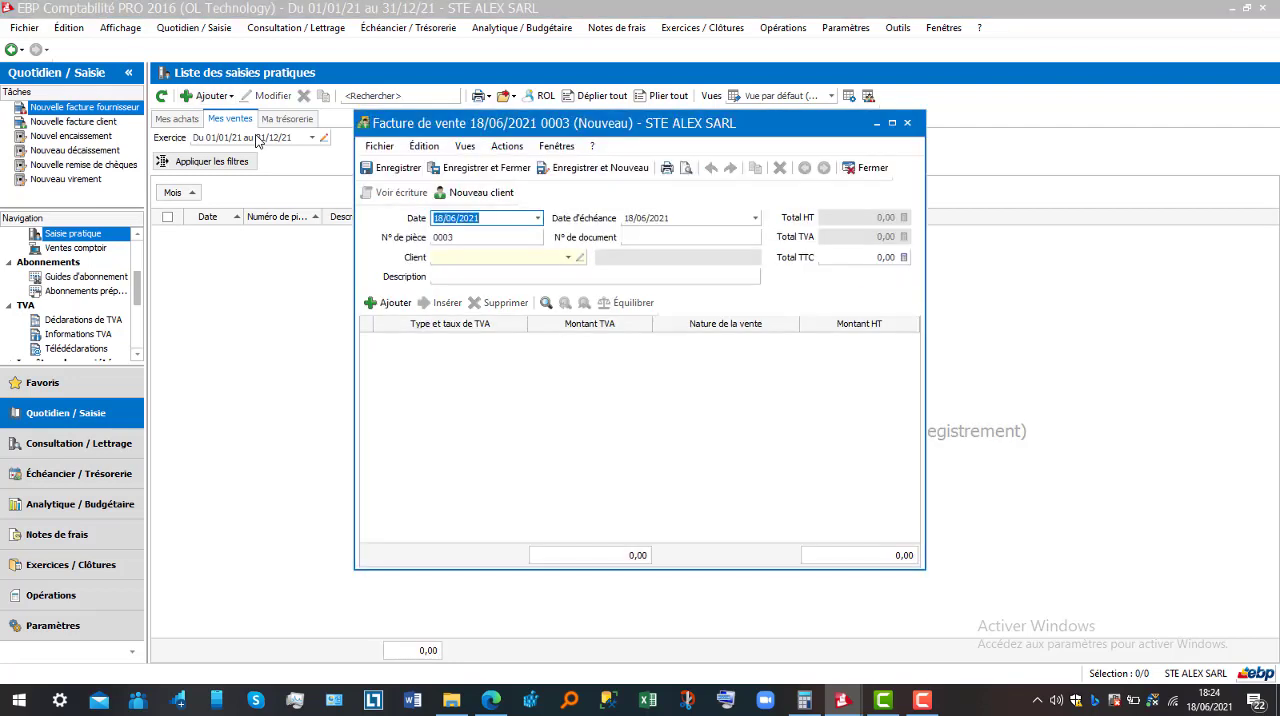
Enter document number 647589 on the sales invoice and select the second customer in the clients list
left_click(656, 240)
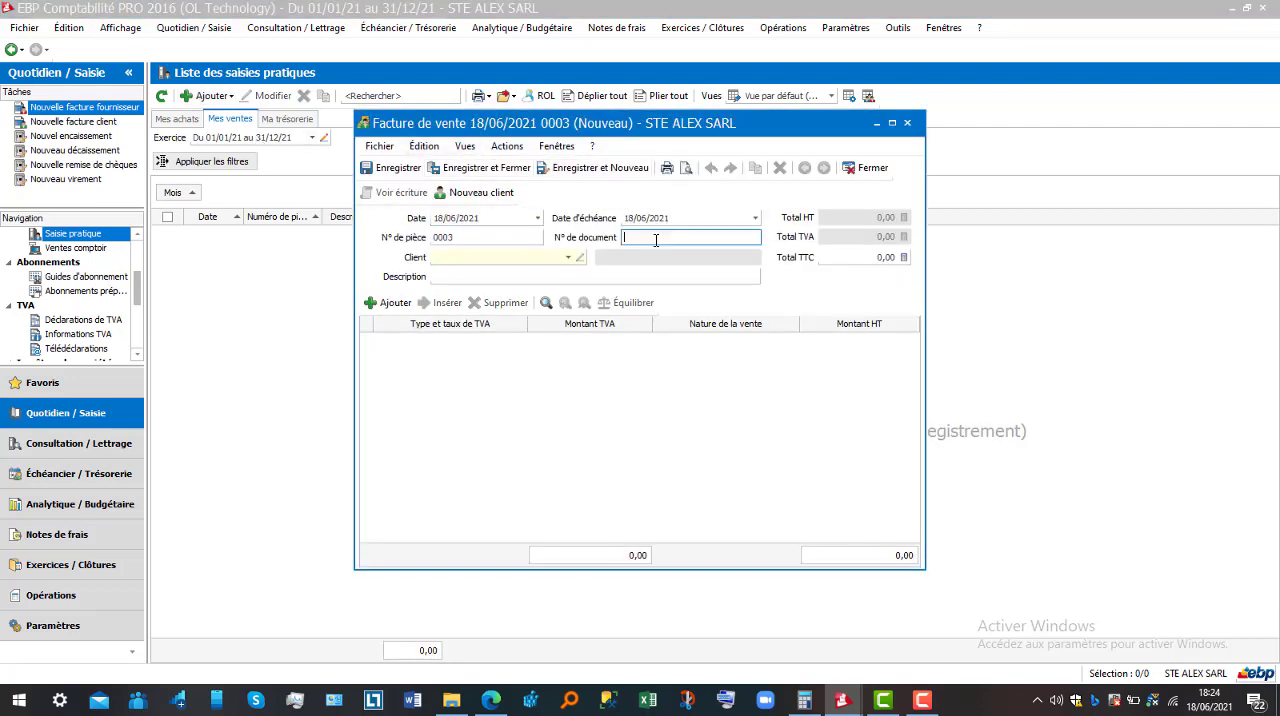
type("647589")
left_click(569, 258)
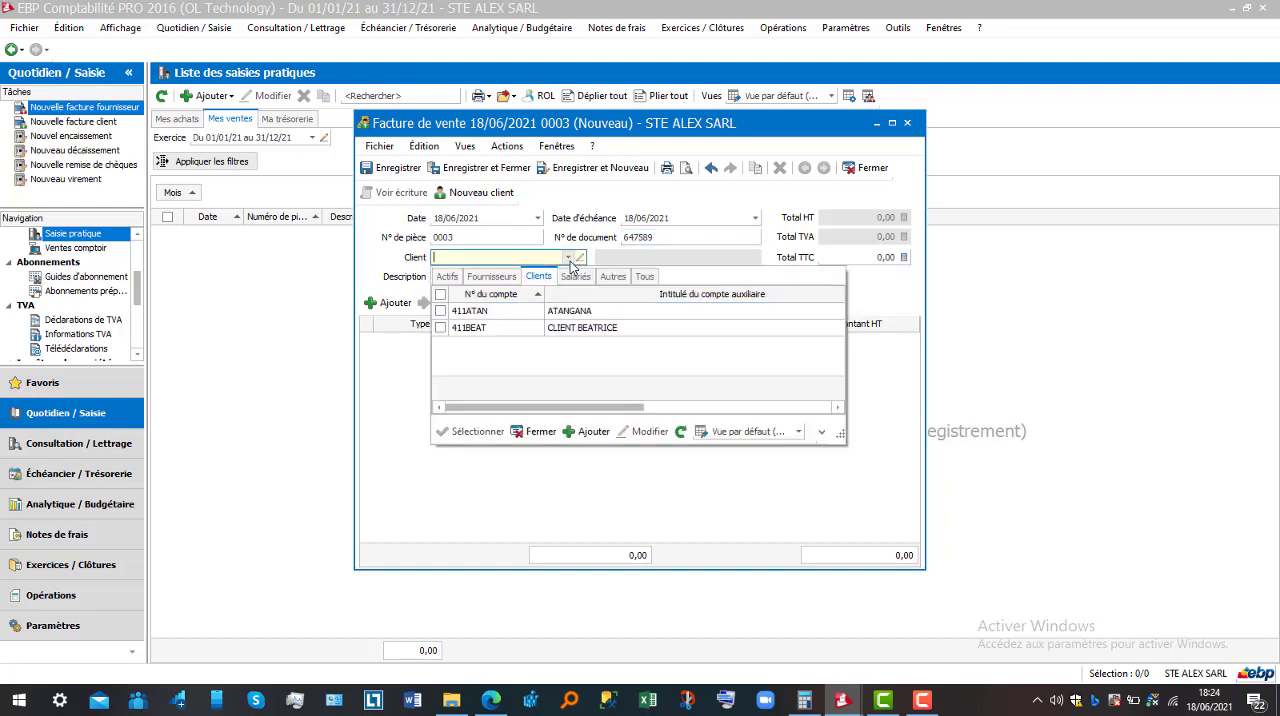
left_click(585, 328)
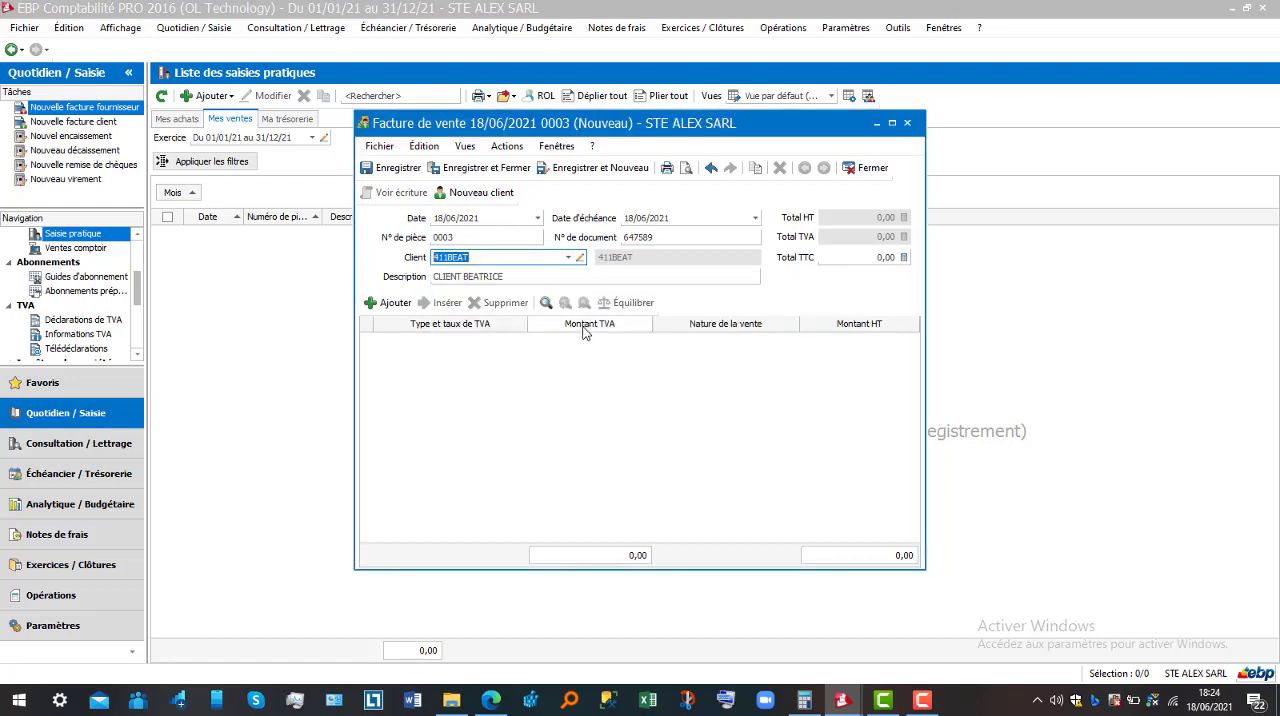
Add a line to the sales invoice and set its nature of sale to Produits finis, account 701
left_click(395, 304)
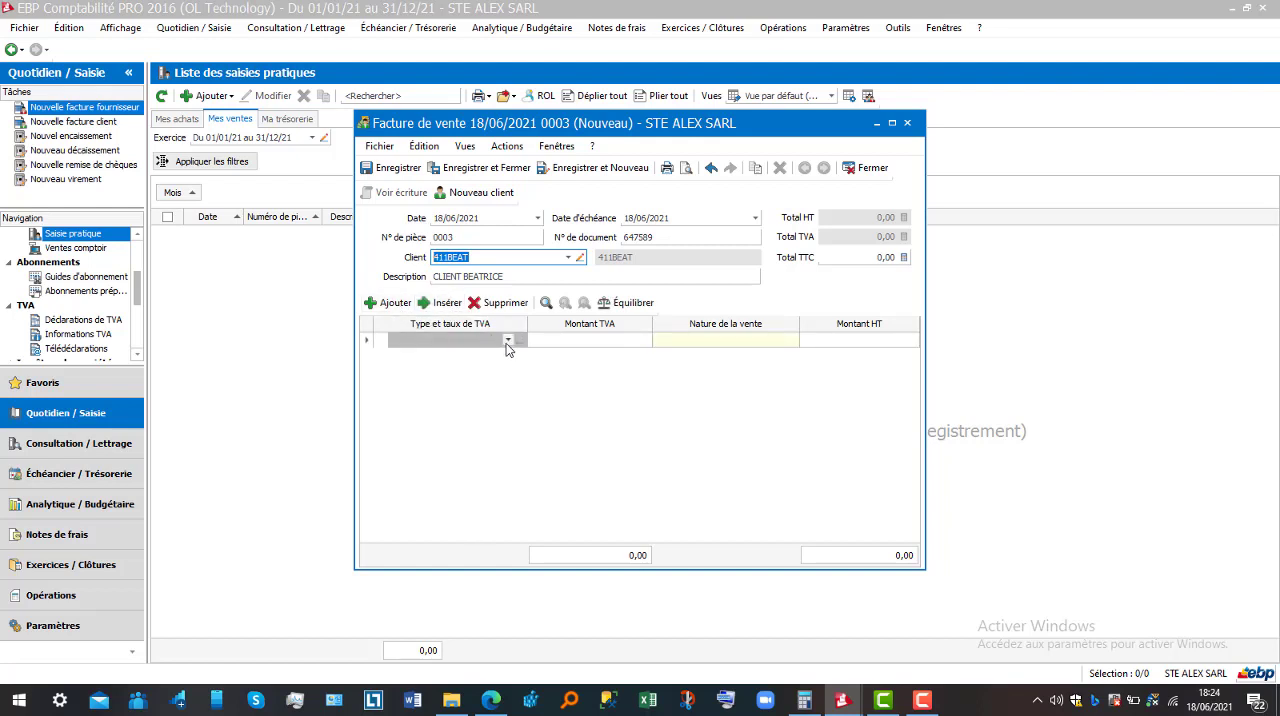
left_click(589, 344)
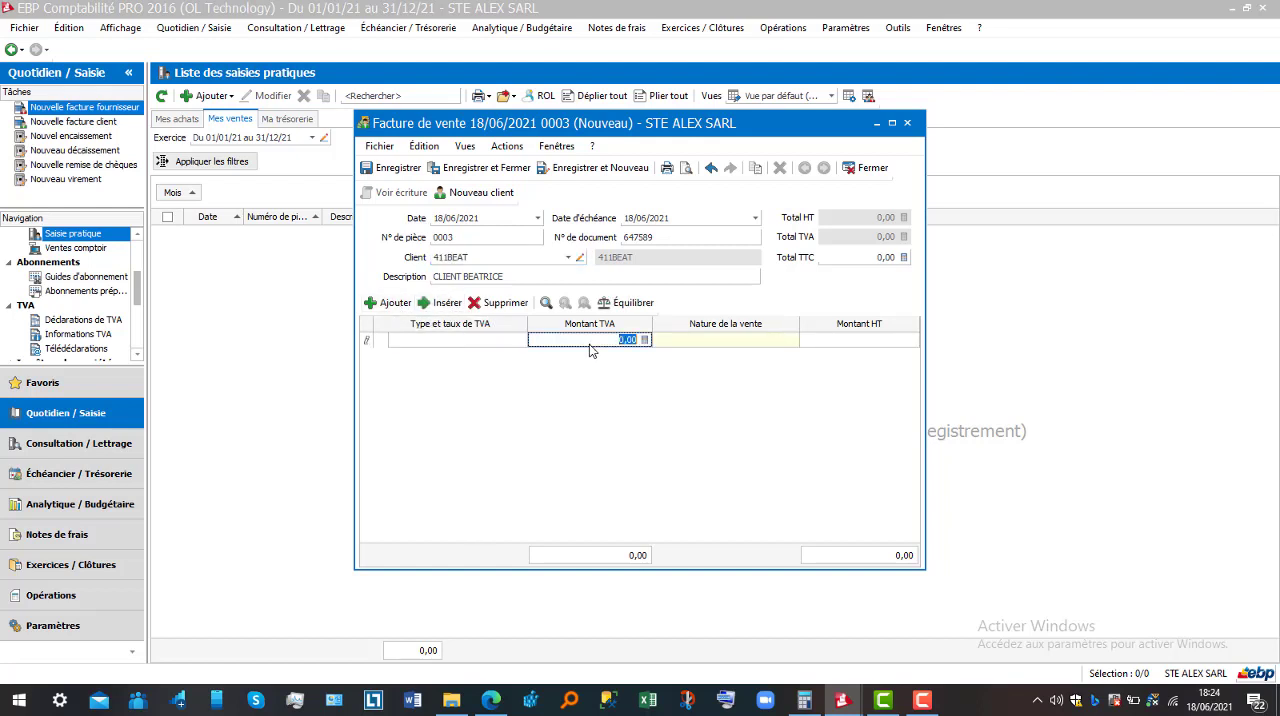
left_click(736, 342)
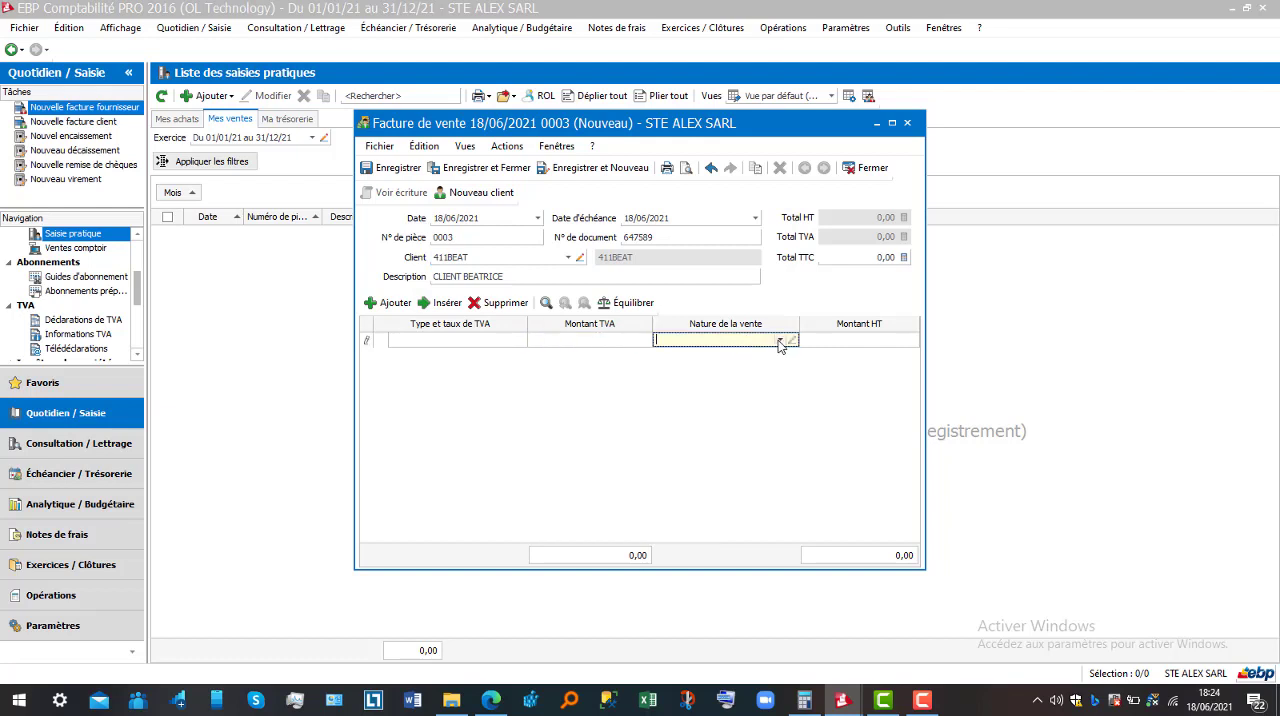
left_click(780, 341)
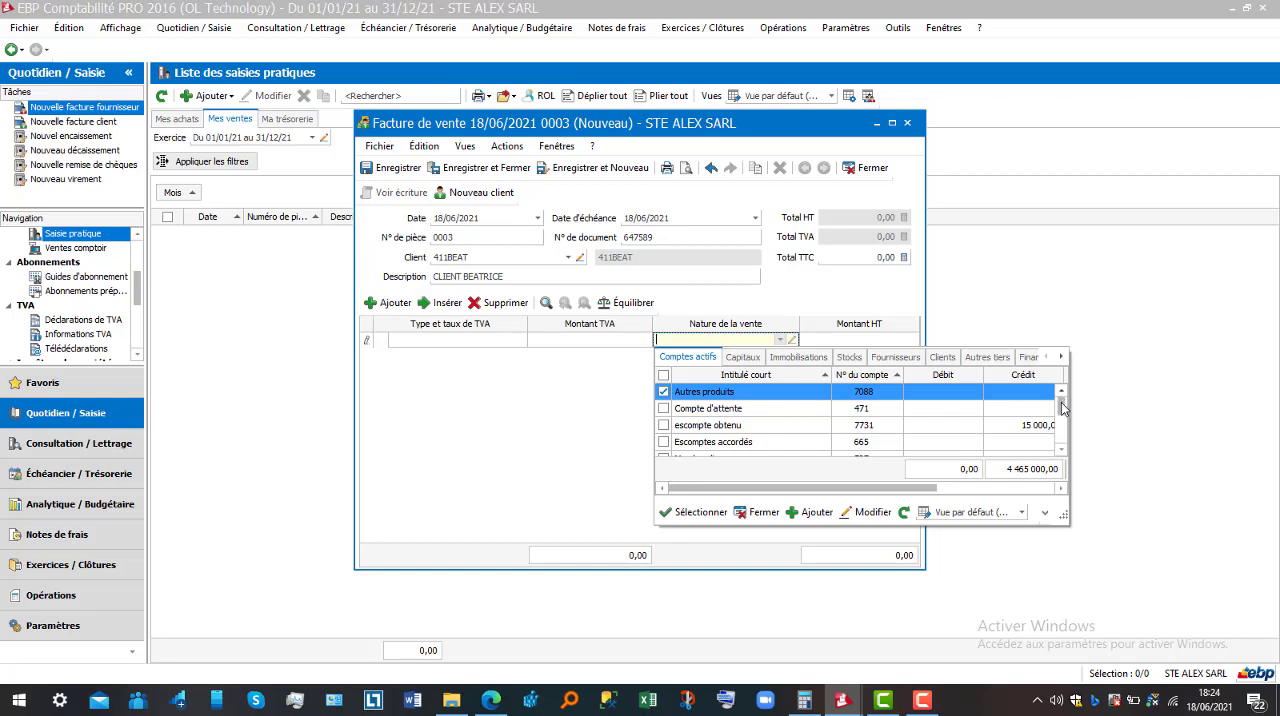
left_click(866, 394)
type("701")
key("Tab")
left_click(716, 339)
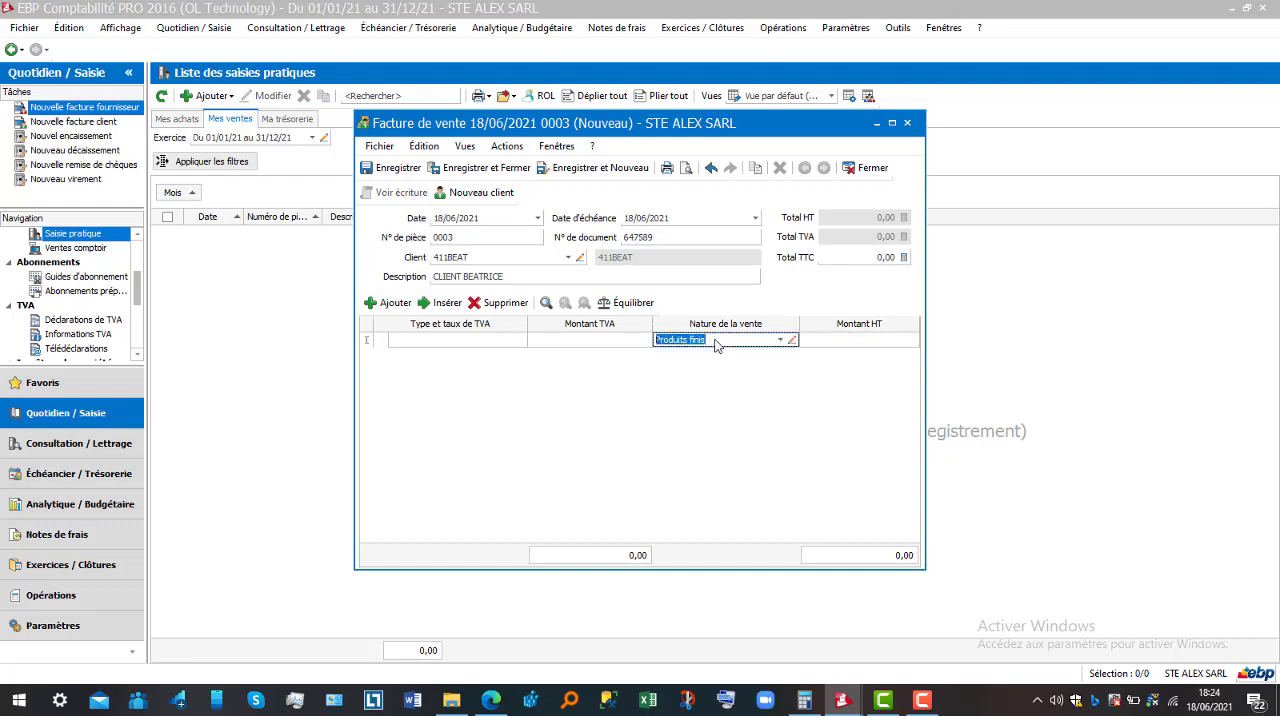
left_click(780, 340)
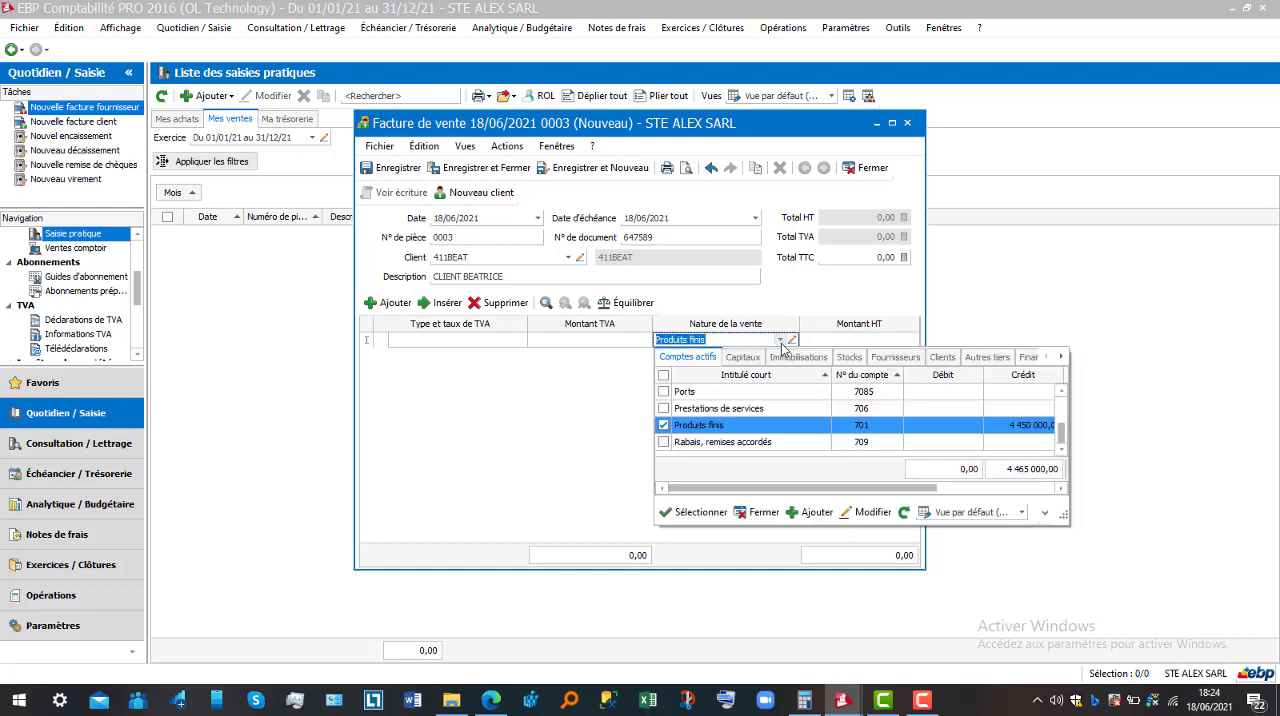
Confirm Produits finis as the nature of sale and set the invoice line's VAT type to TVA col. Corse 20 débits
left_click(762, 426)
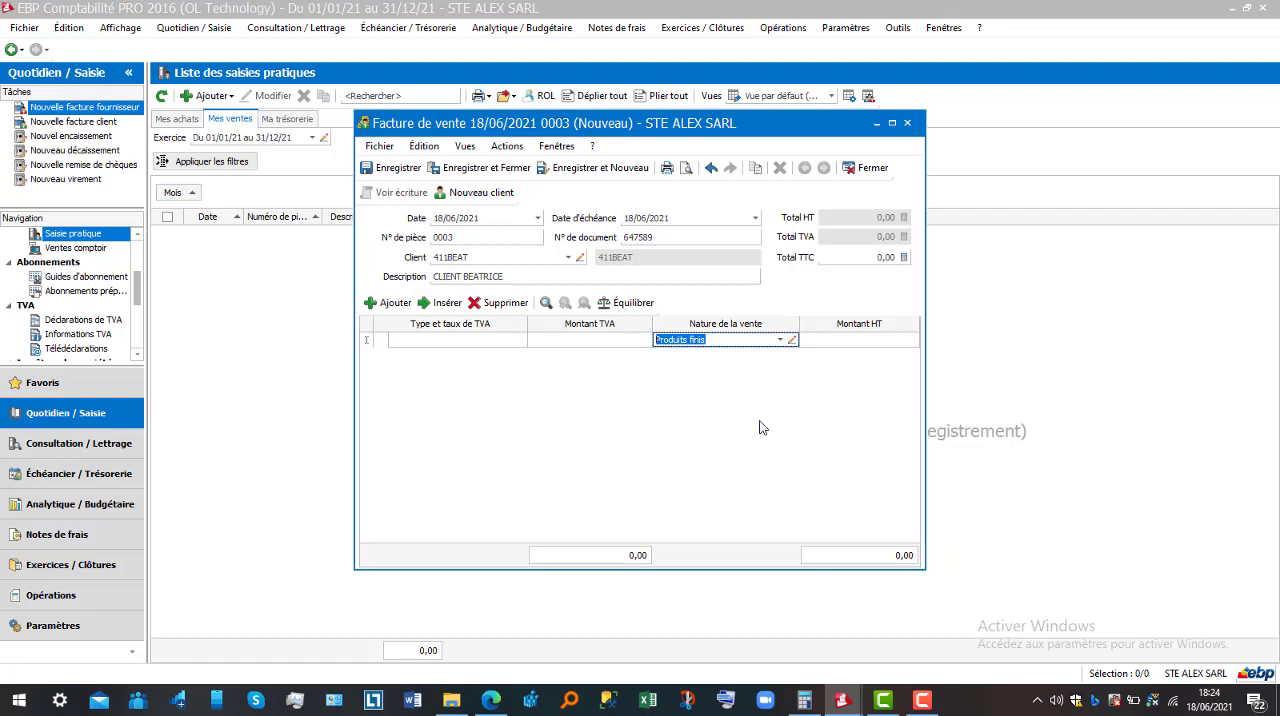
left_click(483, 342)
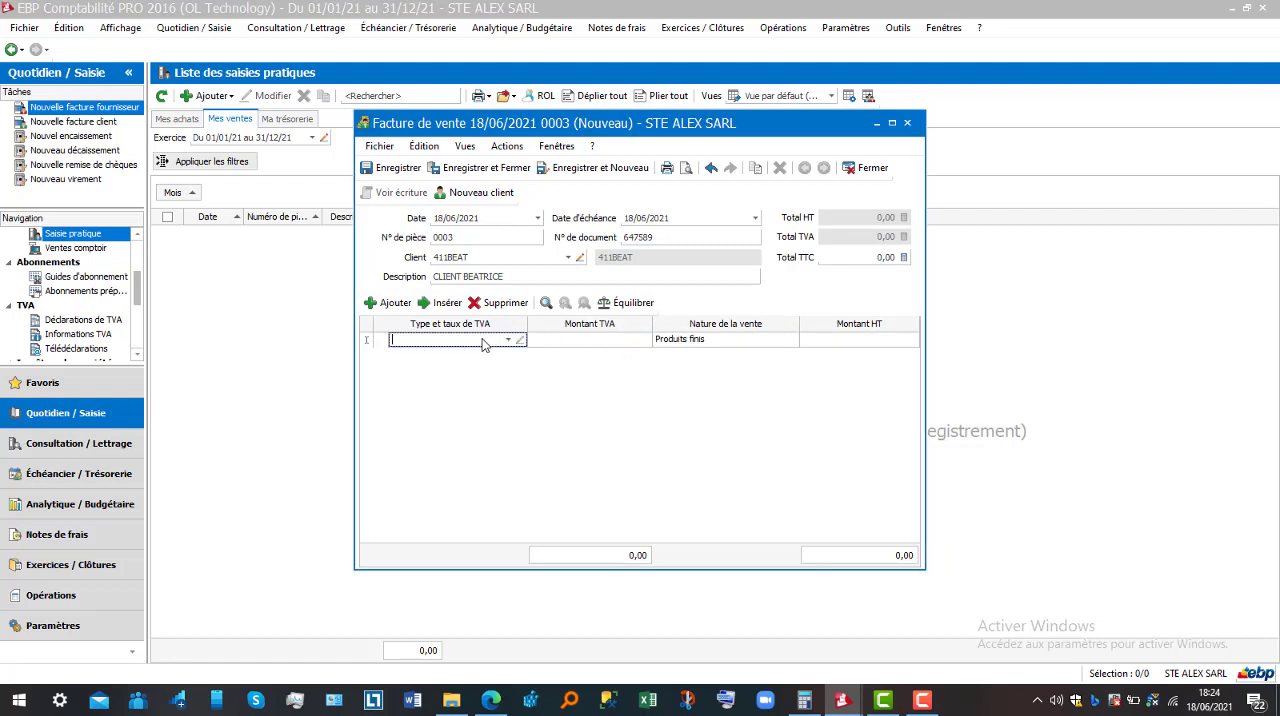
left_click(508, 340)
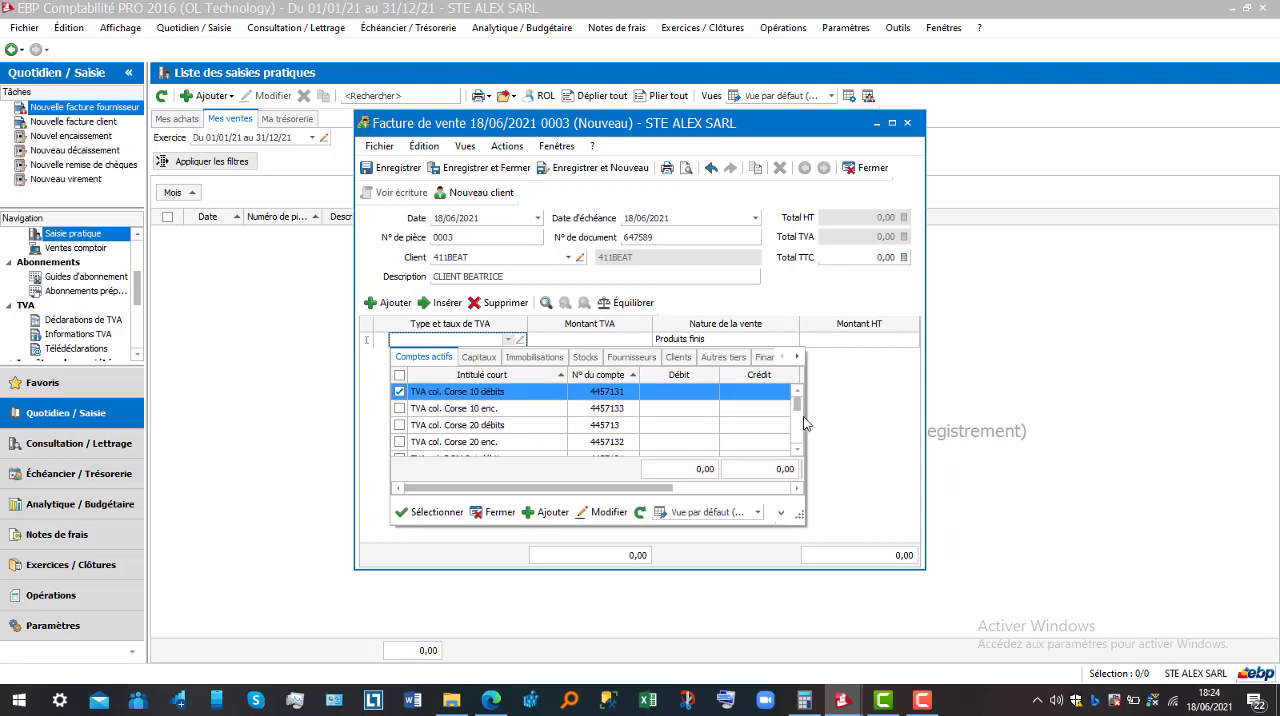
mouse_move(797, 404)
left_mouse_down()
mouse_move(787, 454)
mouse_move(789, 394)
left_mouse_up()
double_click(623, 432)
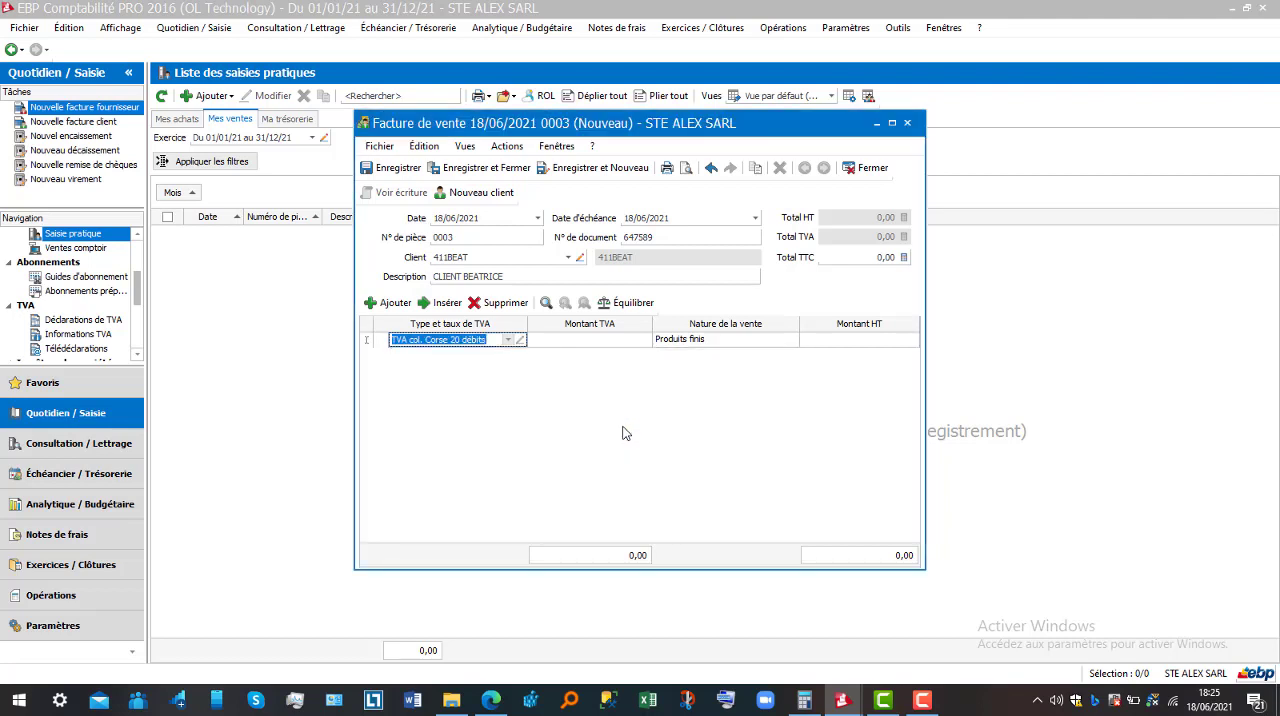
key("Tab")
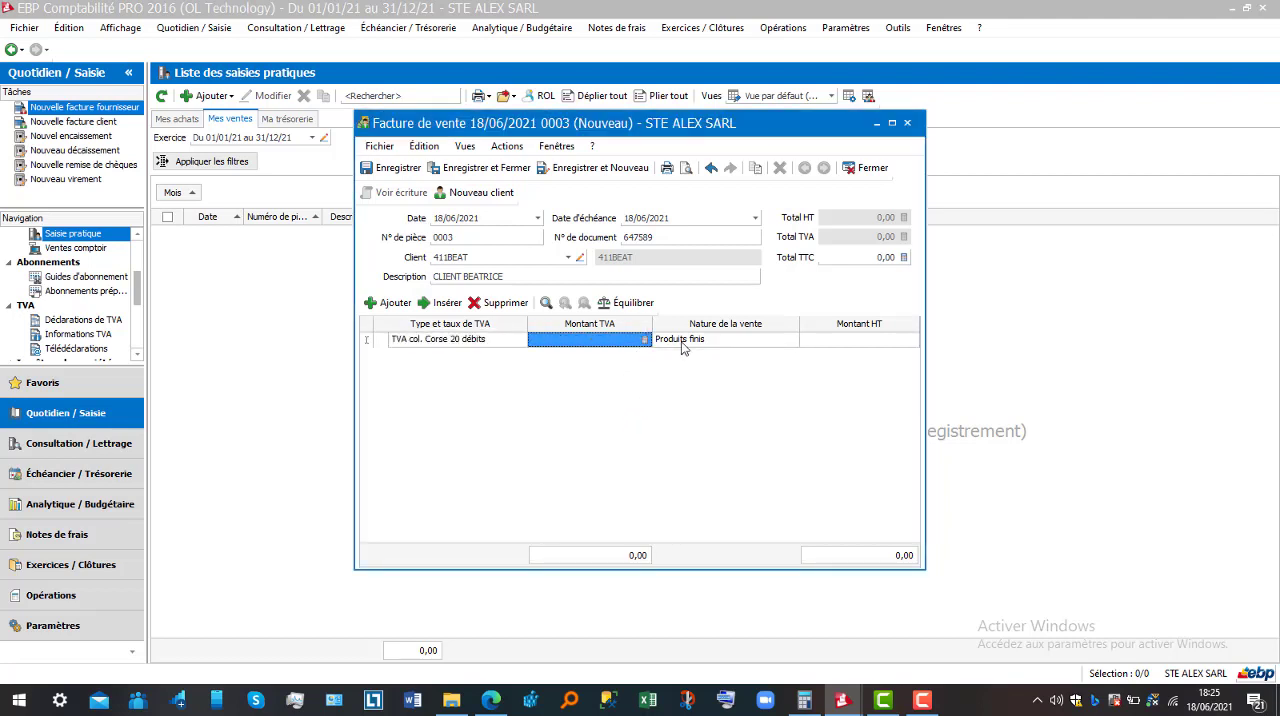
Enter 900 000 as the Produits finis line's amount excluding tax and delete the extra negative line below it
left_click(823, 345)
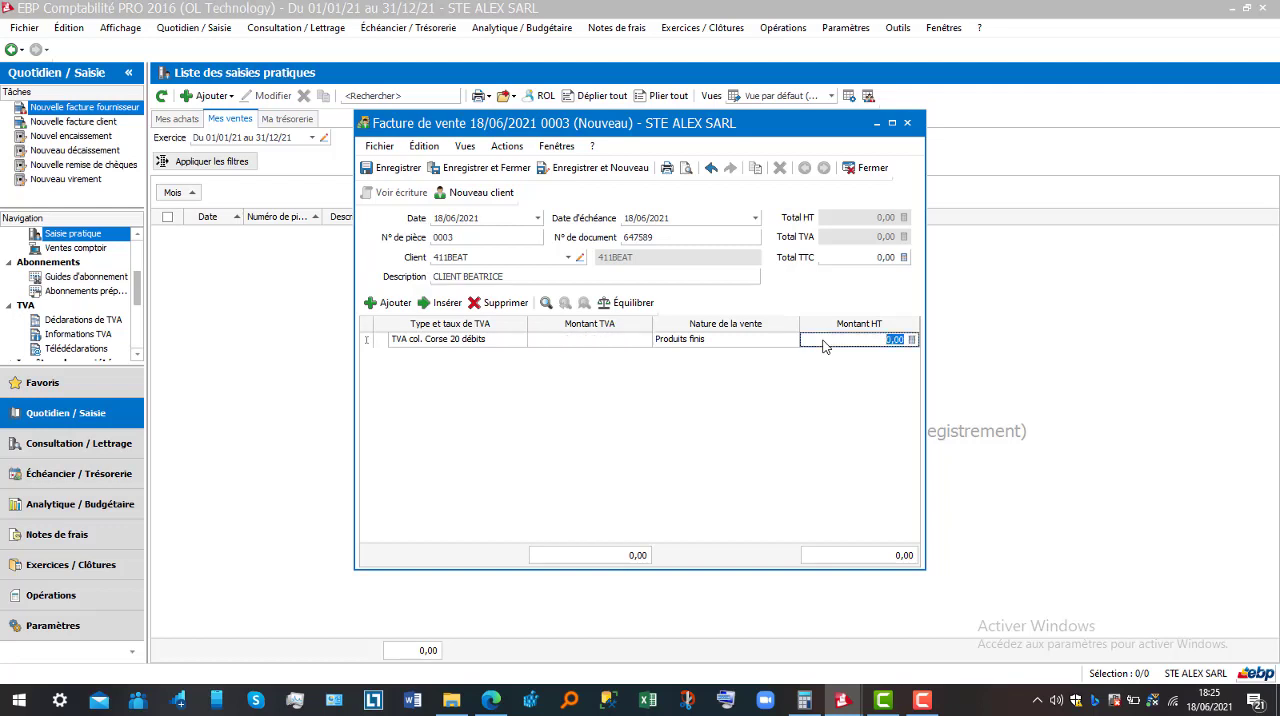
type("900 000")
key("Return")
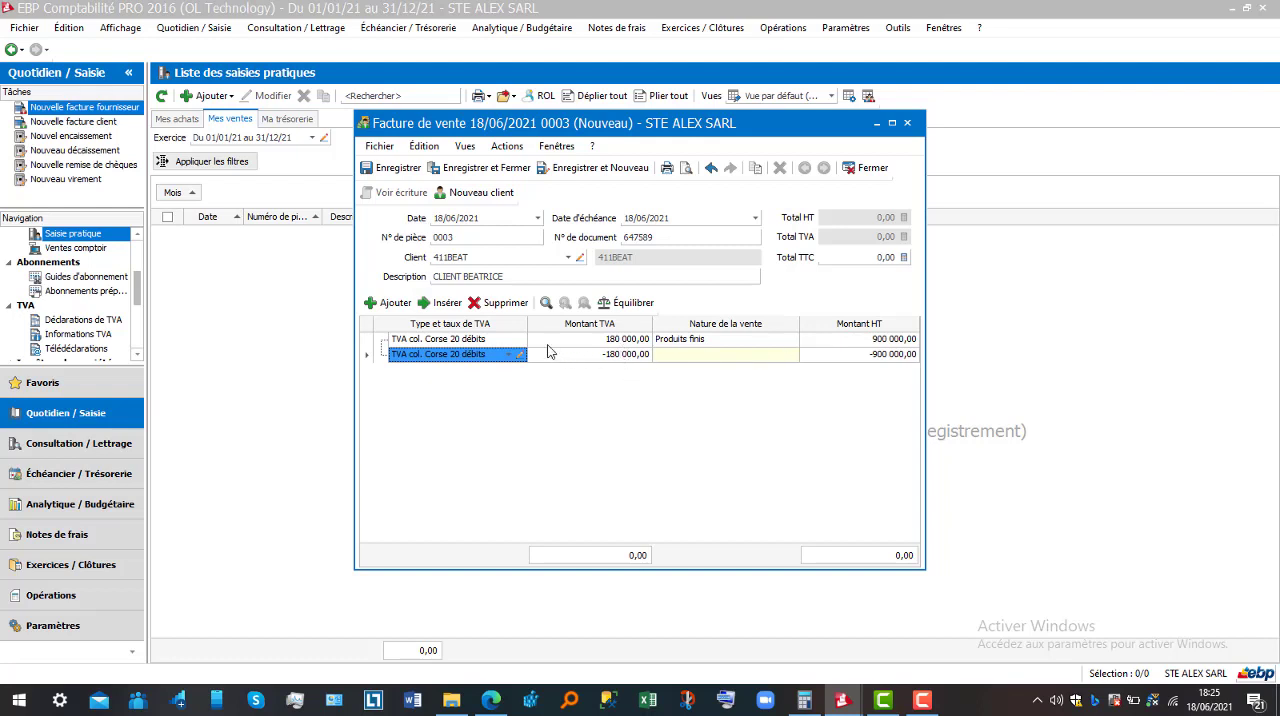
left_click(505, 303)
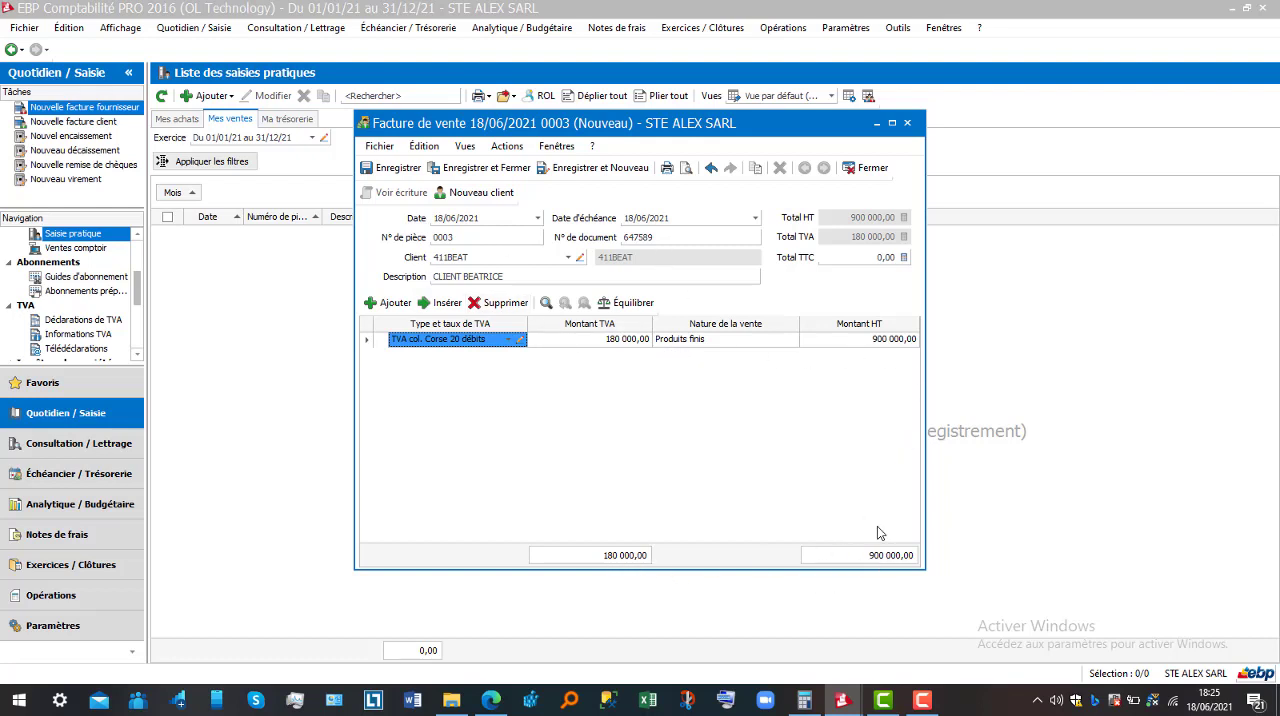
Set the sales invoice's Total TTC to 1080000, then save and close the invoice
left_click(845, 259)
type("1")
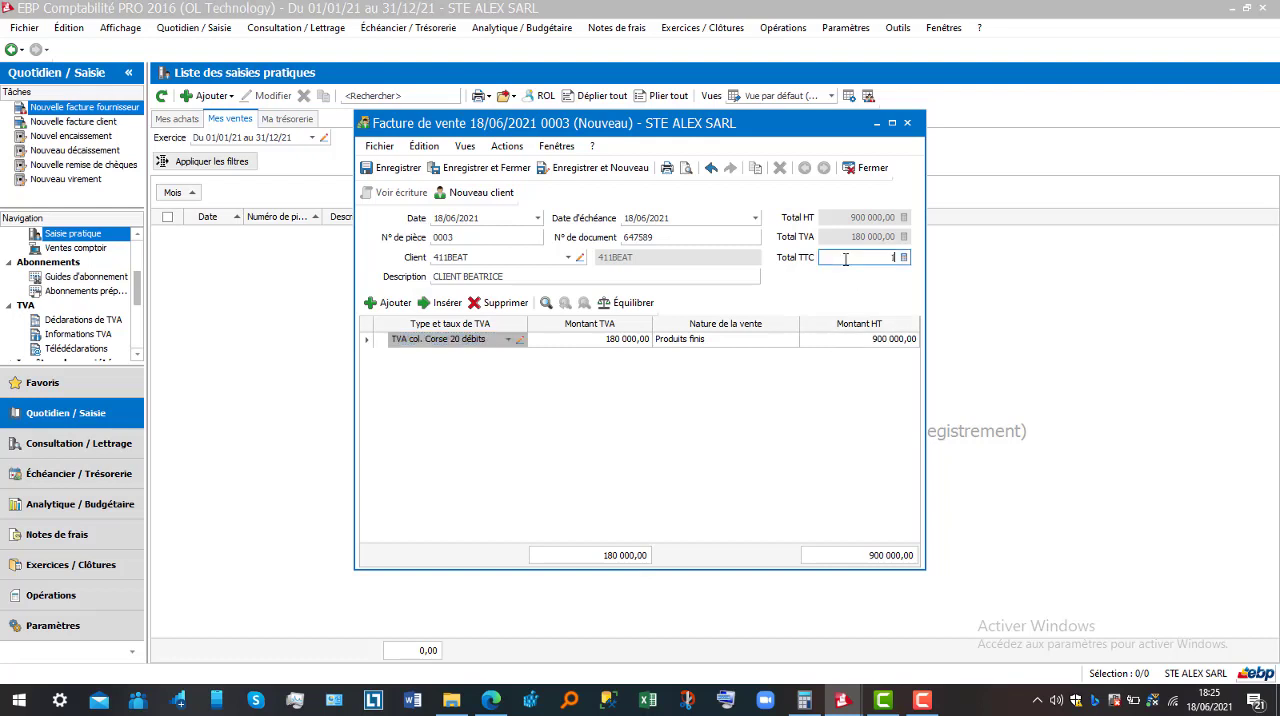
type("080000")
left_click(508, 168)
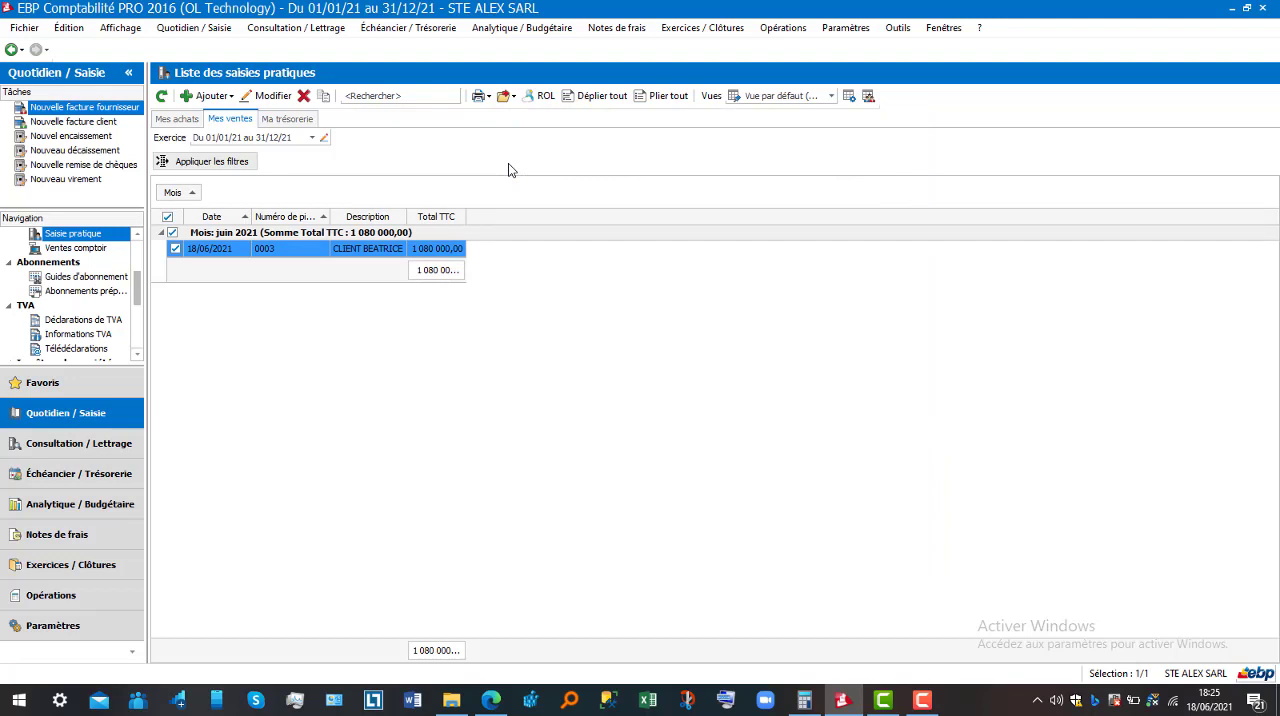
Open the counter sales list (Ventes comptoir) and create a new Ticket Z
left_click(216, 29)
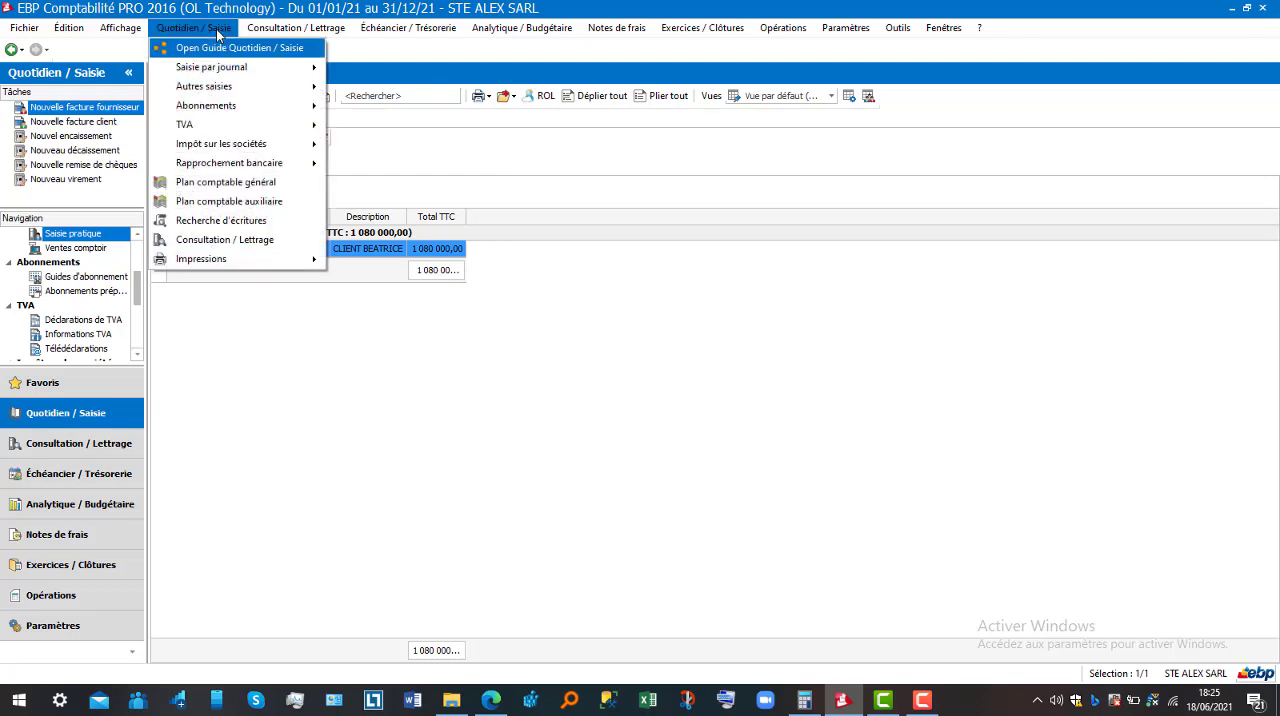
mouse_move(235, 92)
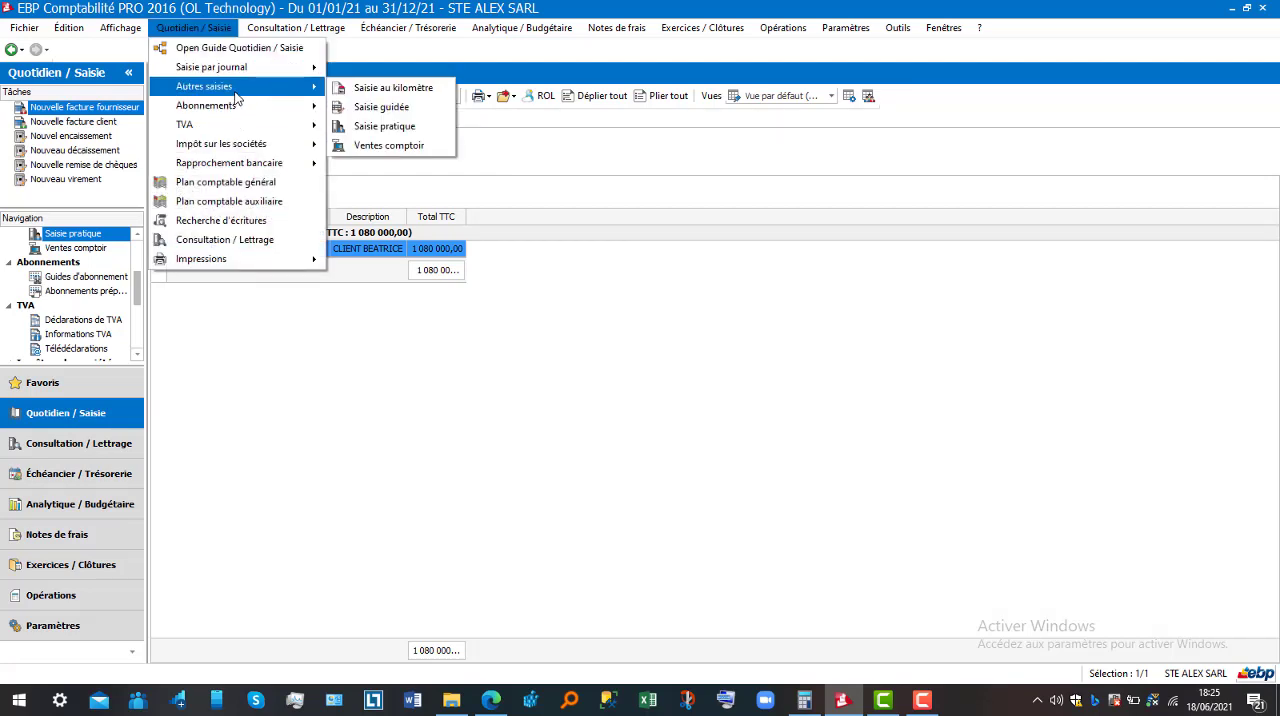
left_click(405, 147)
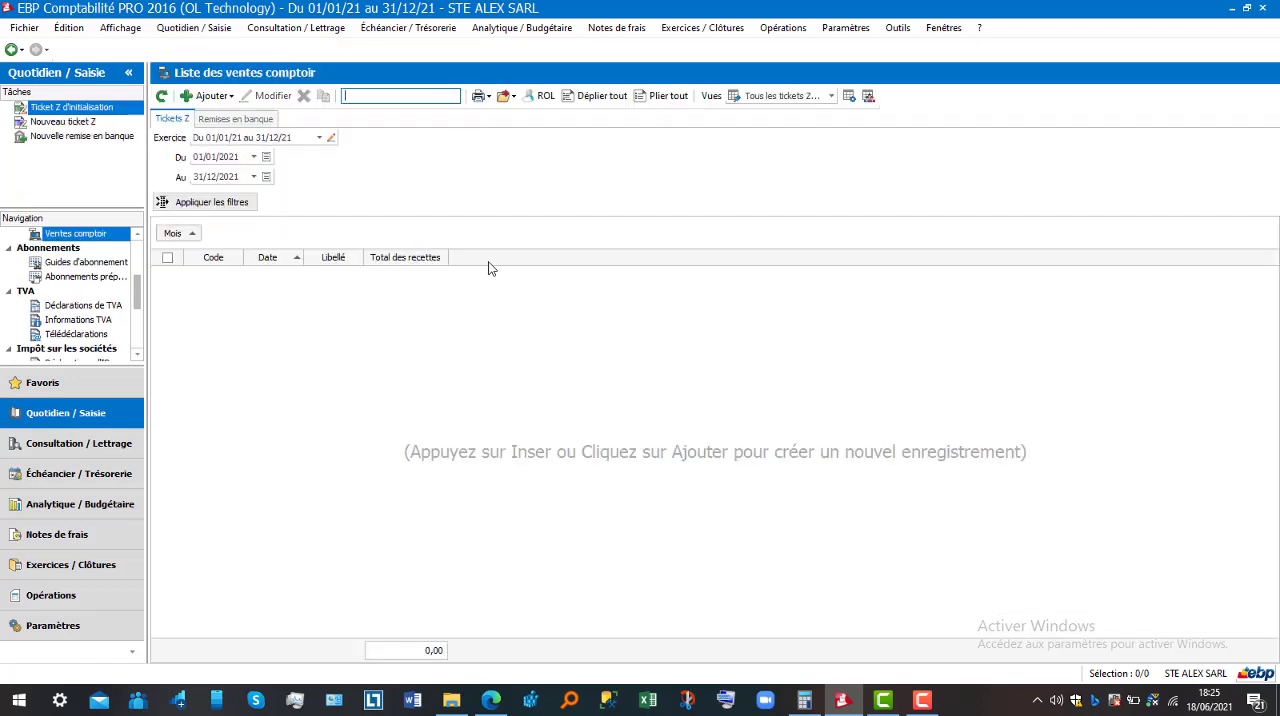
left_click(213, 97)
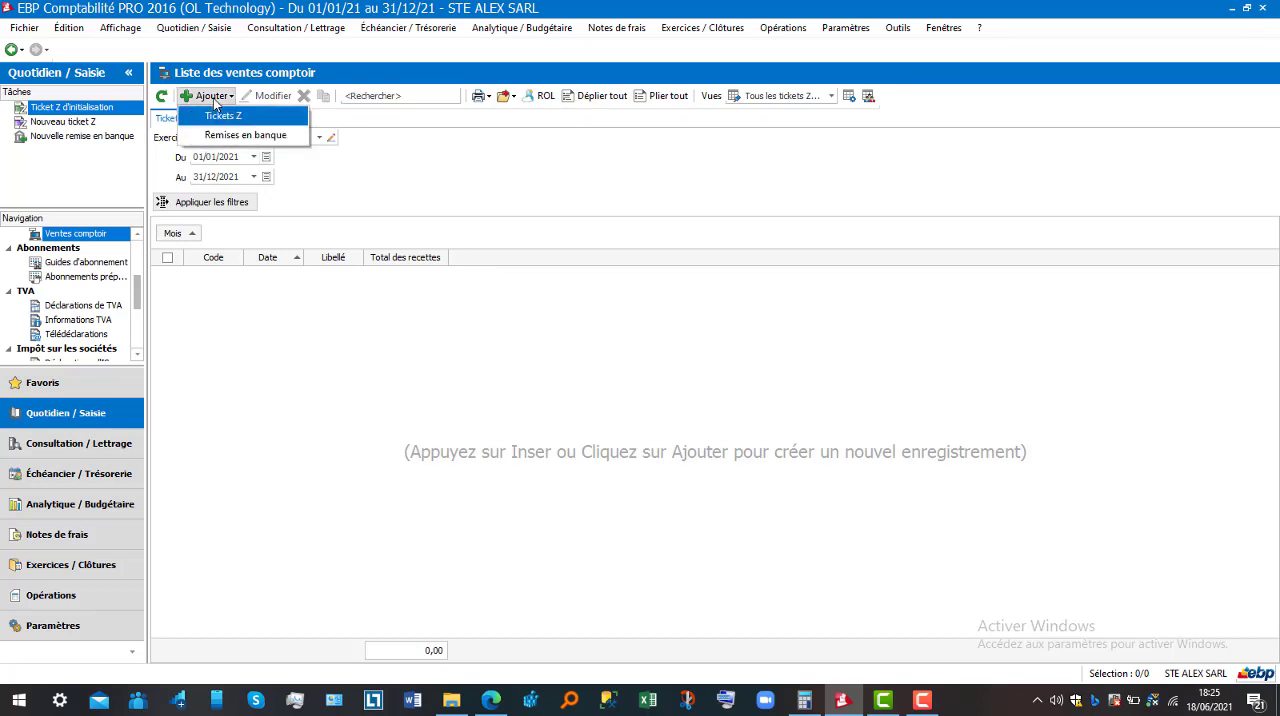
left_click(226, 117)
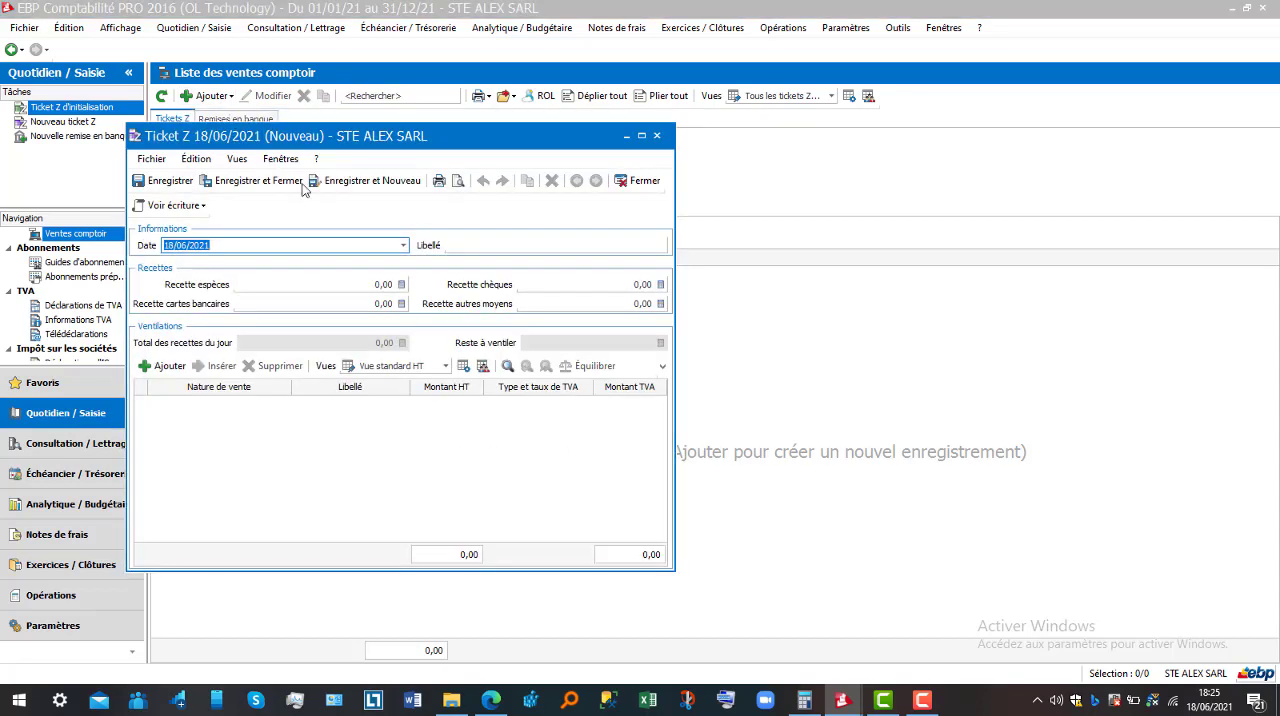
Enter the Ticket Z receipts: 40000 in cash, 60000 in cheques and 95000 by bank card
left_click(316, 287)
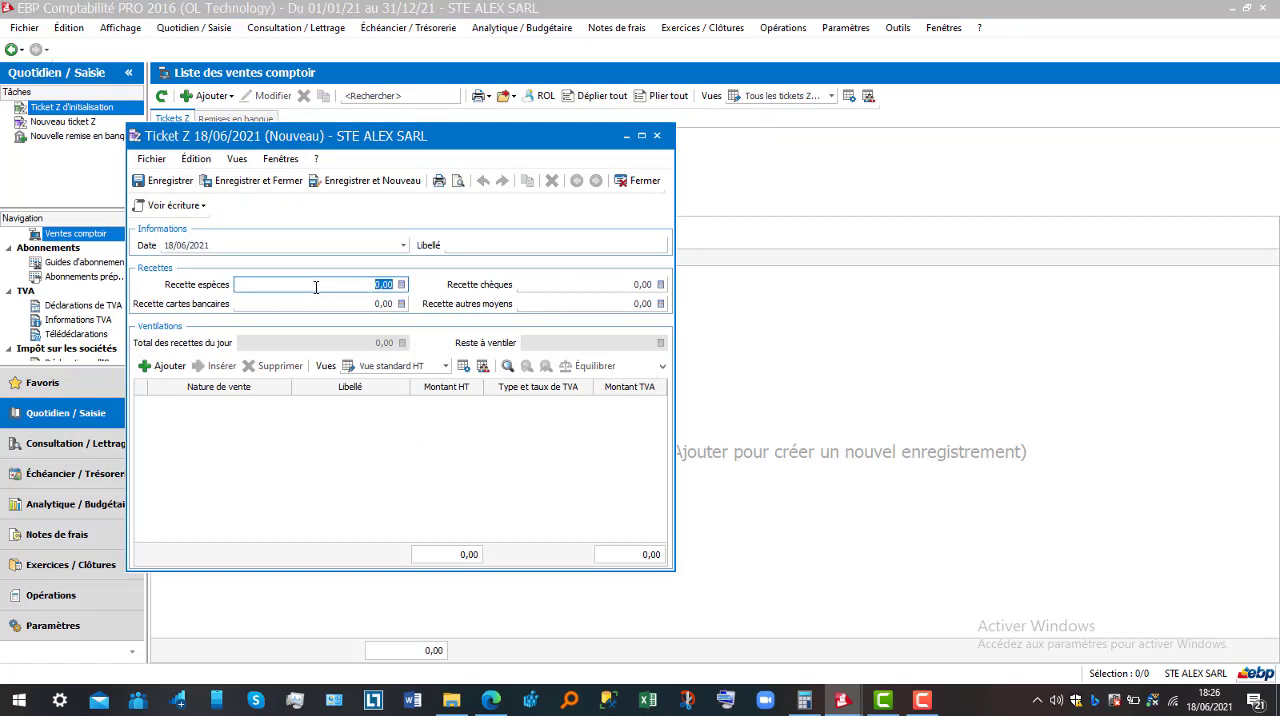
type("40000")
key("Tab")
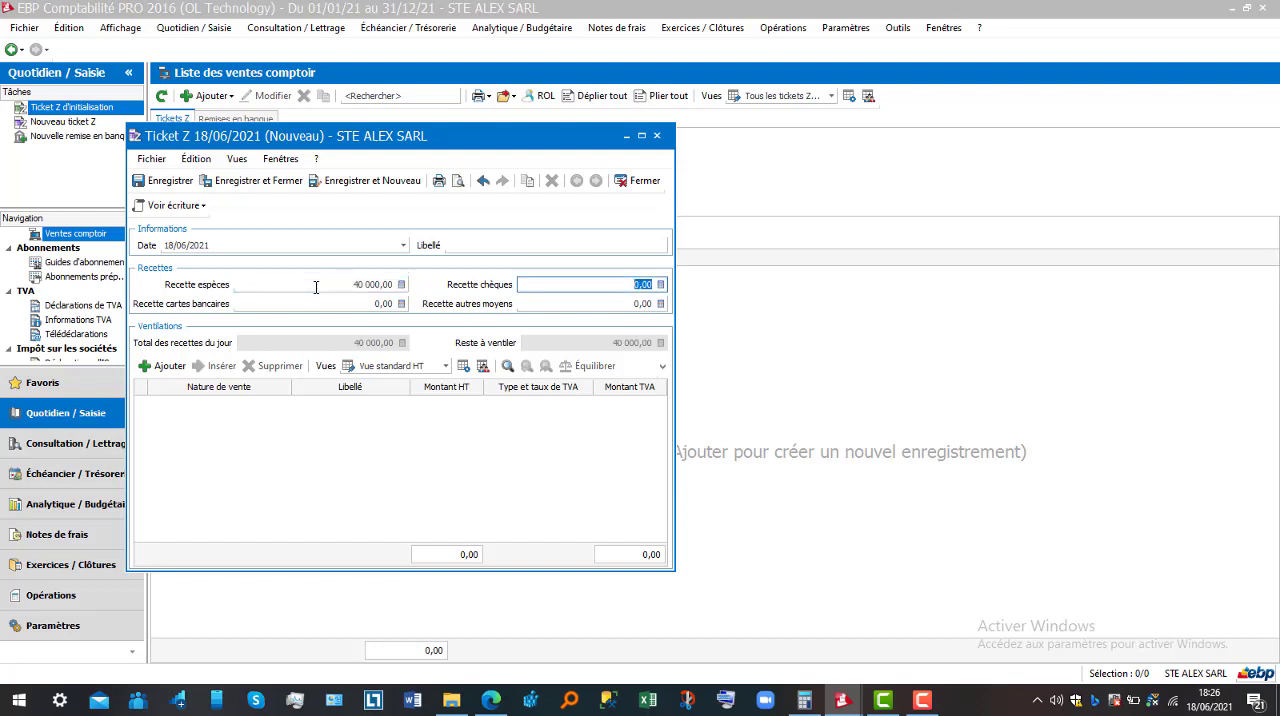
type("60000")
left_click(308, 306)
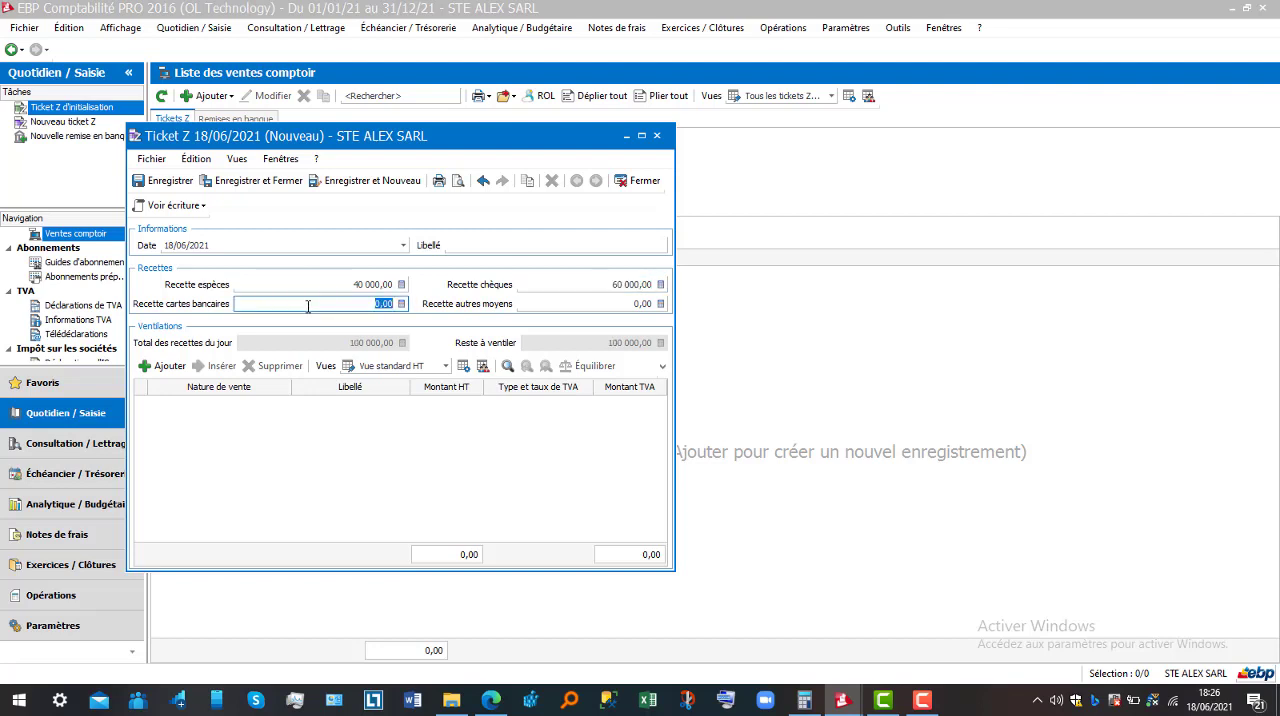
type("95000")
key("Tab")
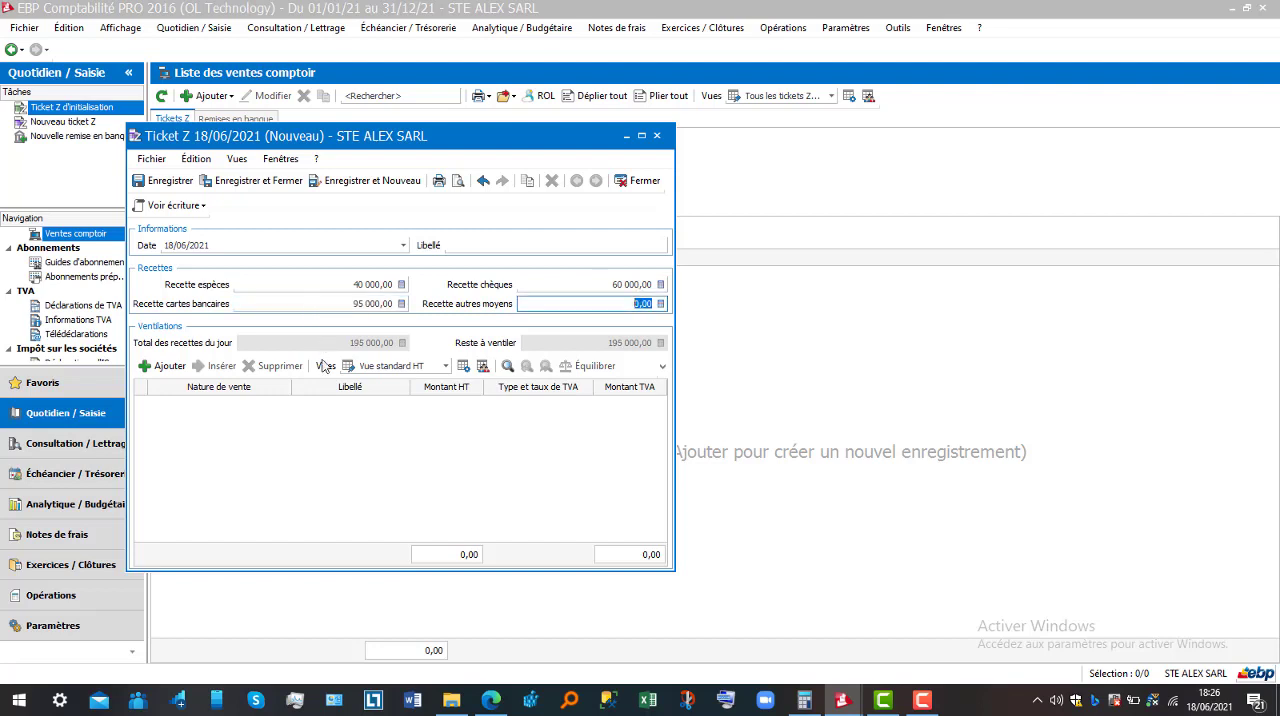
Add a line to the Ticket Z breakdown and set its nature of sale to Produits finis, account 701
left_click(168, 367)
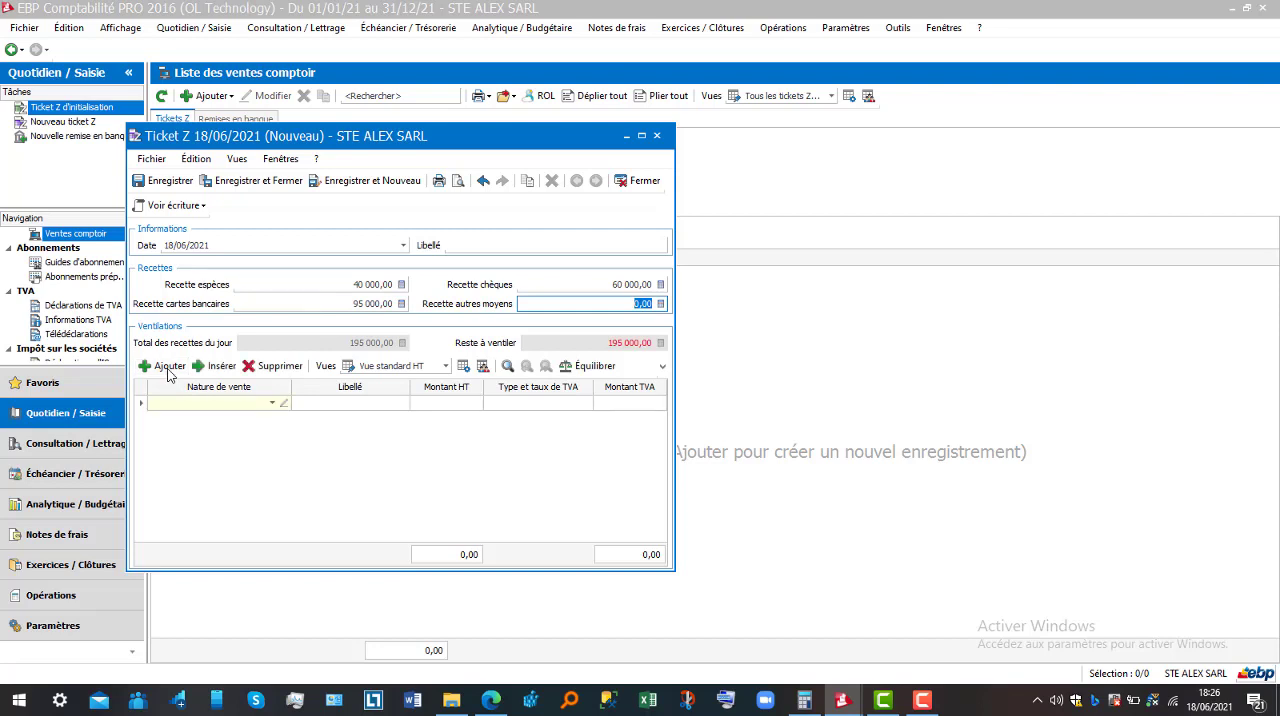
left_click(273, 403)
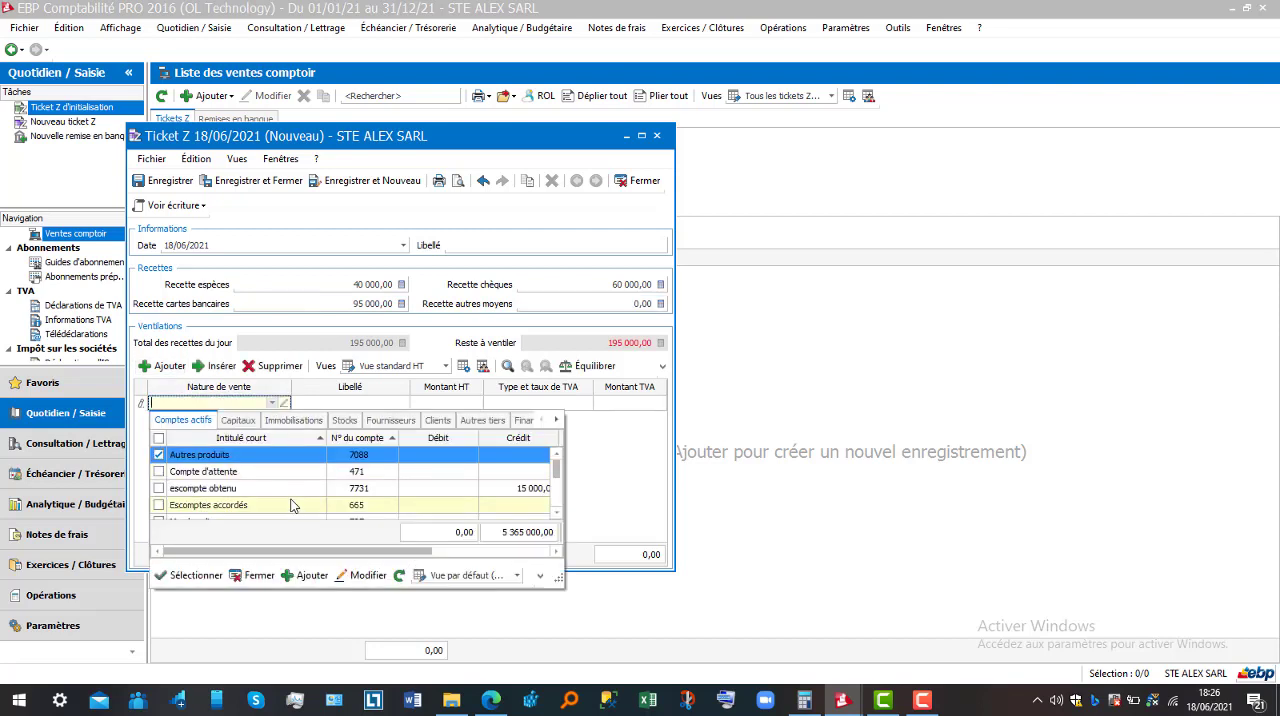
double_click(549, 473)
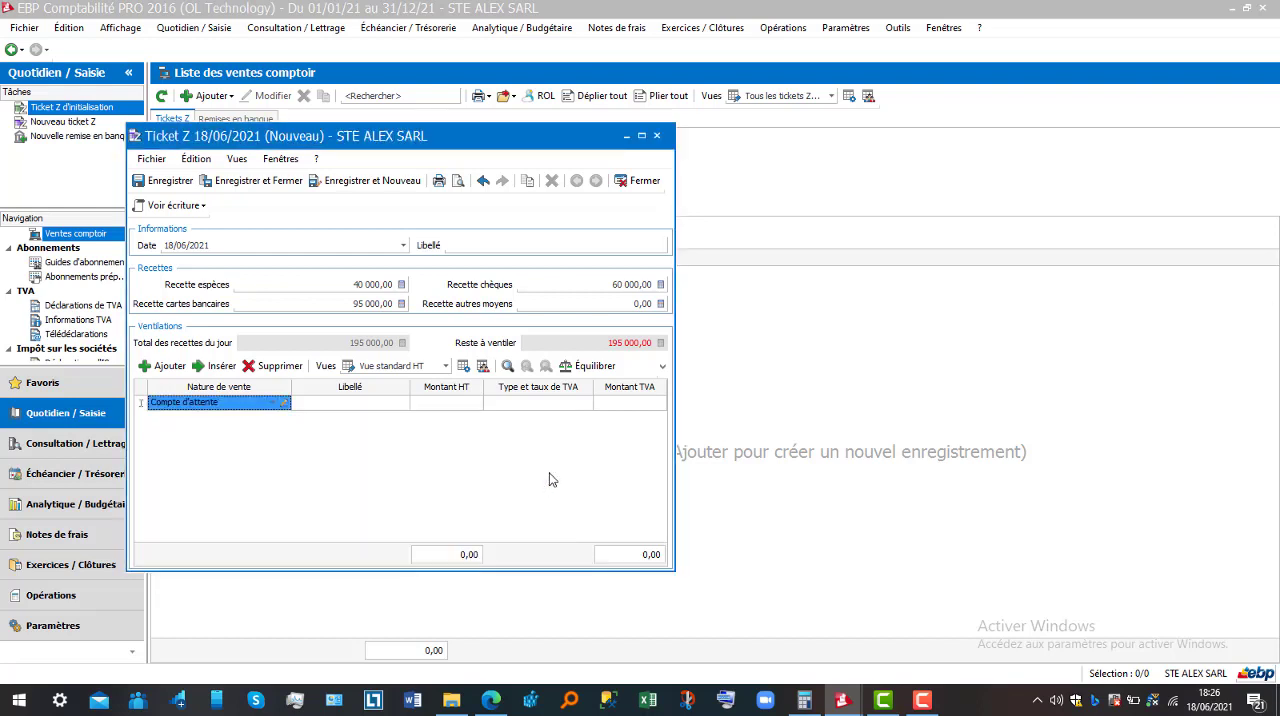
left_click(271, 404)
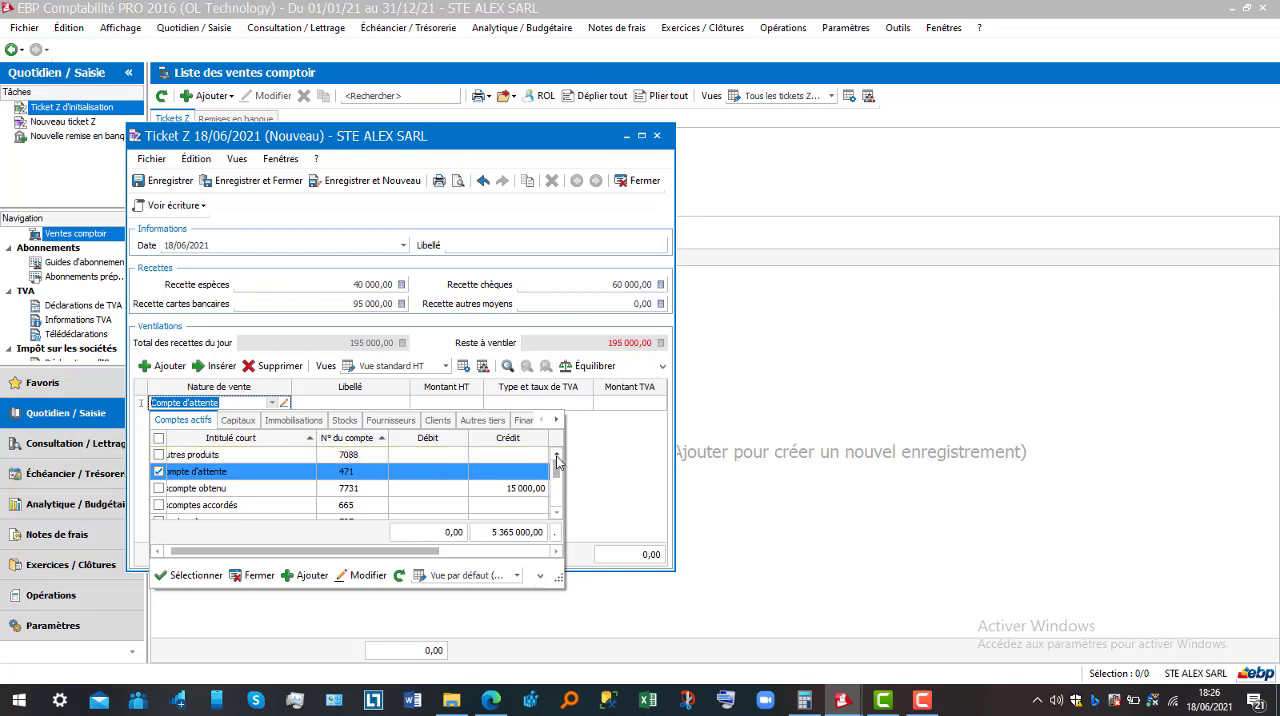
left_click(557, 486)
double_click(518, 505)
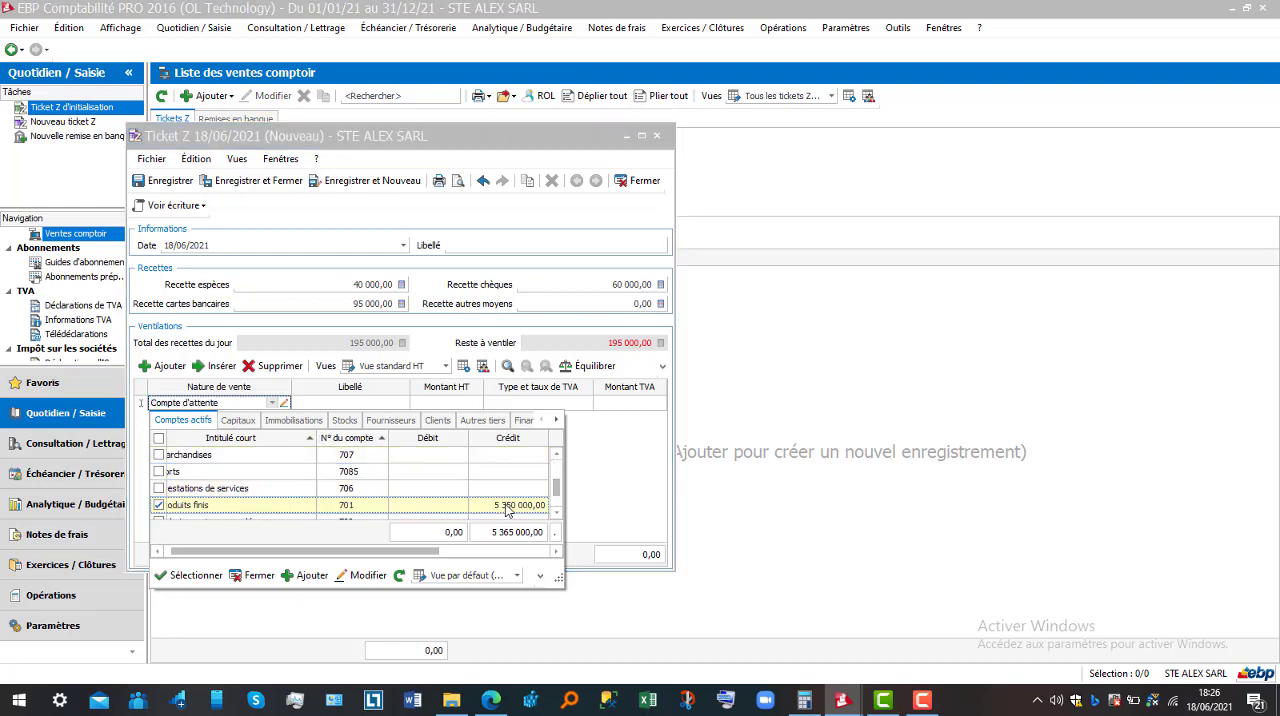
key("Tab")
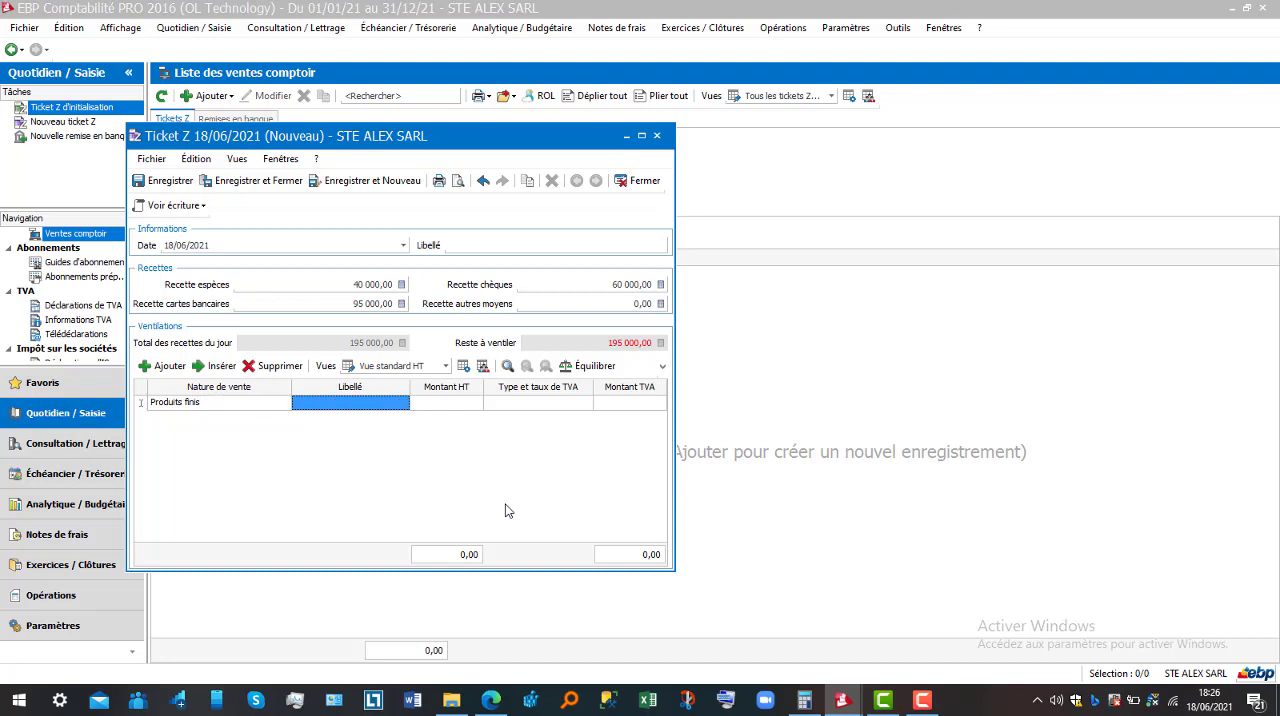
Label the Produits finis line VENTE DE MARCHANDISE and set its amount excluding tax to 98250
left_click(386, 410)
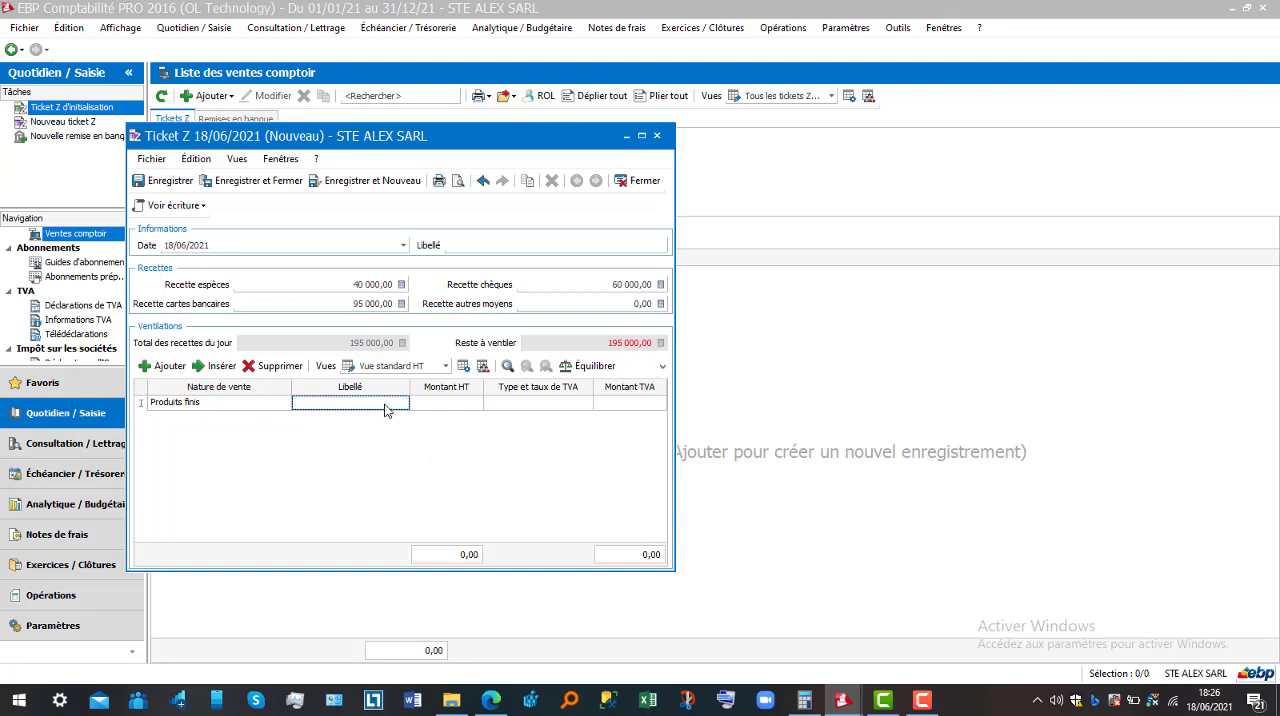
type("VENTE DE MARCHANDISE")
key("Tab")
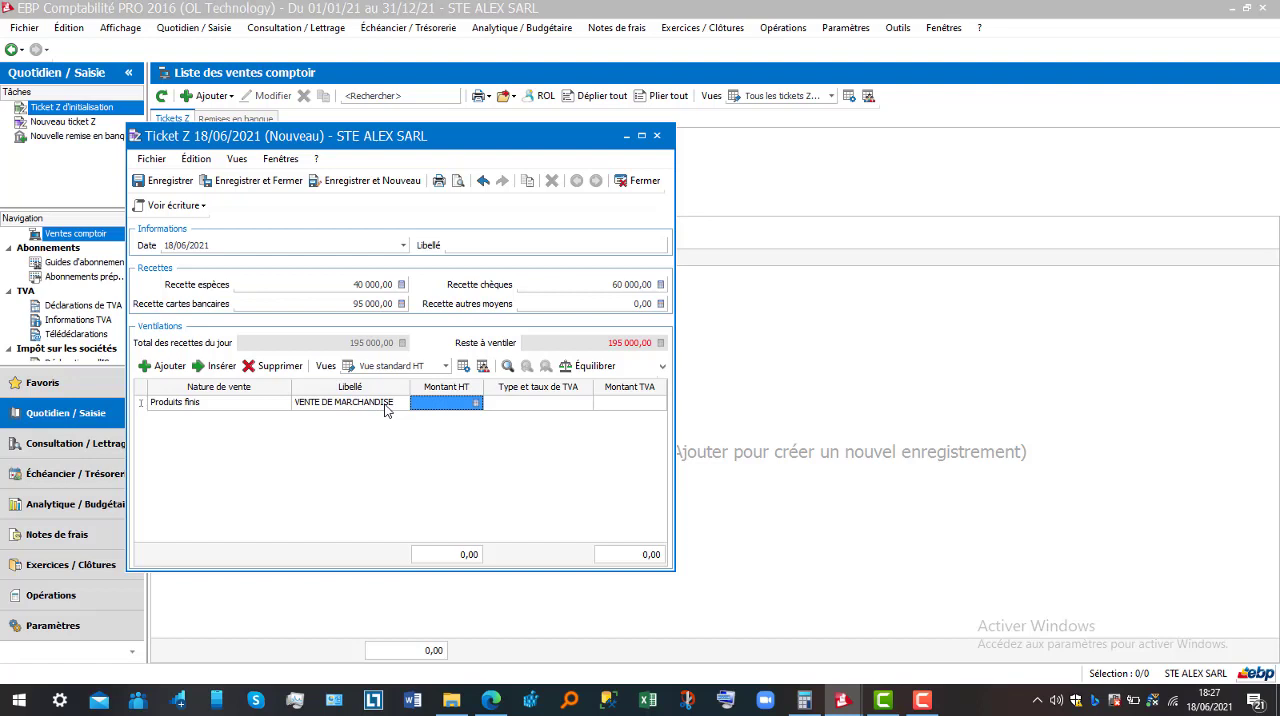
type("98250")
key("Tab")
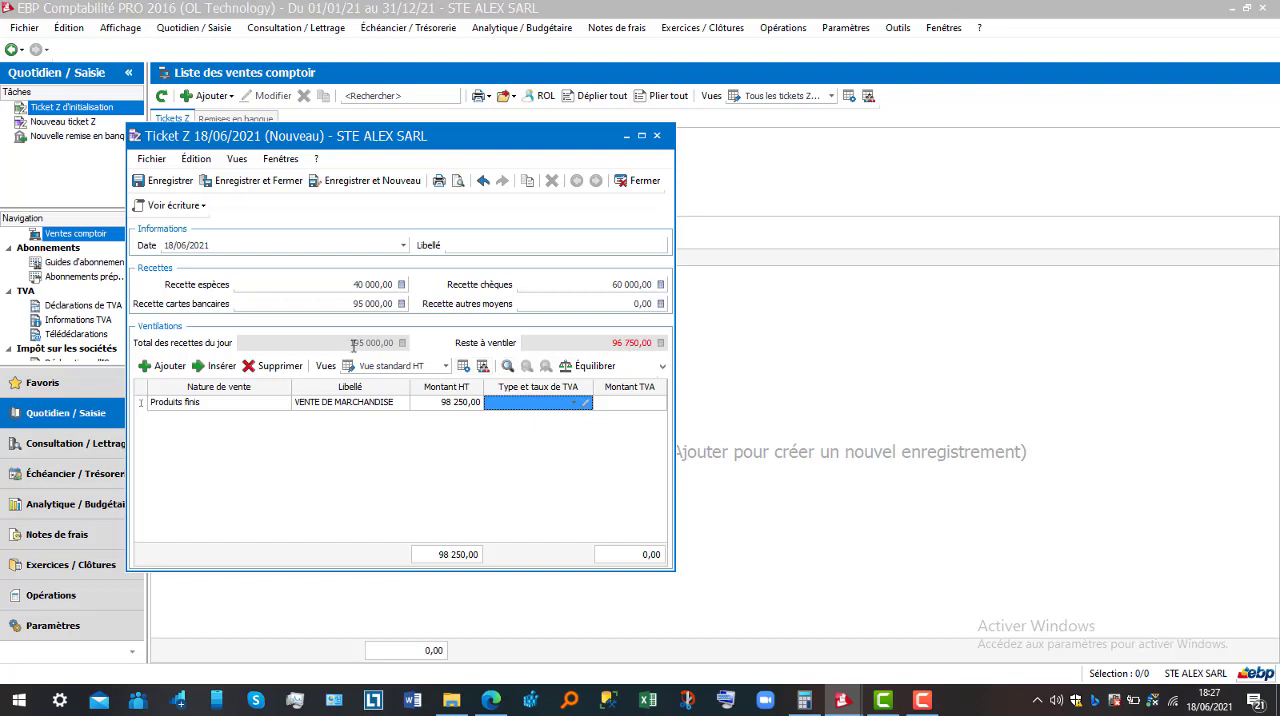
left_click(642, 345)
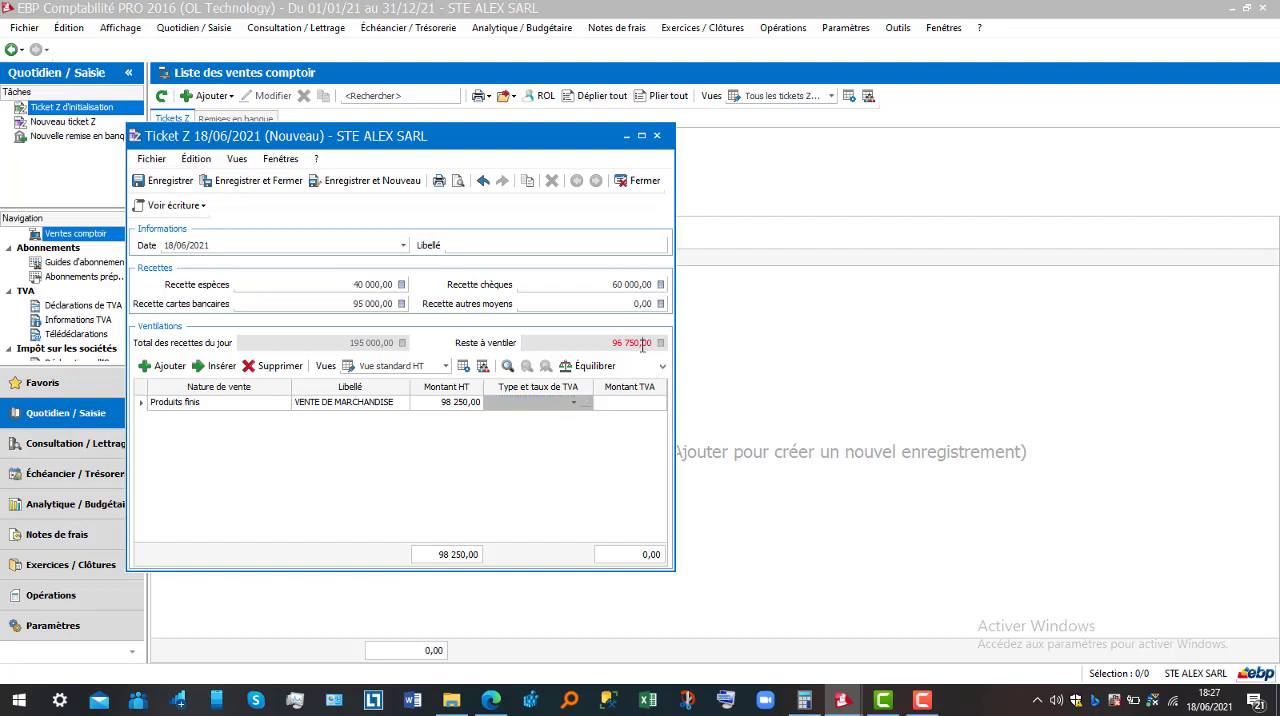
Add a second breakdown line with nature of sale Autres produits, account 7088, and label it SERVICE VENDU
left_click(170, 367)
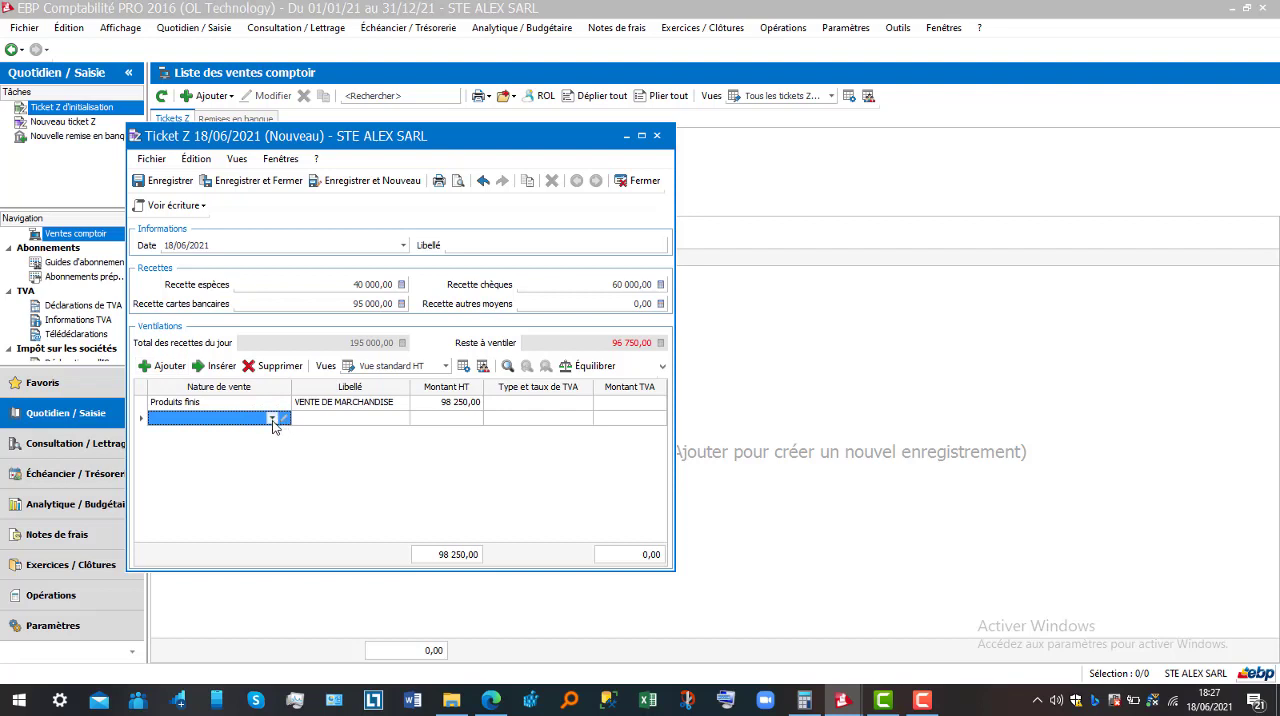
left_click(272, 419)
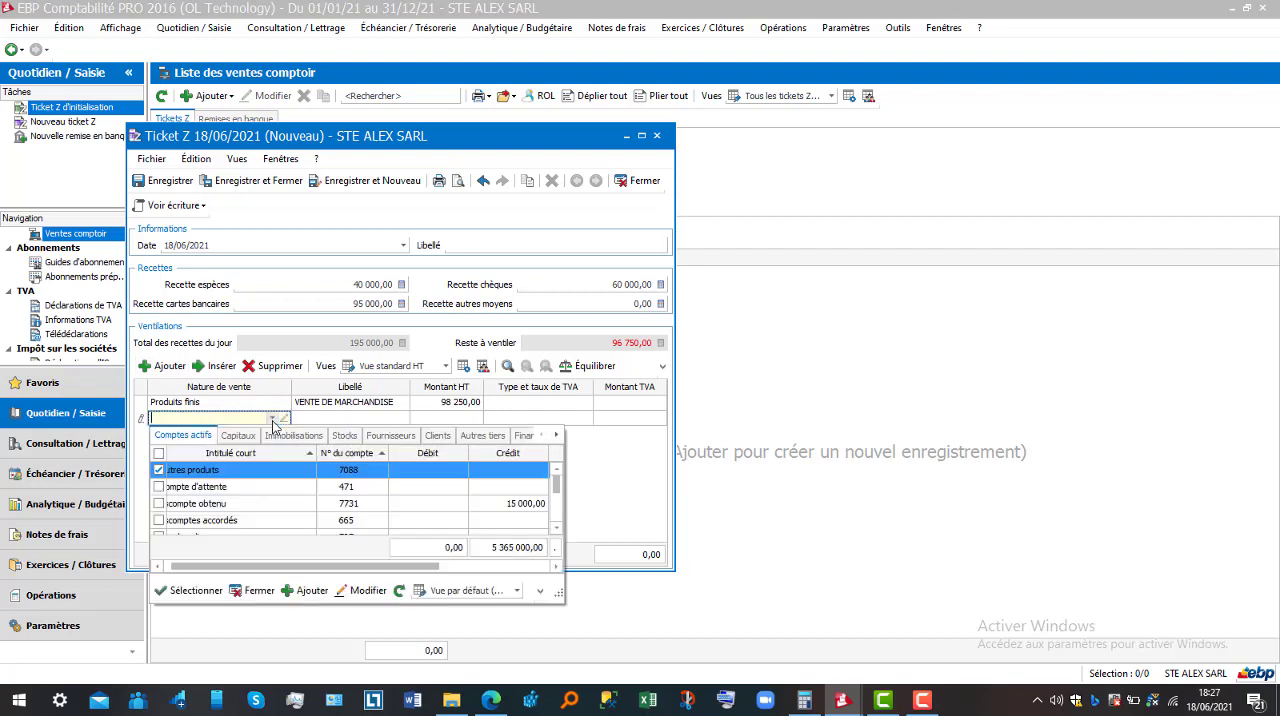
double_click(262, 477)
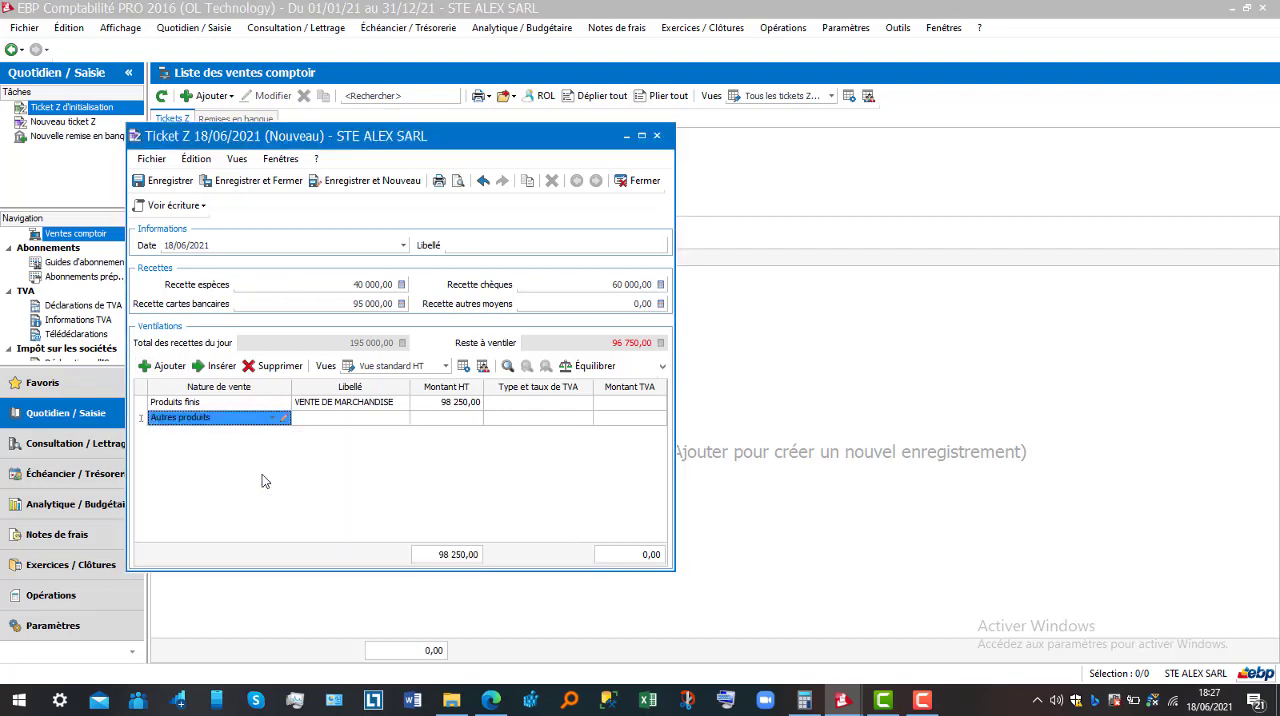
left_click(336, 420)
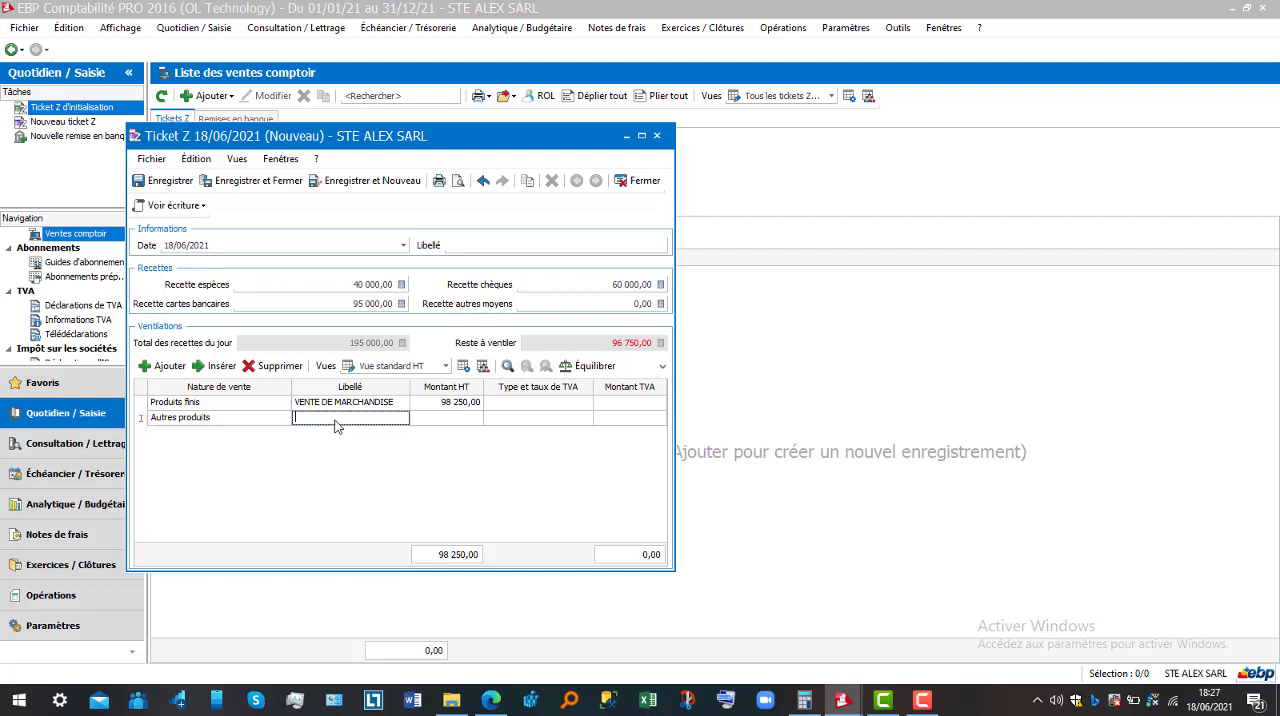
type("SERVICE VENDU")
key("Tab")
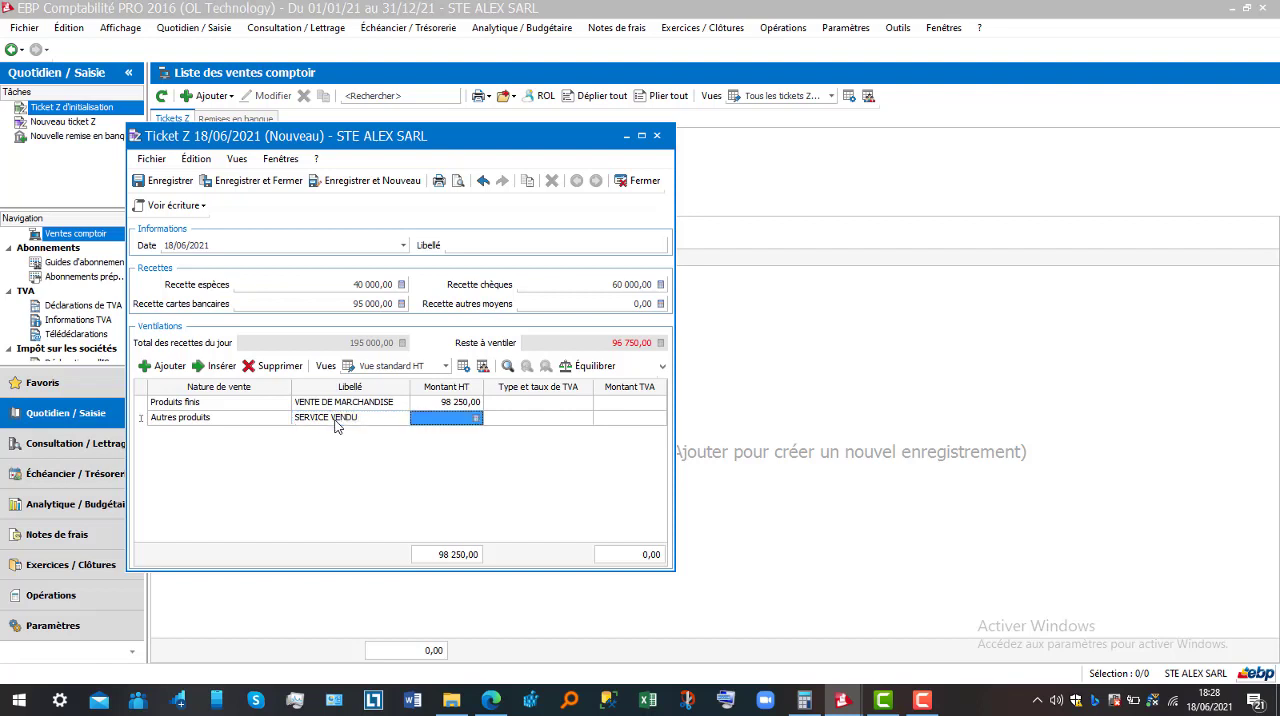
Set the SERVICE VENDU line's amount excluding tax to 96750 and save the Ticket Z
type("962")
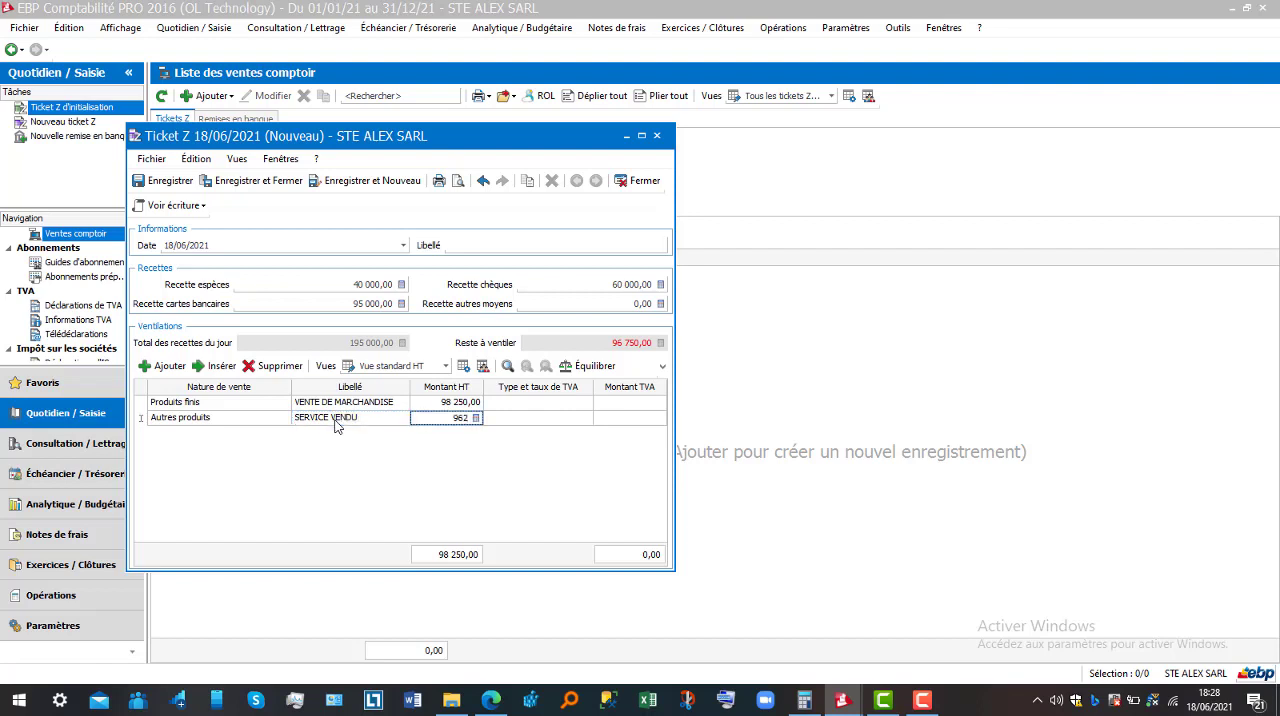
key("BackSpace")
type("750")
key("Tab")
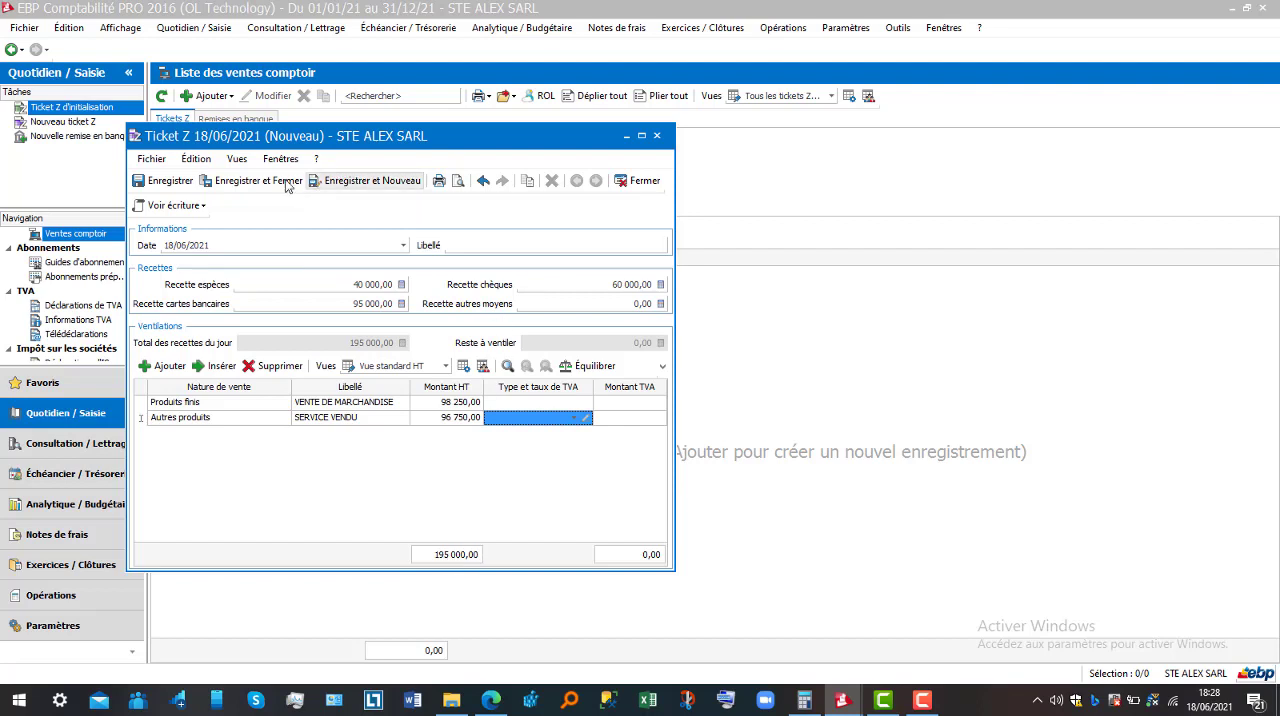
left_click(186, 185)
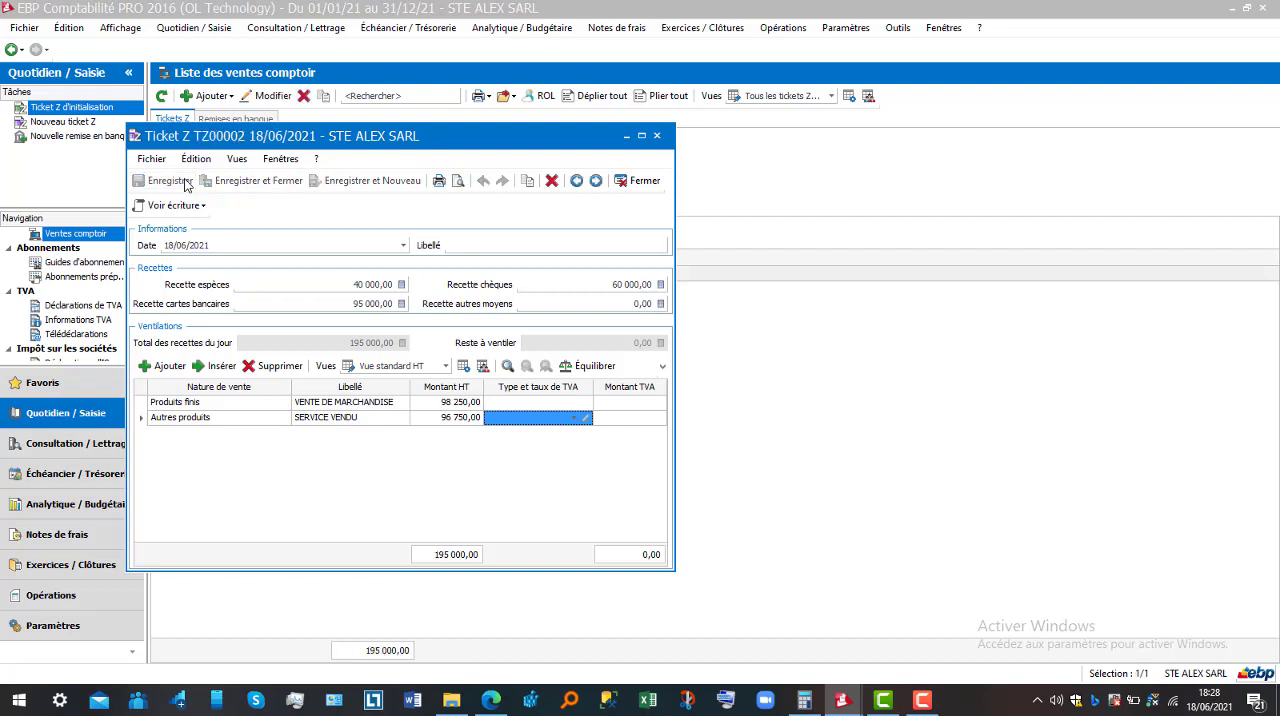
View the Vente accounting entry generated from the saved Ticket Z, and close it after checking its debit and credit lines
left_click(180, 206)
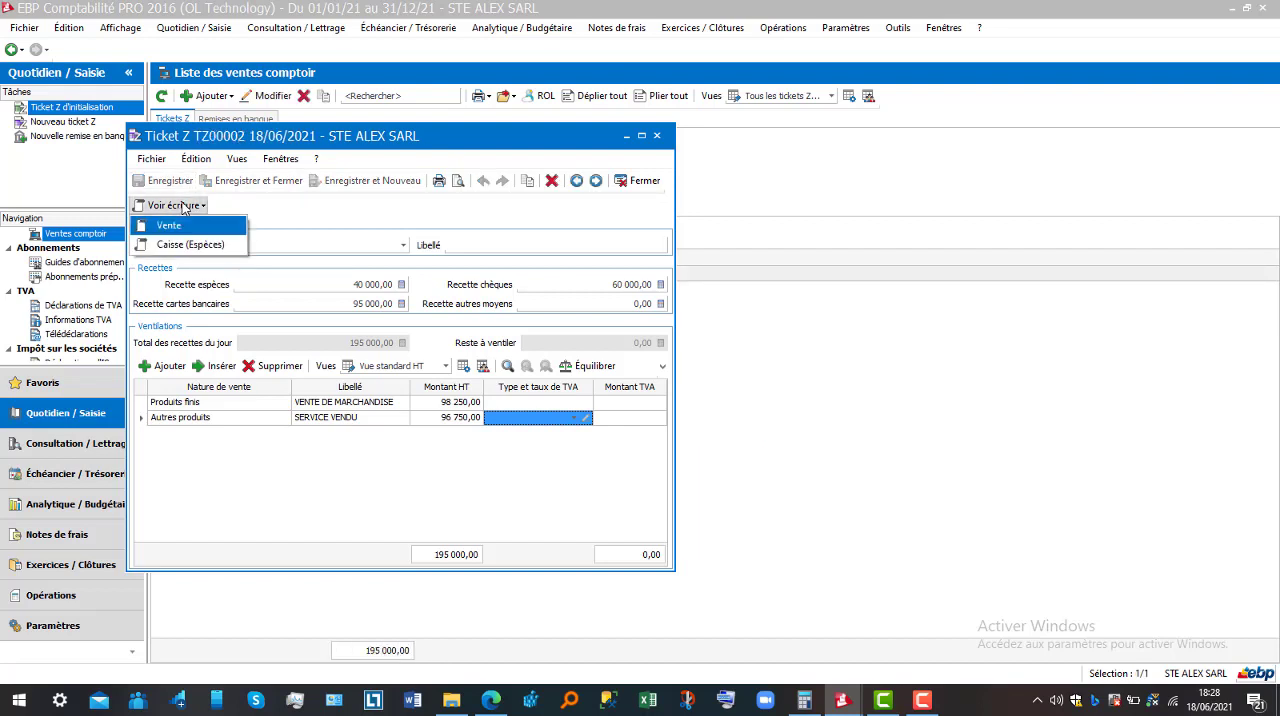
left_click(182, 224)
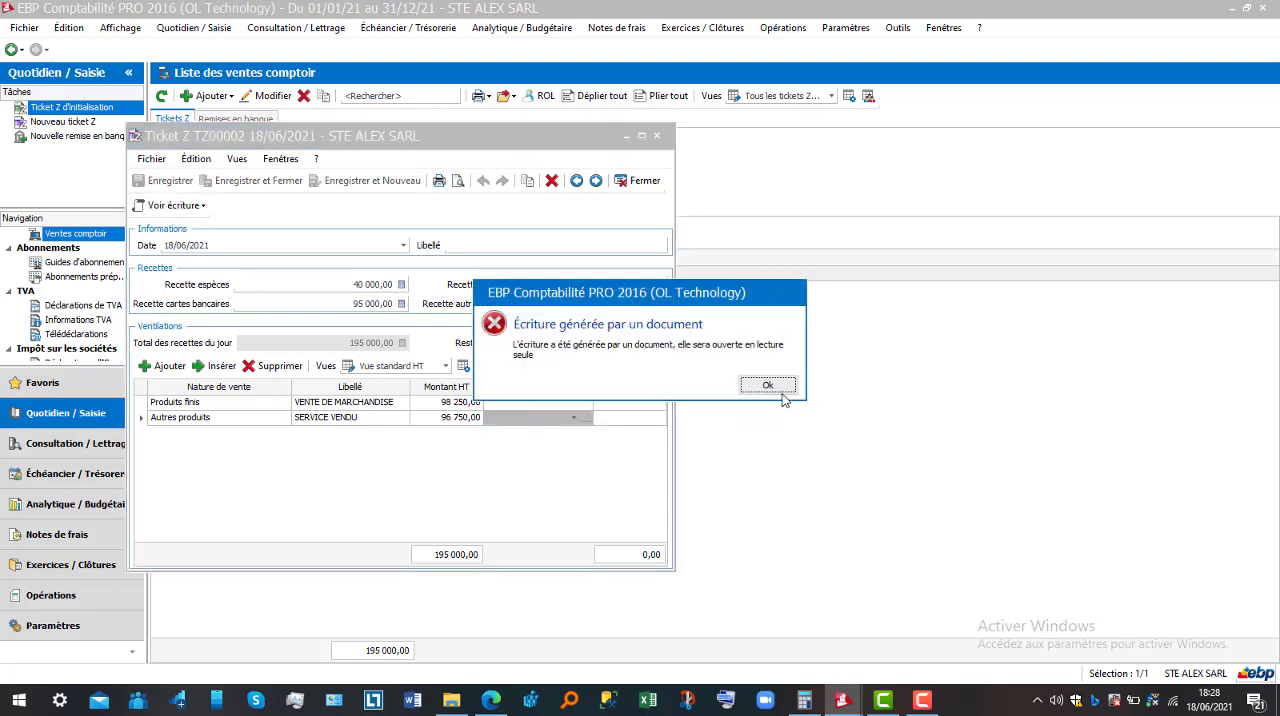
left_click(767, 386)
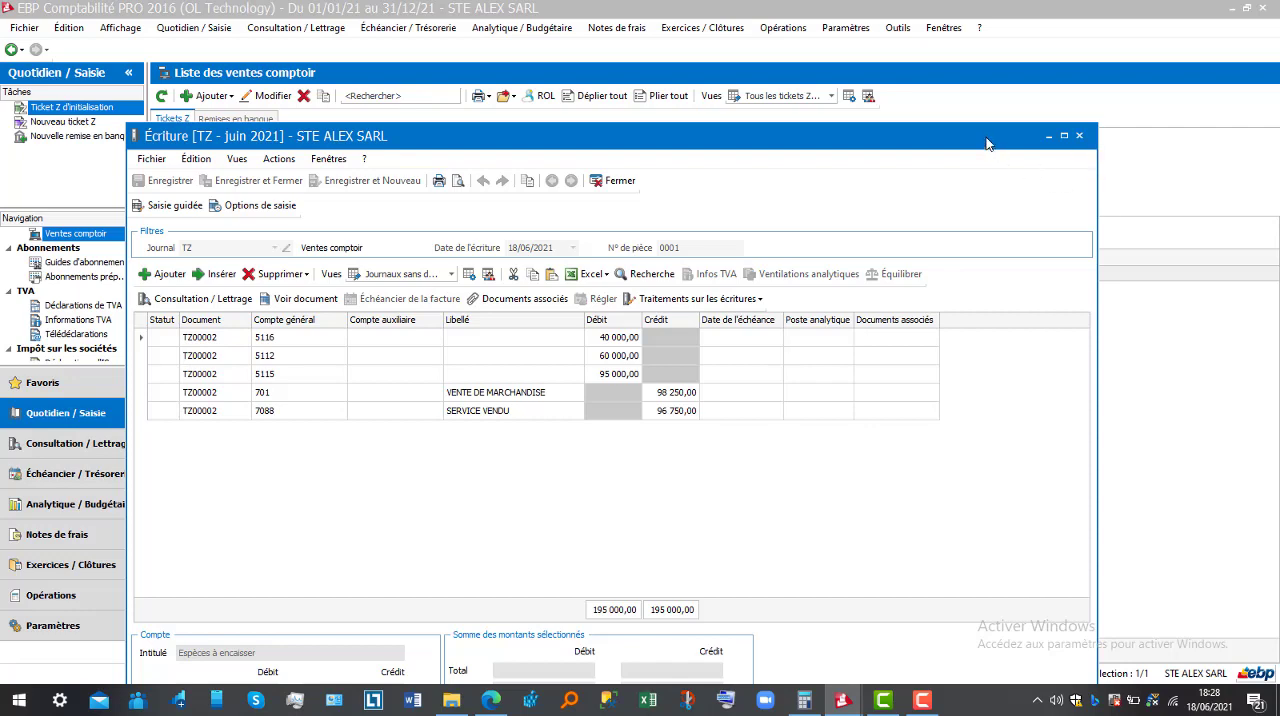
left_click_drag(985, 143, 992, 52)
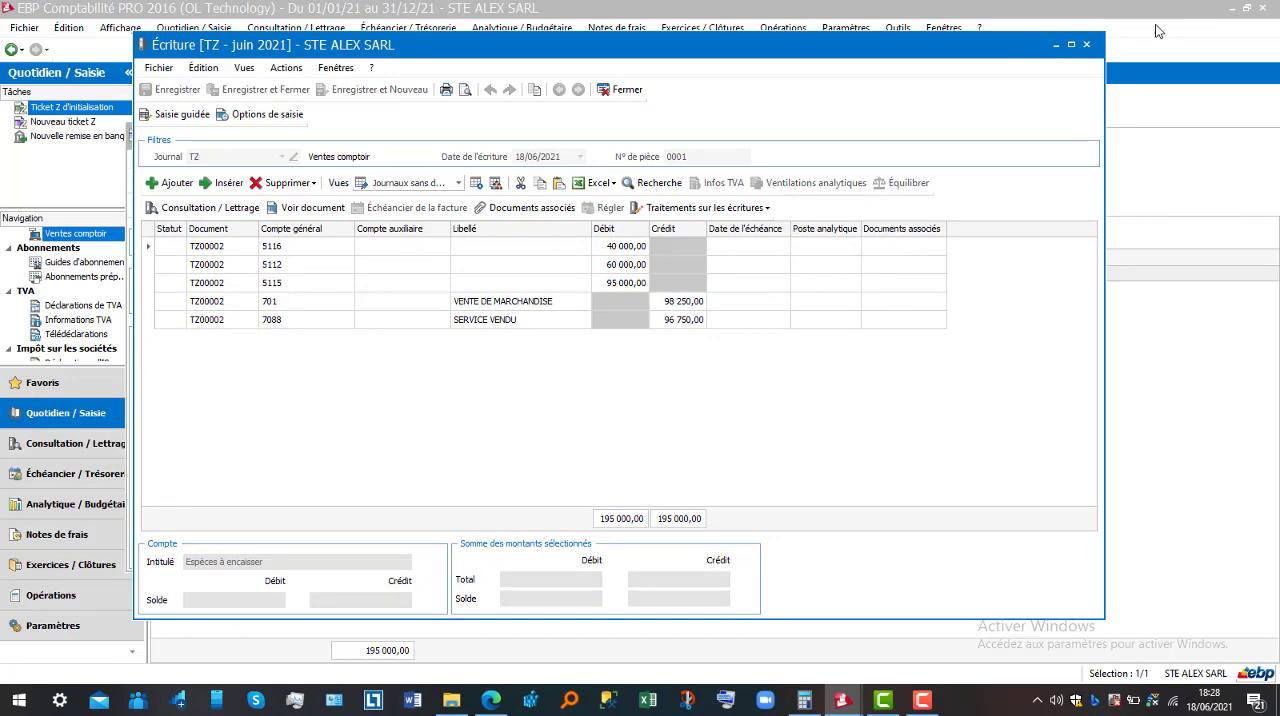
left_click(1087, 45)
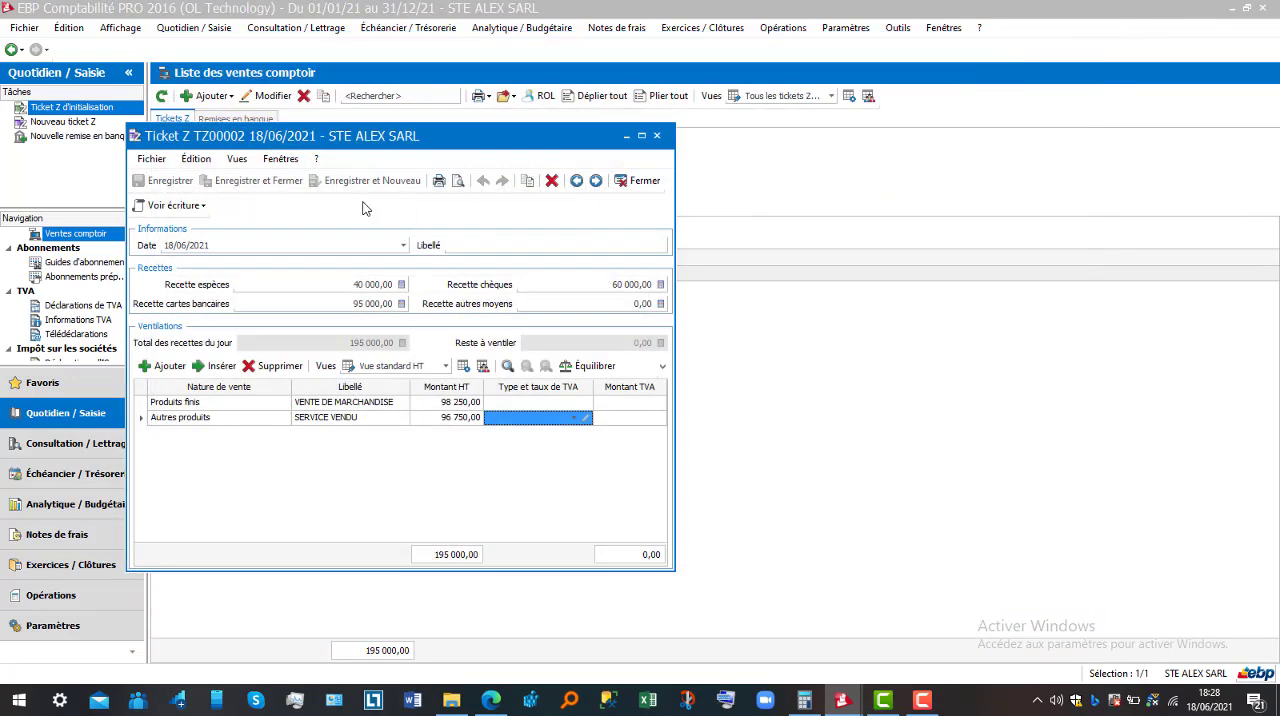
Preview the Liste des tickets Z report full screen, and close both the Ticket Z and the preview
left_click(459, 184)
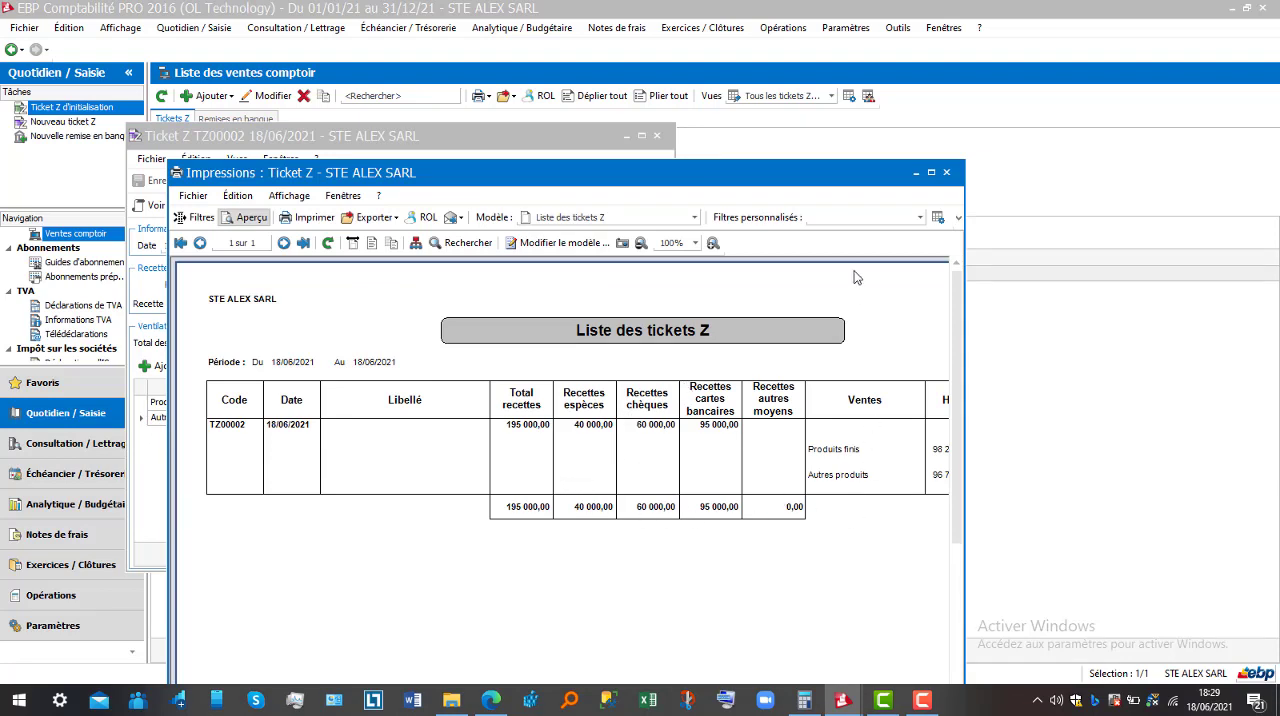
left_click(932, 174)
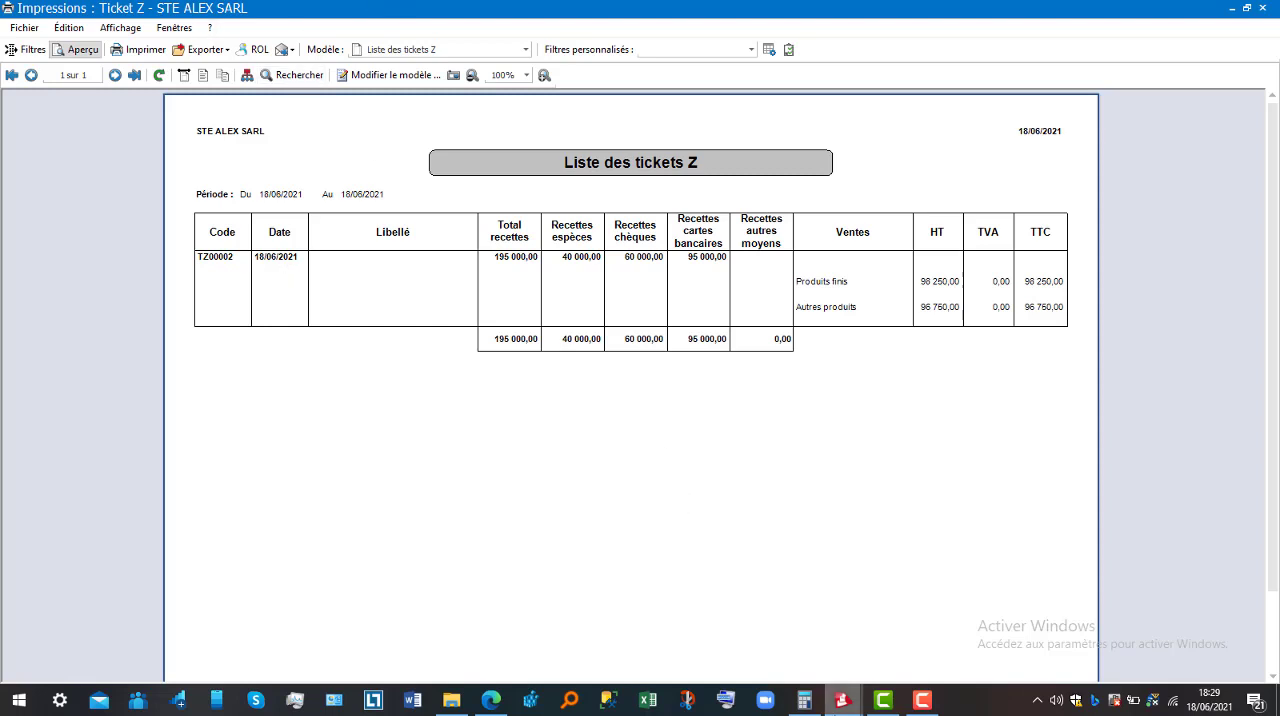
left_click(845, 702)
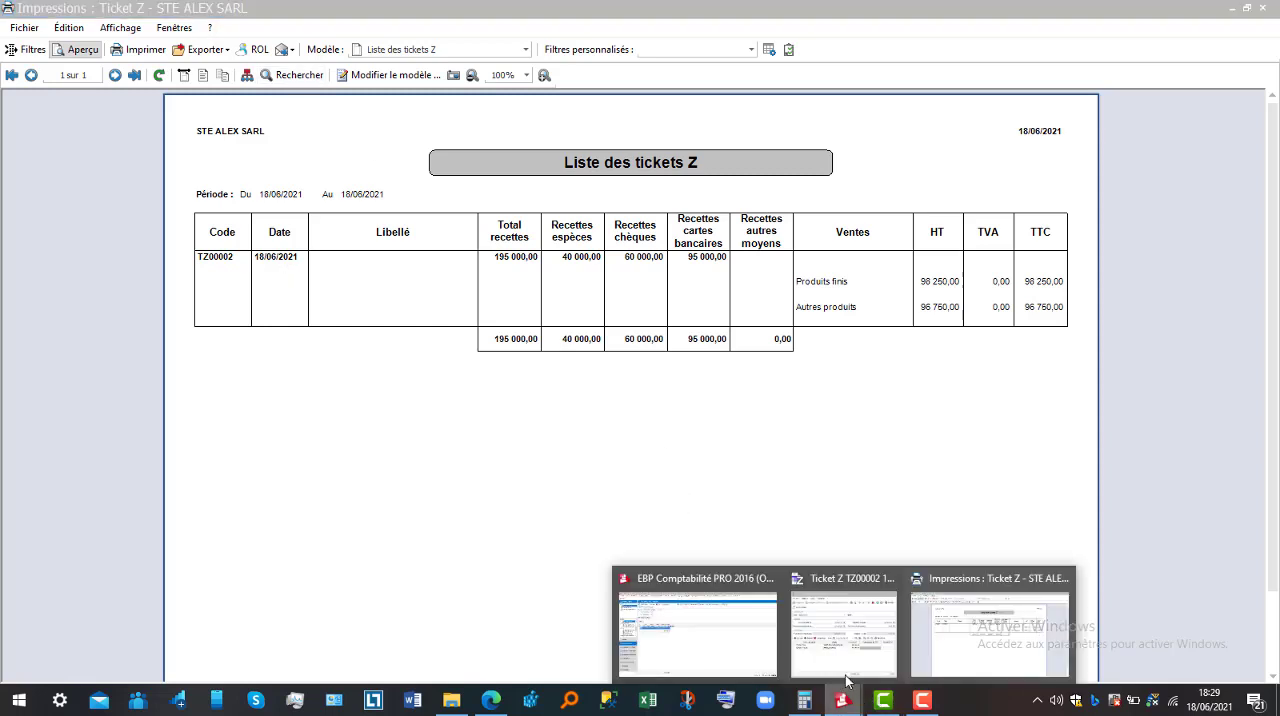
left_click(846, 648)
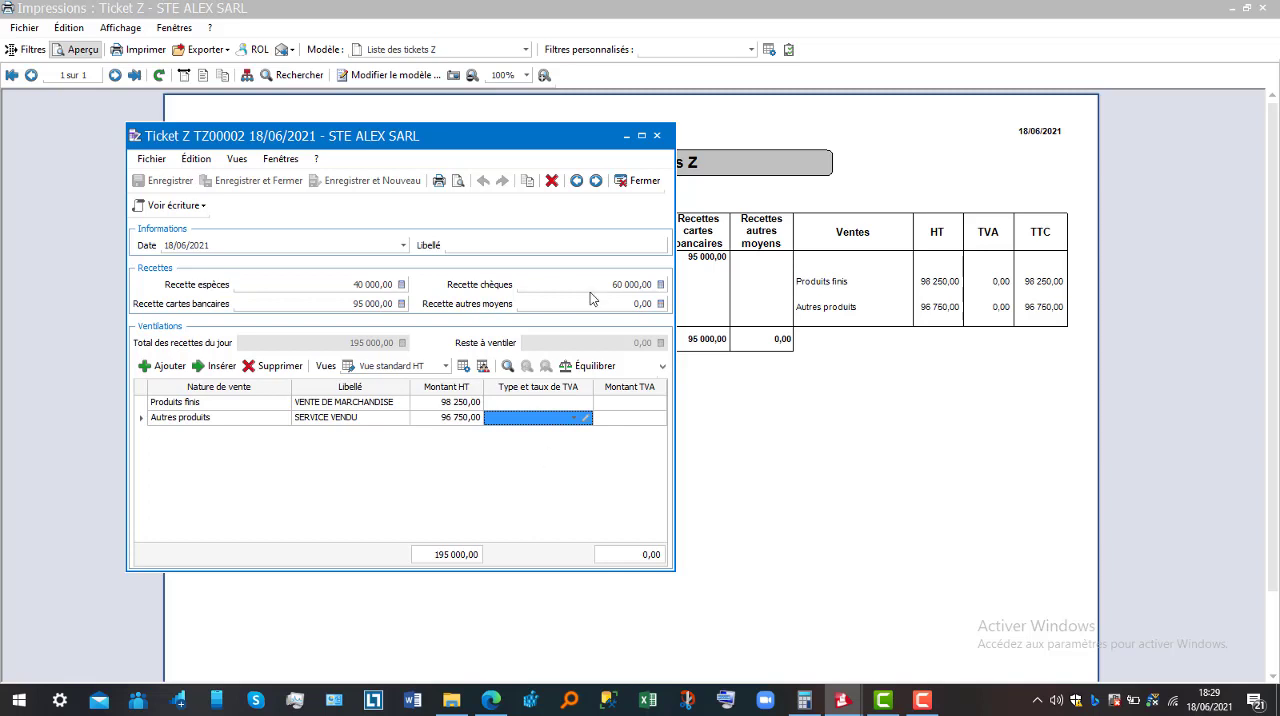
left_click(644, 181)
left_click(1262, 8)
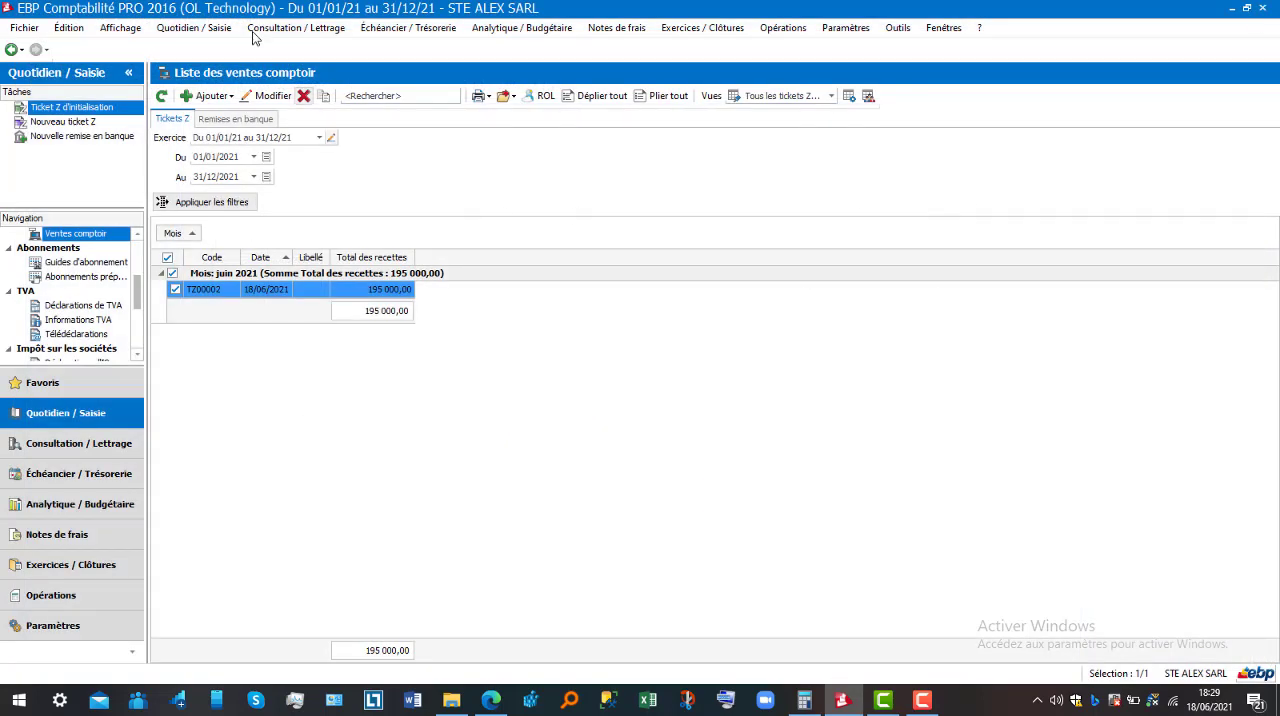
Preview the Balance générale report for 01/01/2021 to 31/12/2021 and examine its account balances, class totals and overall totals
left_click(190, 30)
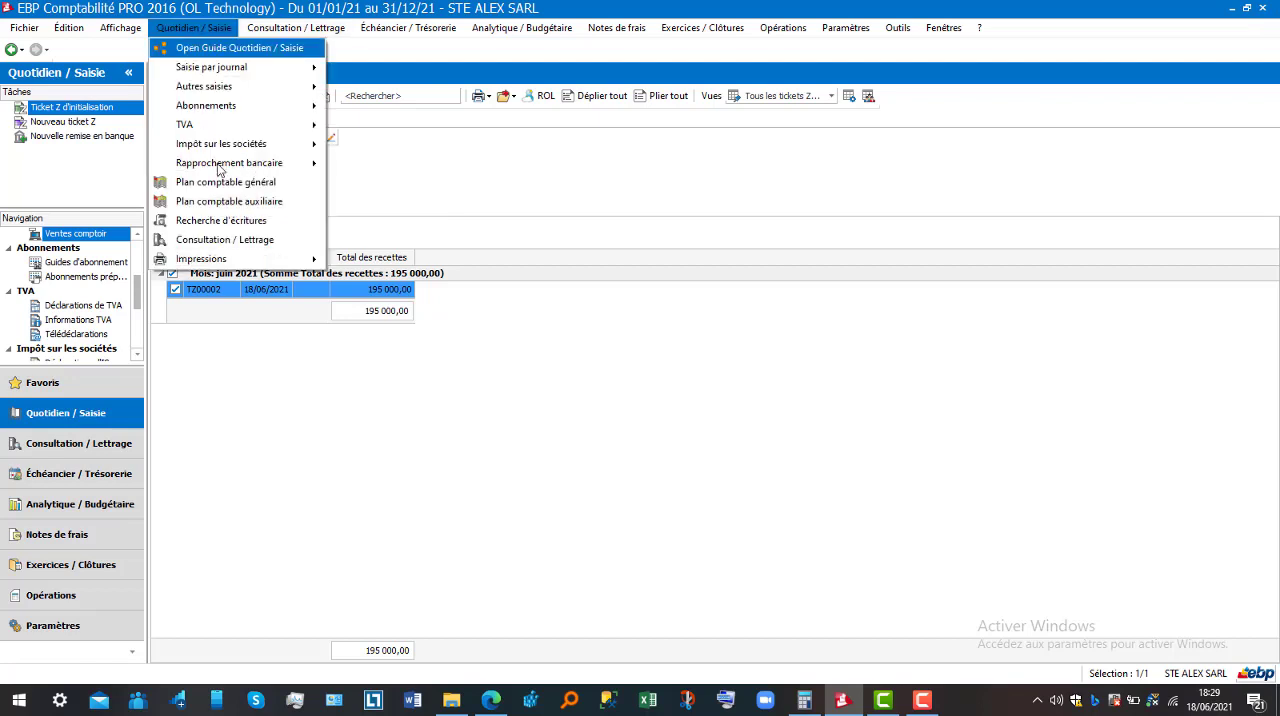
mouse_move(240, 259)
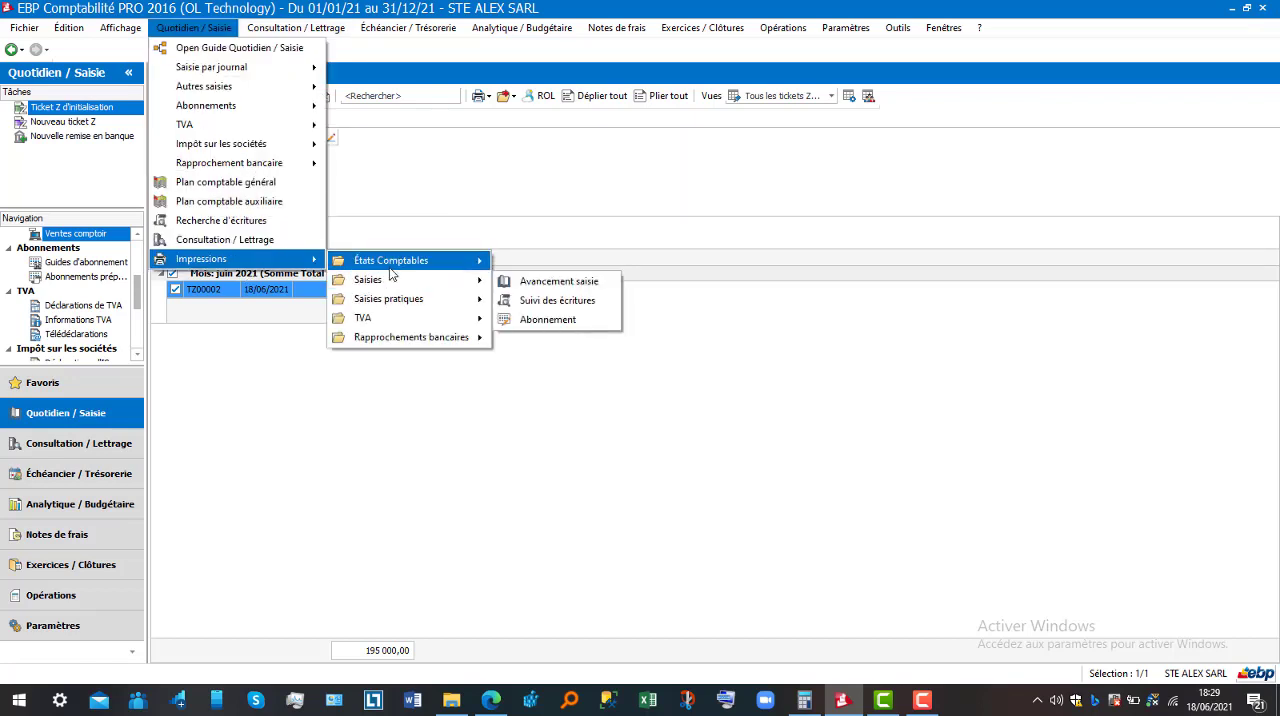
mouse_move(393, 262)
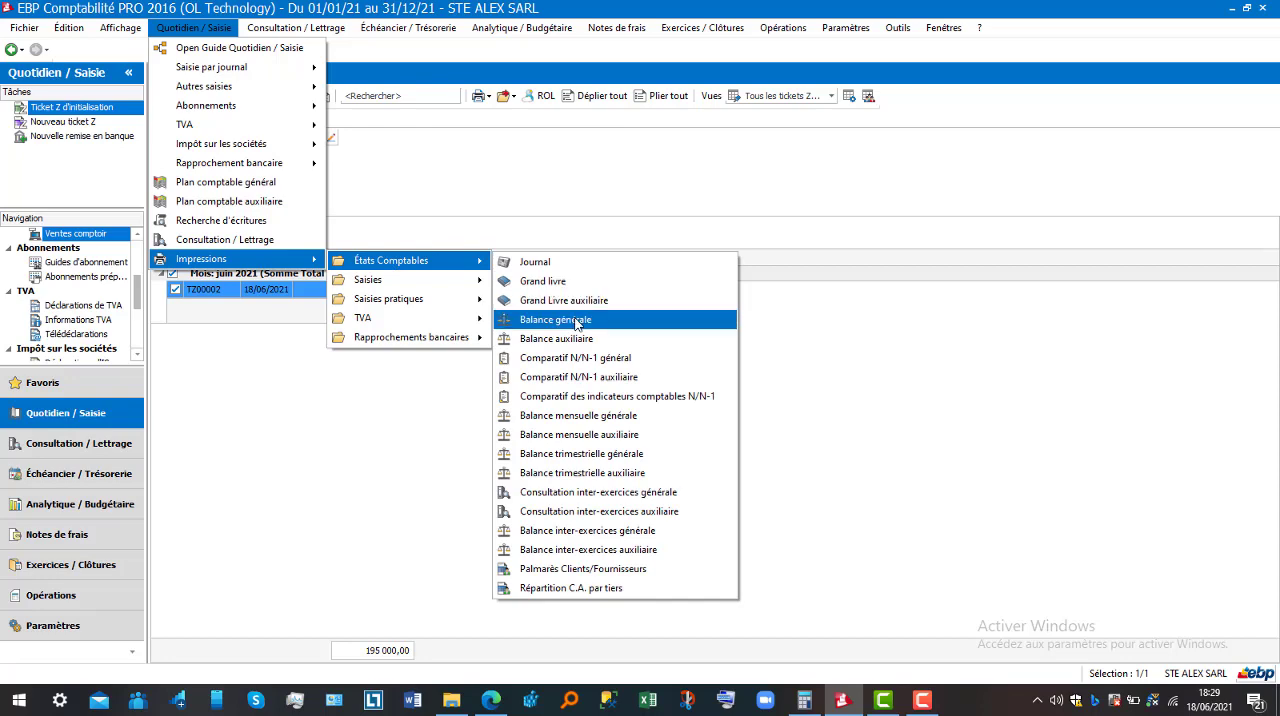
key("Escape")
key("Escape")
key("Escape")
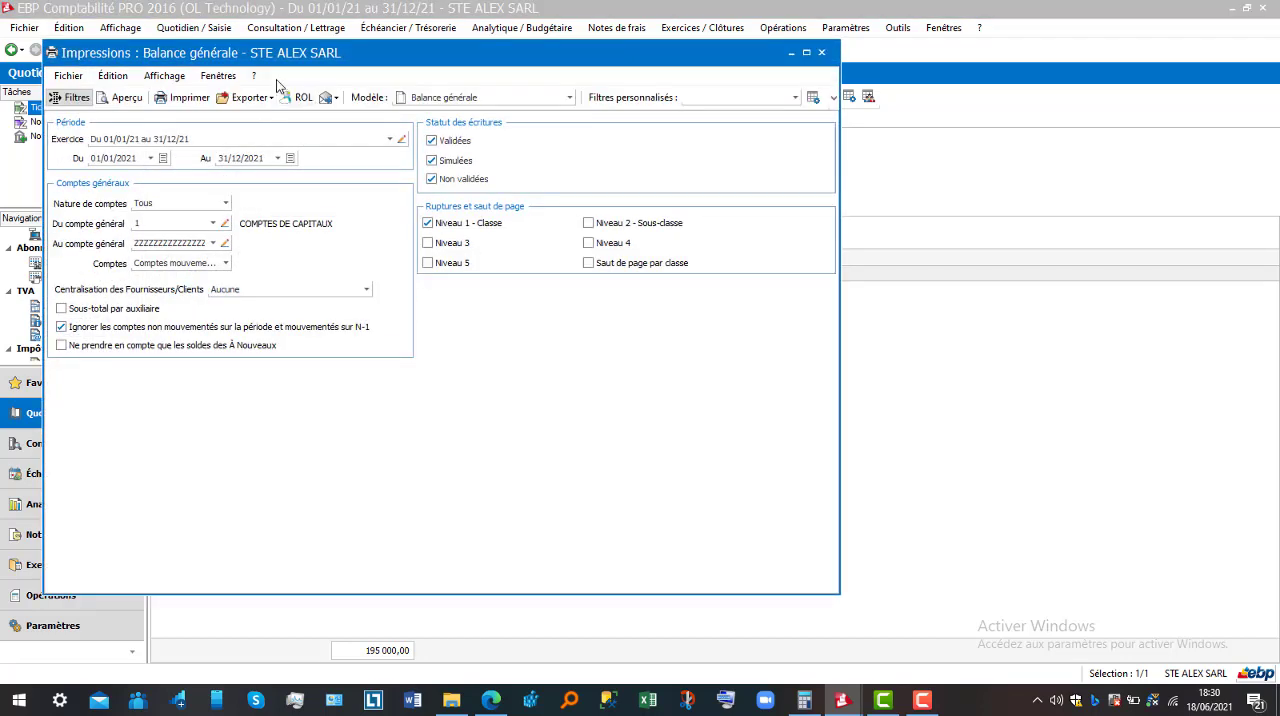
left_click(124, 98)
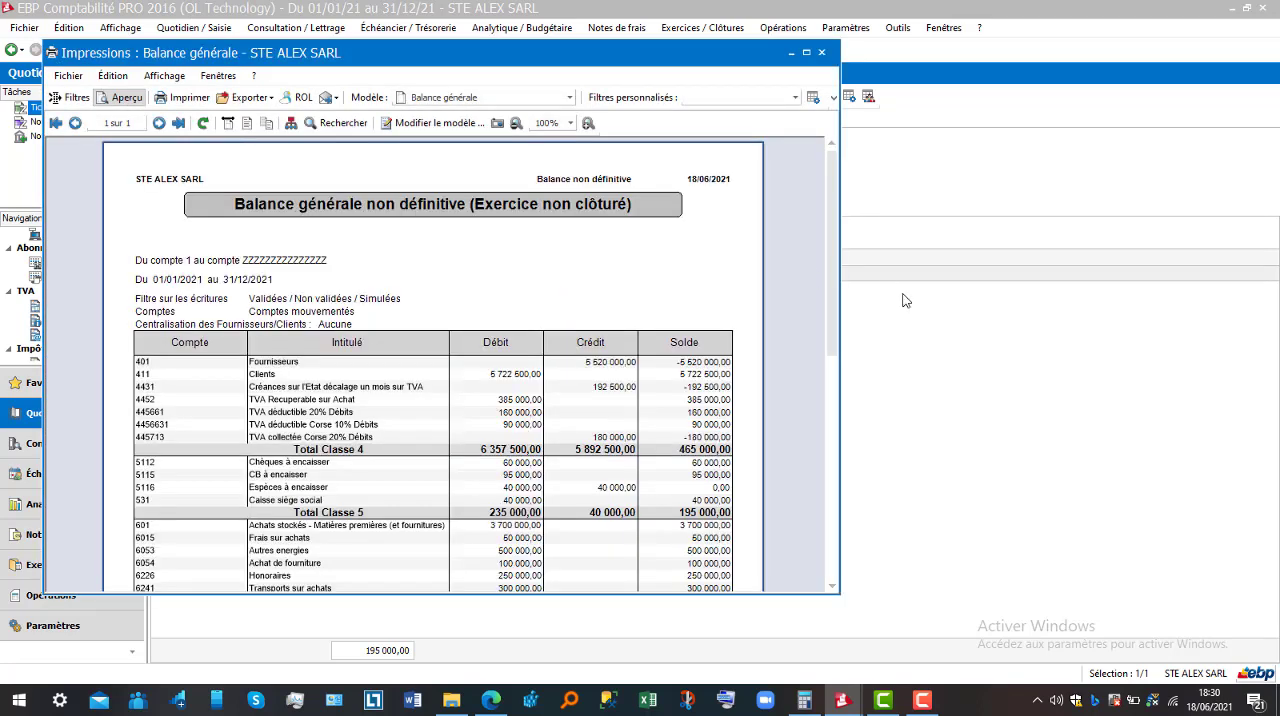
left_click(832, 386)
left_click(833, 313)
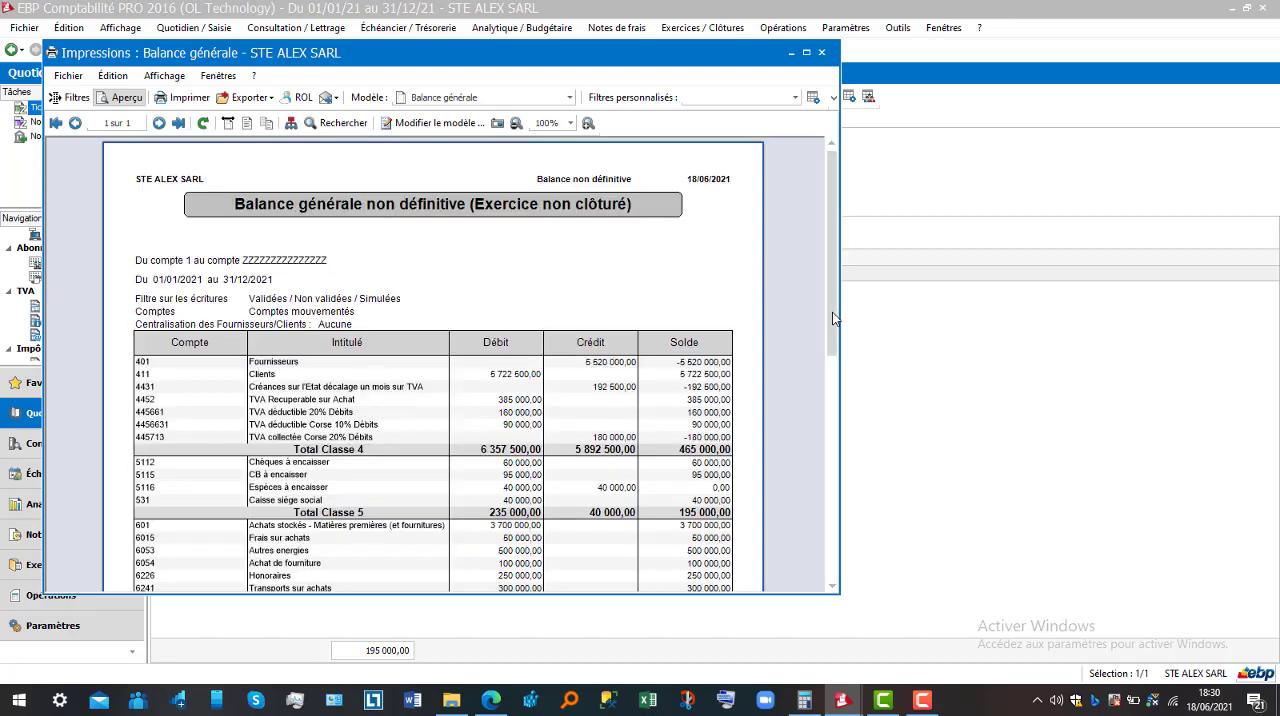
left_click(832, 433)
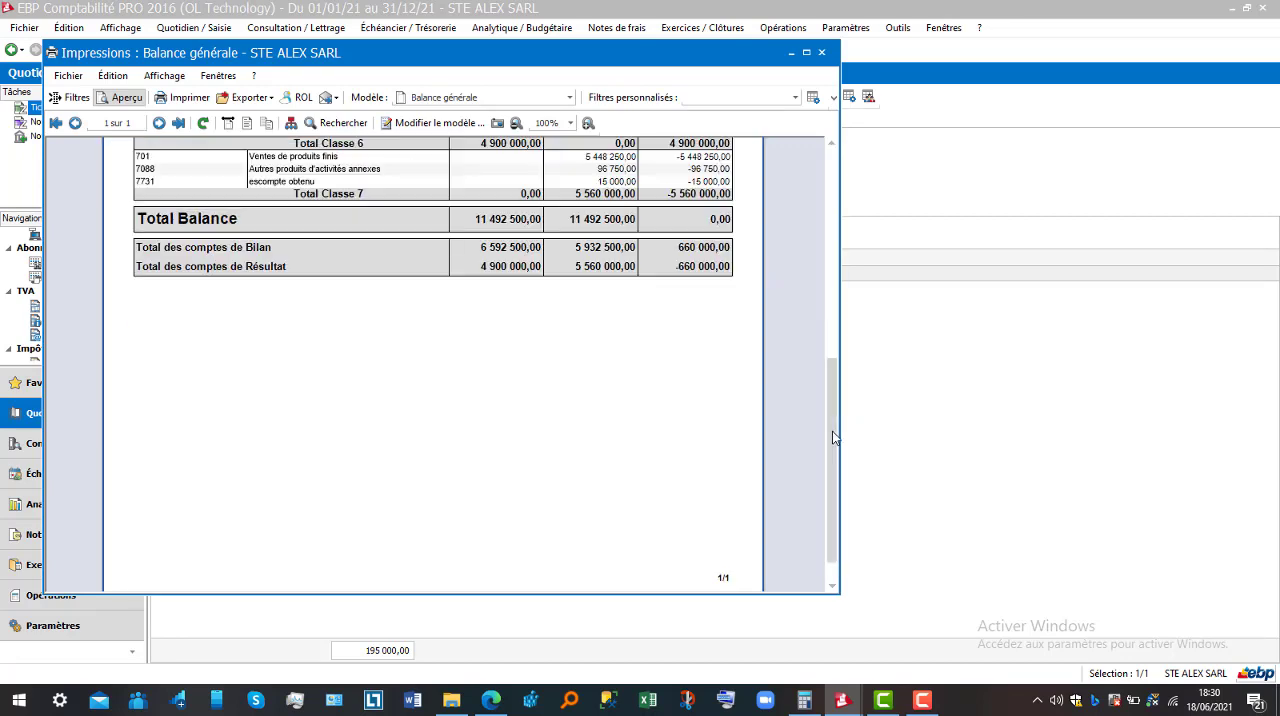
left_click(832, 338)
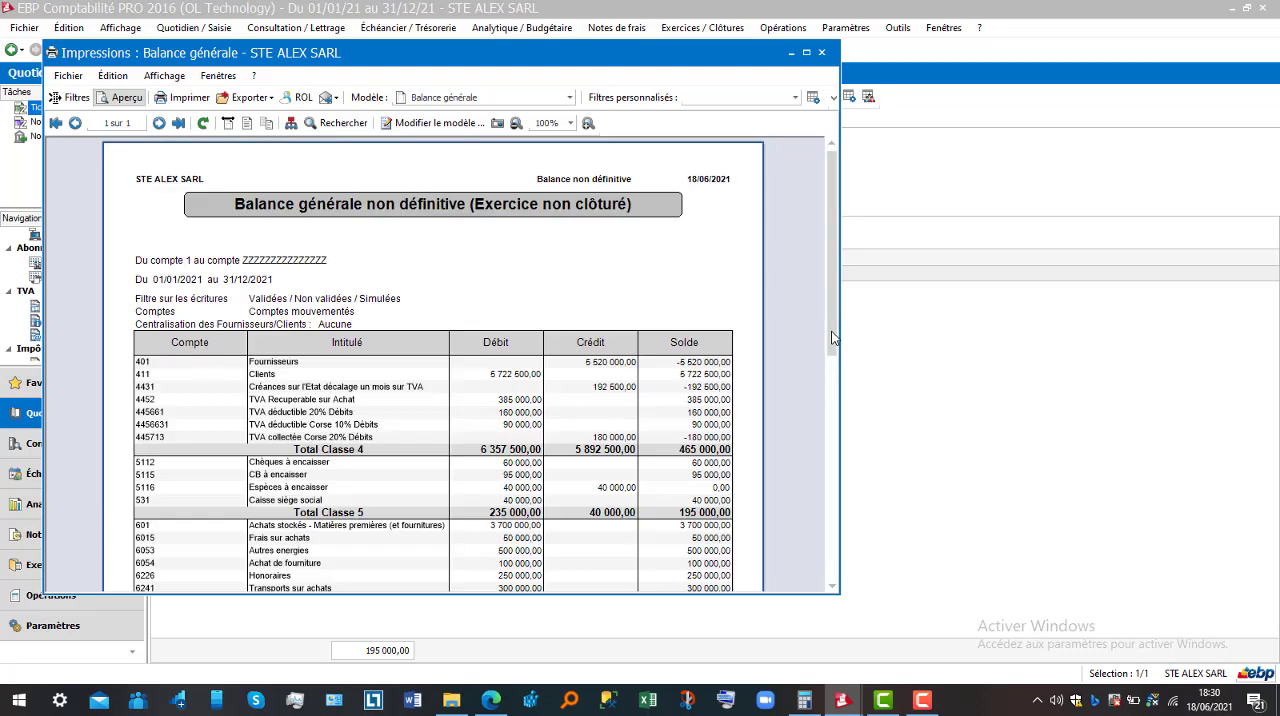